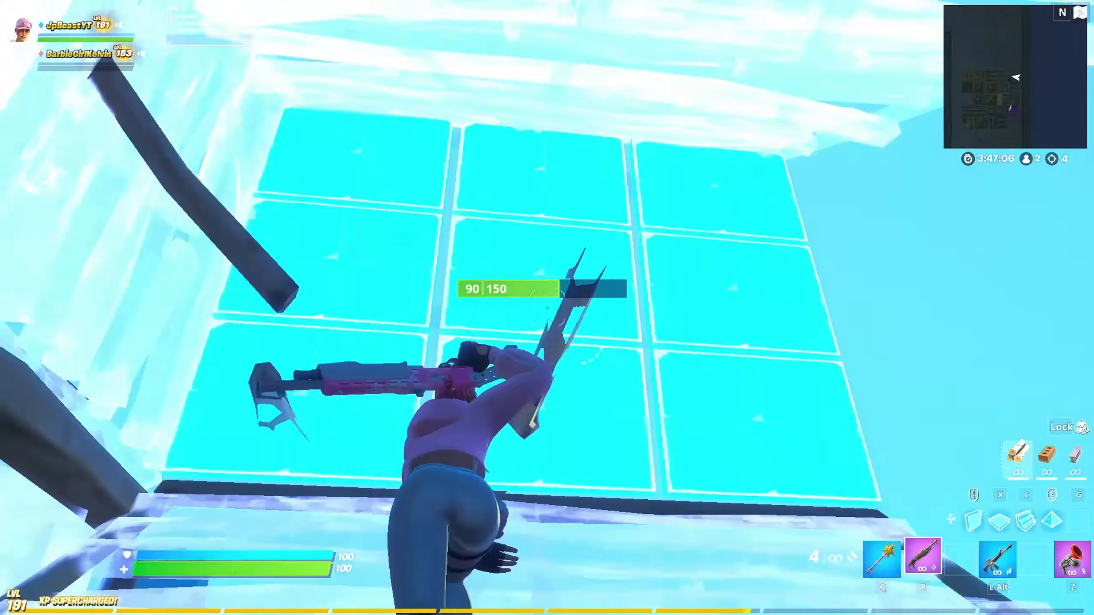
{"action": "key", "text": "x"}
{"action": "key", "text": "r"}
{"action": "key", "text": "c"}
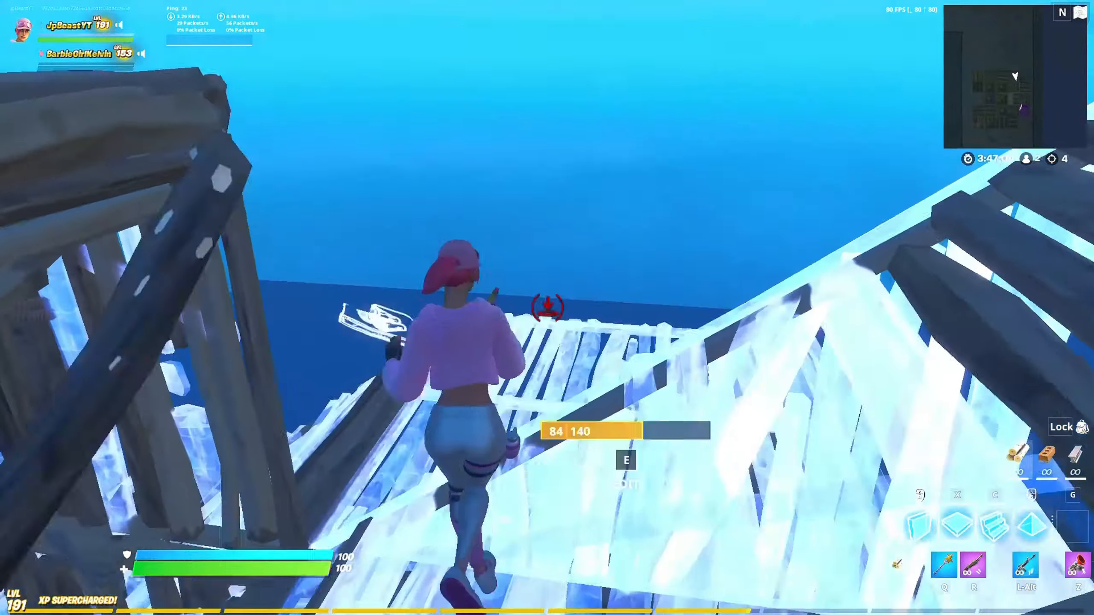
{"action": "key", "text": "r"}
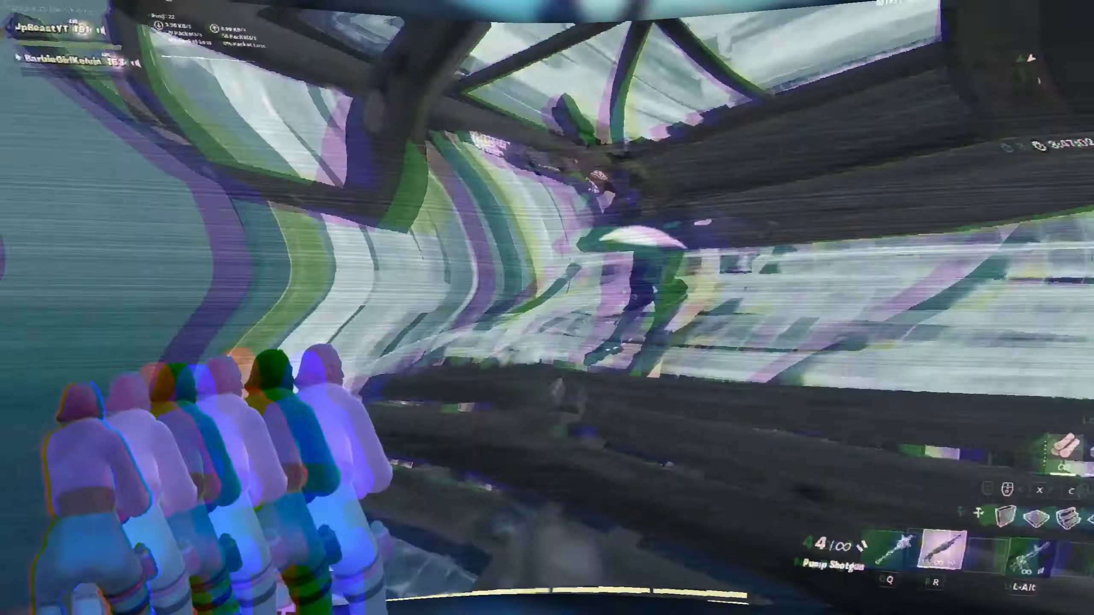
{"action": "left_click", "coordinate": [547, 308]}
{"action": "key", "text": "alt"}
{"action": "key", "text": "x"}
{"action": "key", "text": "r"}
{"action": "key", "text": "r"}
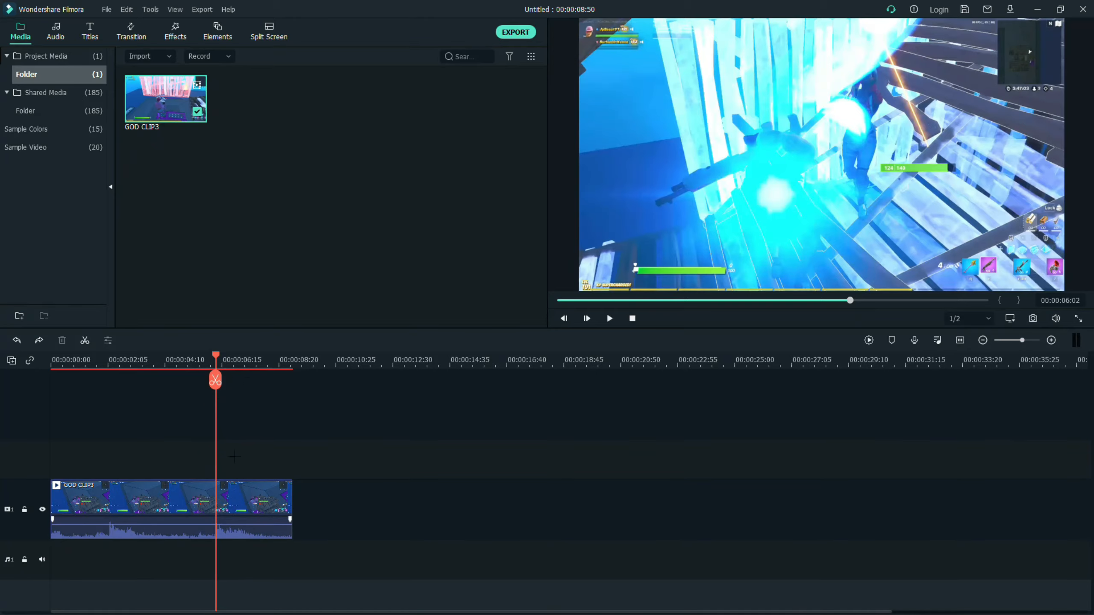
Step: Split the GOD CLIP3 clip at 00:00:06:23 on the timeline and take a snapshot of that frame
{"action": "left_click_drag", "start_coordinate": [214, 354], "coordinate": [50, 357]}
{"action": "key", "text": "space"}
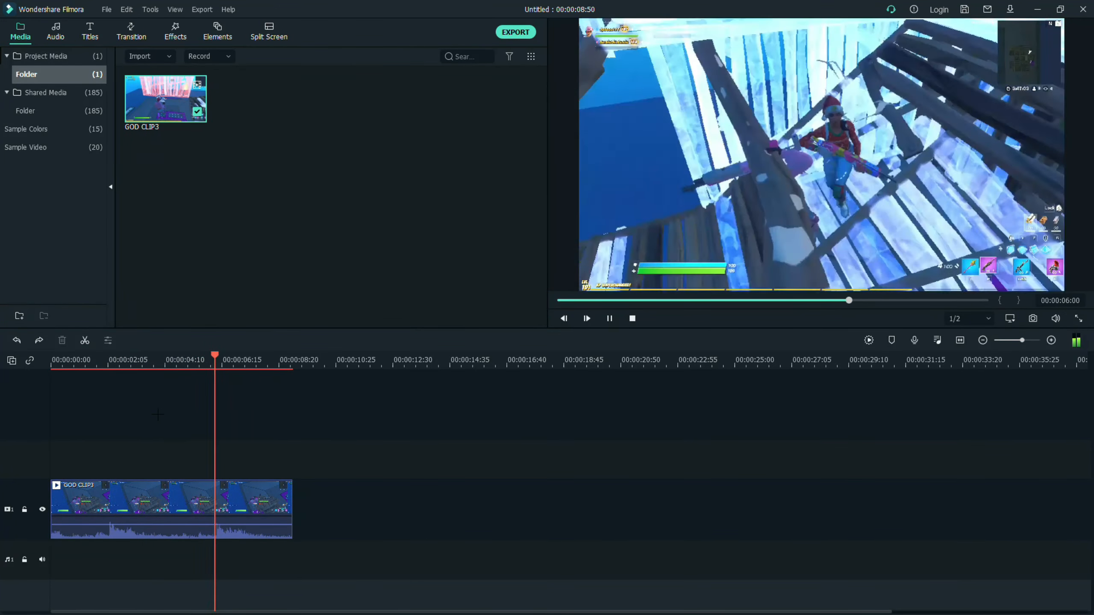
{"action": "key", "text": "space"}
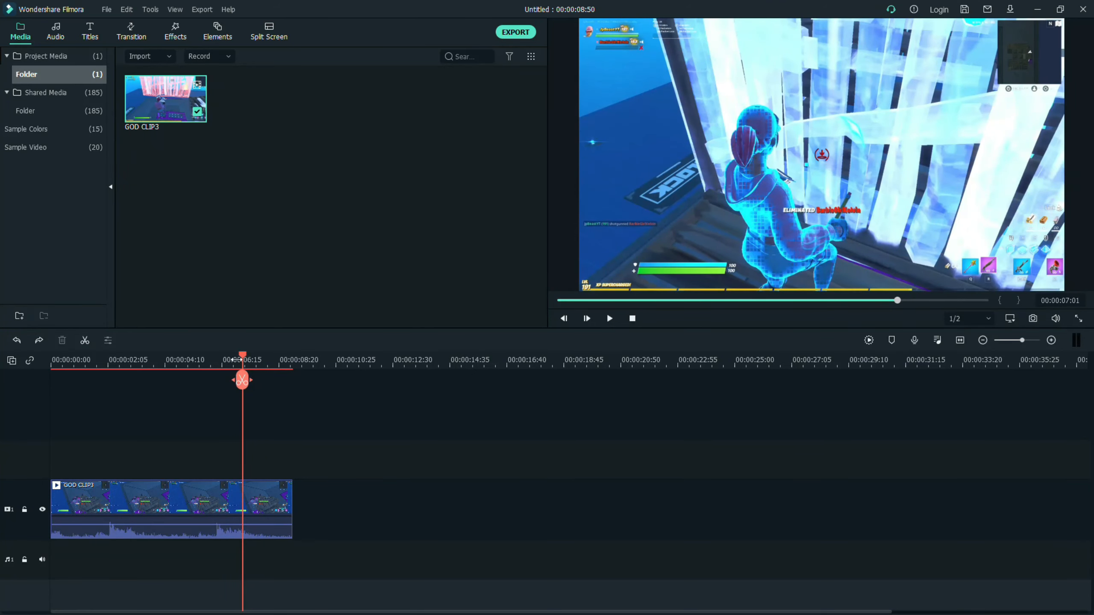
{"action": "left_click_drag", "start_coordinate": [243, 380], "coordinate": [185, 380]}
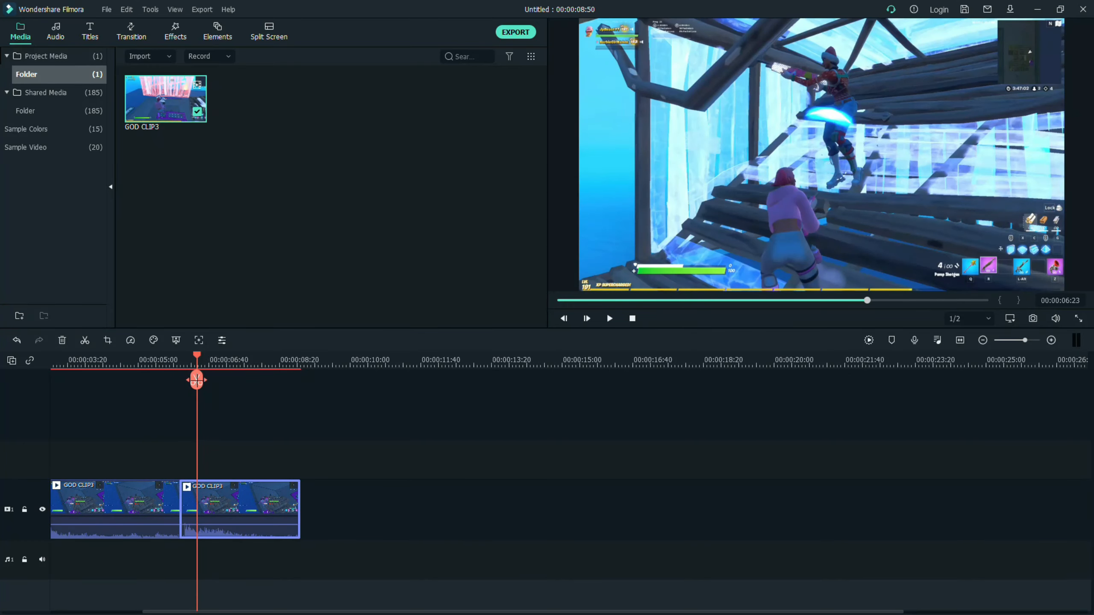
{"action": "left_click", "coordinate": [197, 380]}
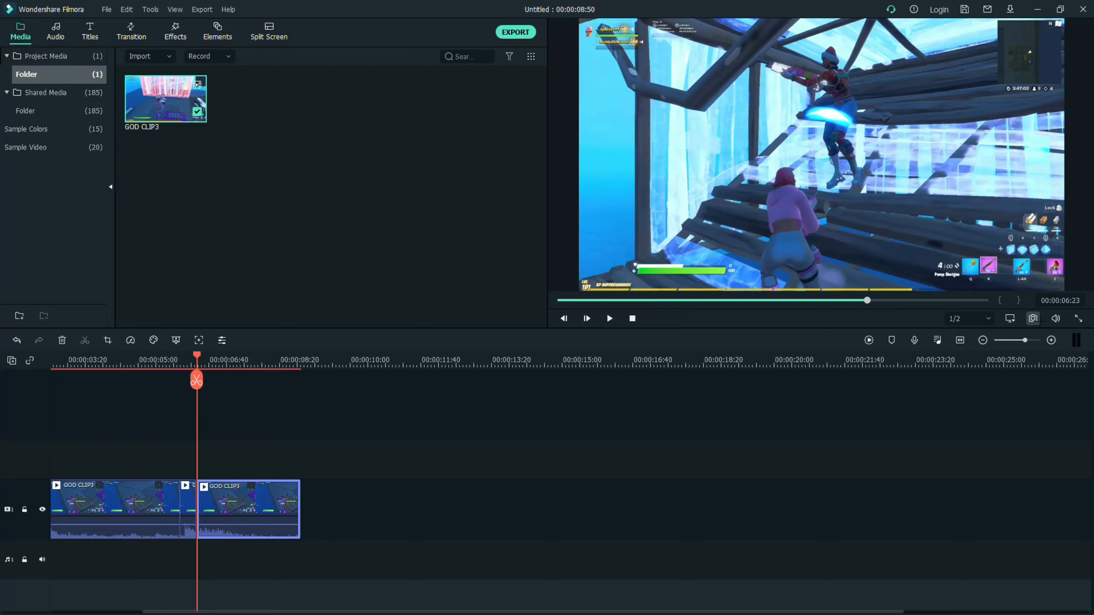
{"action": "left_click", "coordinate": [1033, 319]}
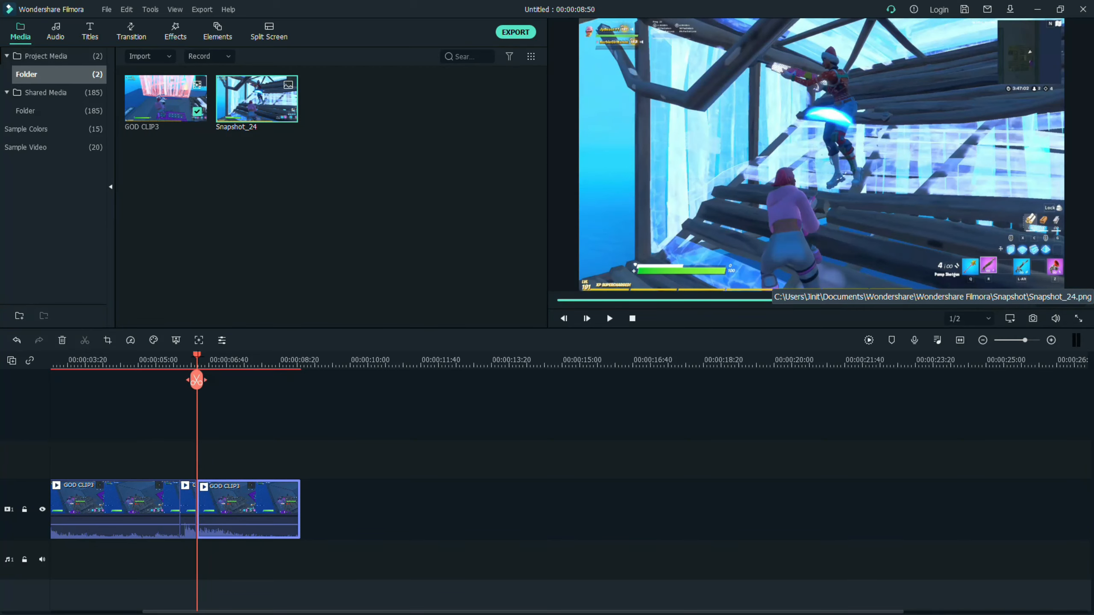
{"action": "left_click_drag", "start_coordinate": [198, 356], "coordinate": [212, 413]}
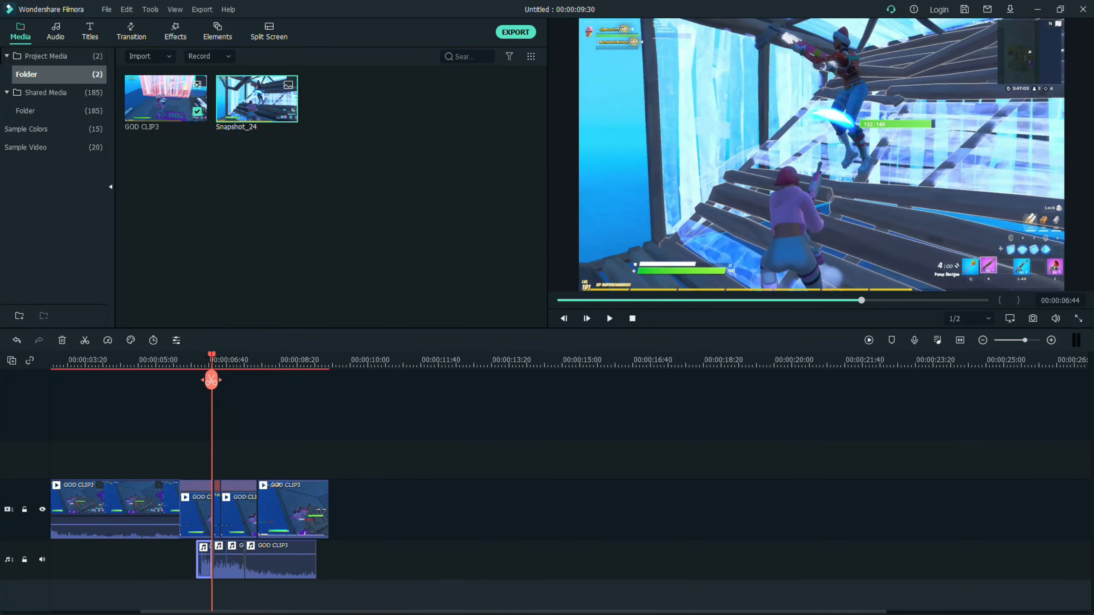
{"action": "left_click", "coordinate": [196, 508]}
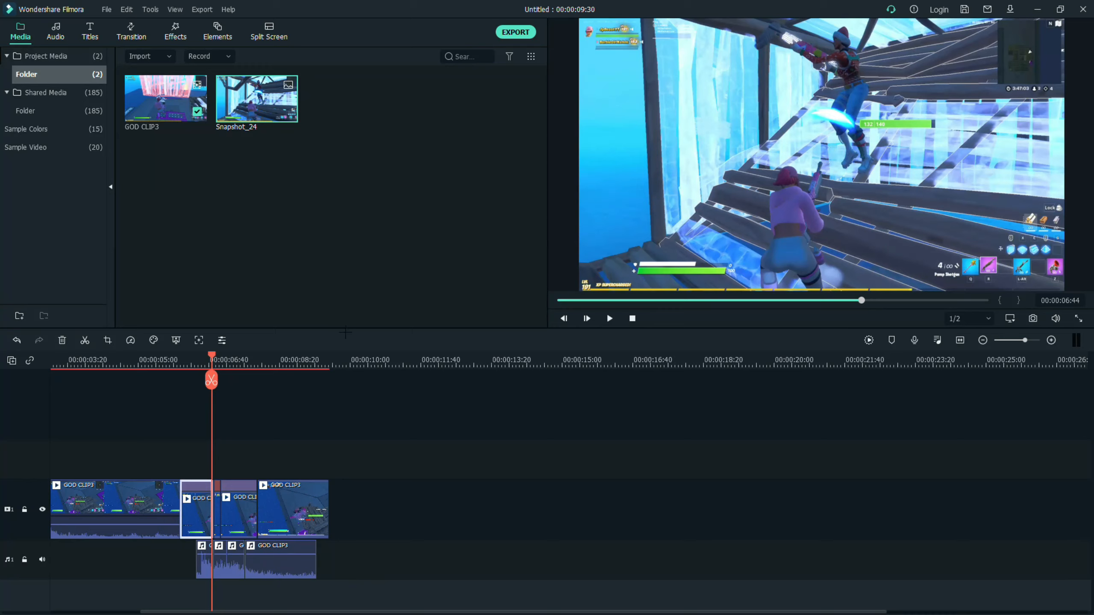
{"action": "key", "text": "super"}
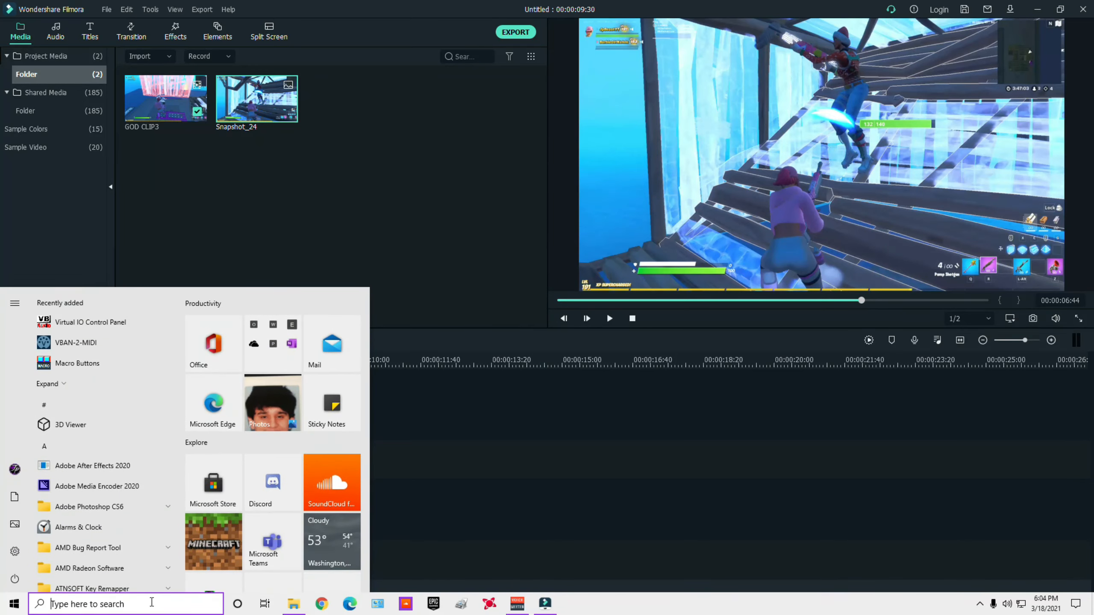
{"action": "left_click", "coordinate": [152, 603]}
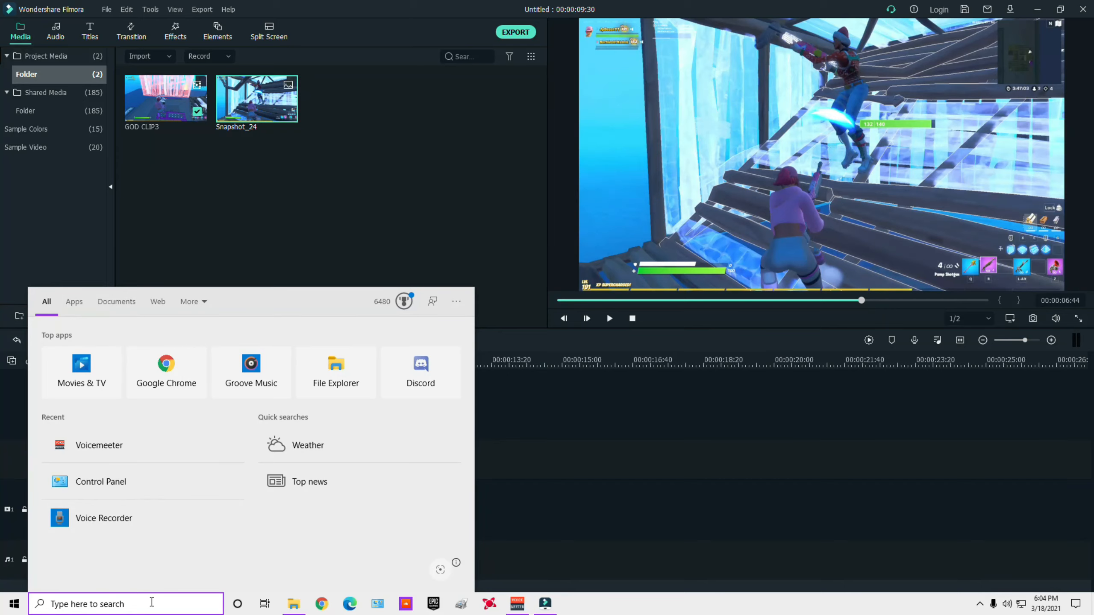
{"action": "key", "text": "Escape"}
Step: Reveal Snapshot_24 in its folder and open it for editing in Paint 3D
{"action": "right_click", "coordinate": [261, 116]}
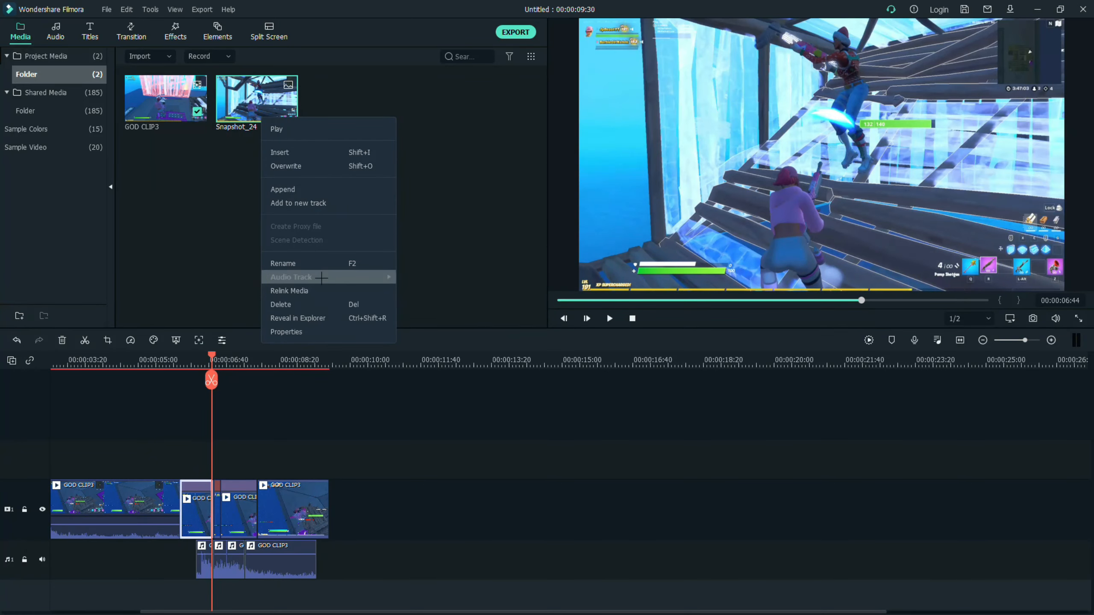
{"action": "left_click", "coordinate": [255, 131]}
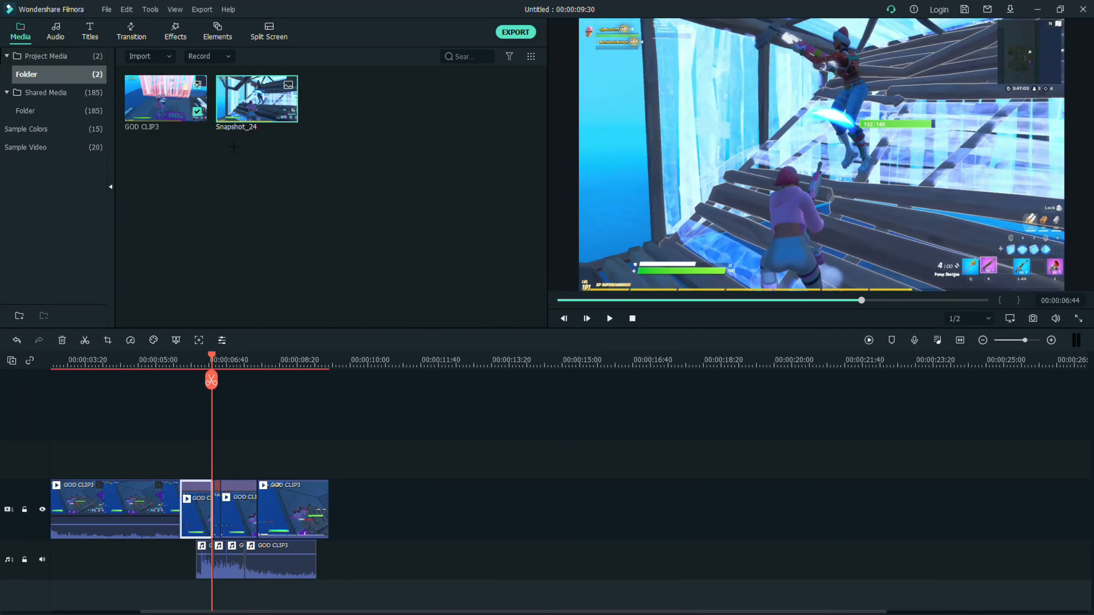
{"action": "right_click", "coordinate": [248, 116]}
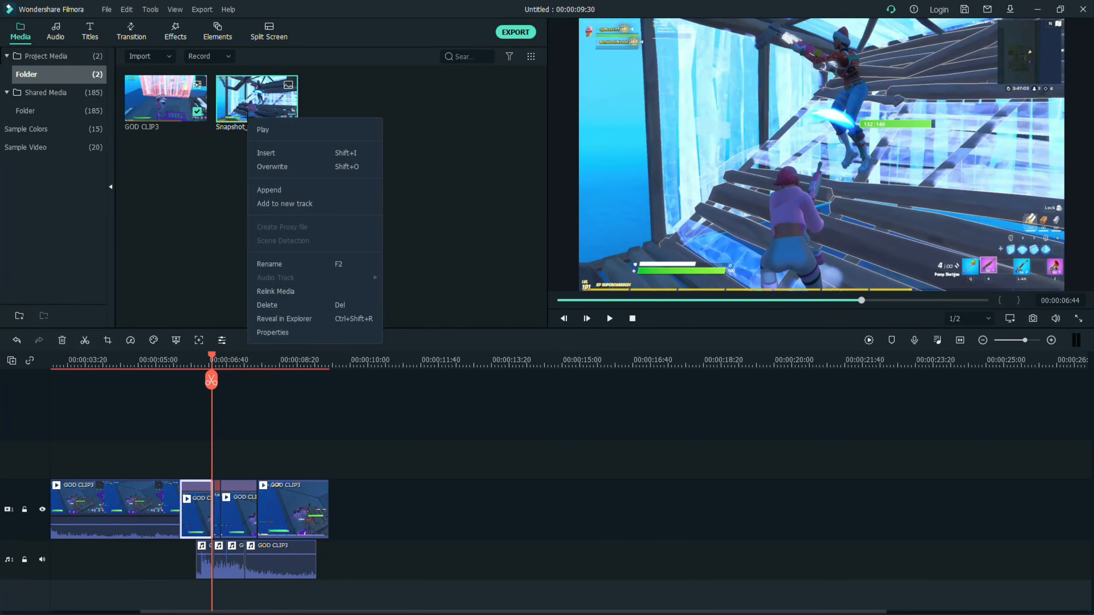
{"action": "left_click", "coordinate": [303, 320]}
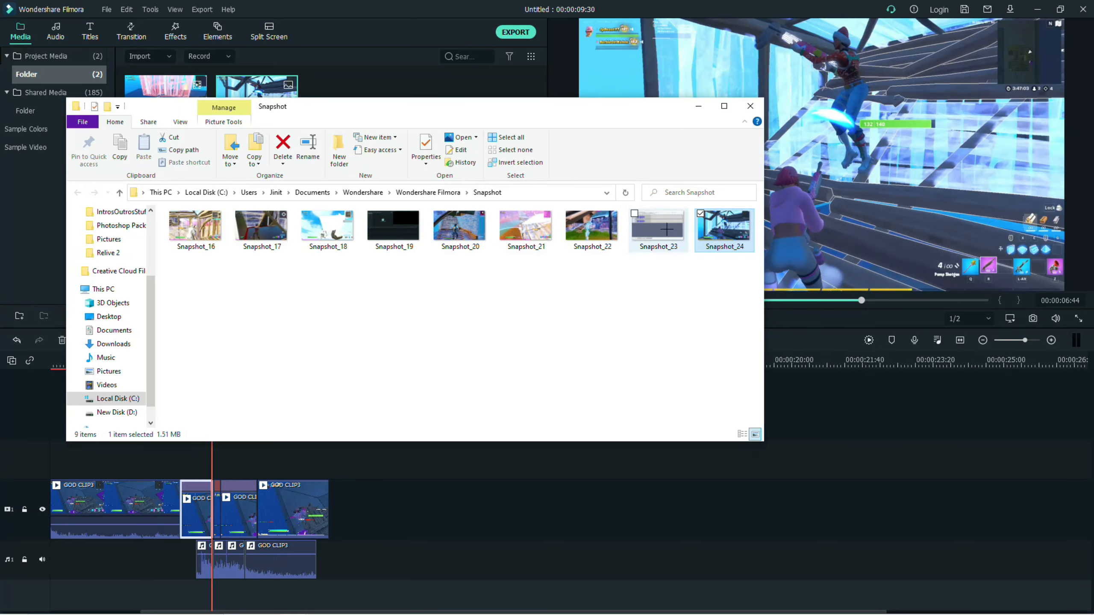
{"action": "right_click", "coordinate": [716, 226]}
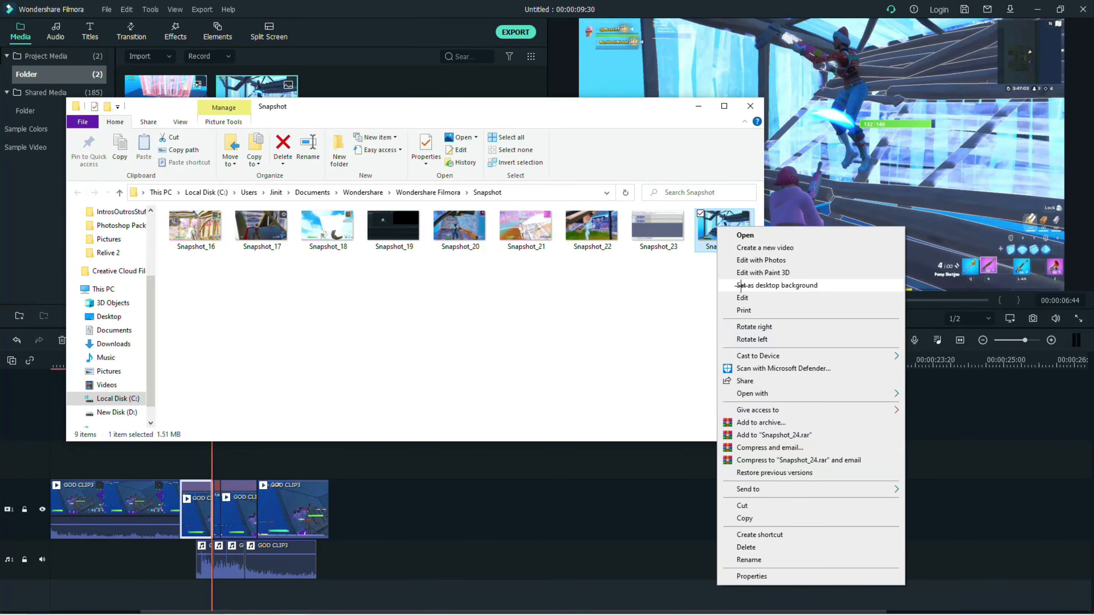
{"action": "left_click", "coordinate": [771, 273]}
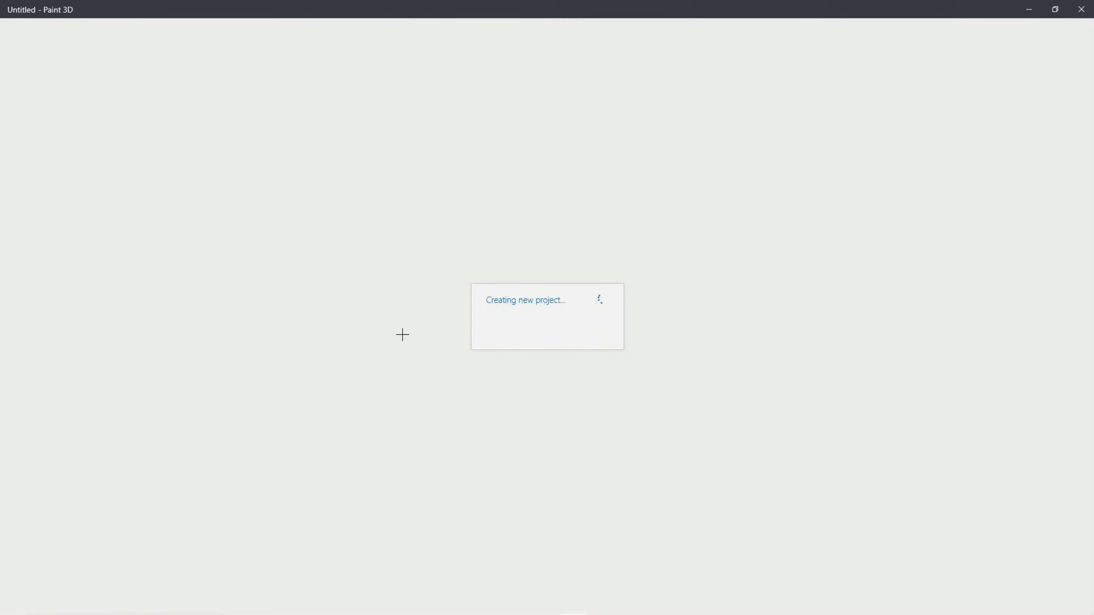
Step: Start a Magic select cutout with the focus area framed tightly around the pink-haired character
{"action": "left_click", "coordinate": [156, 59]}
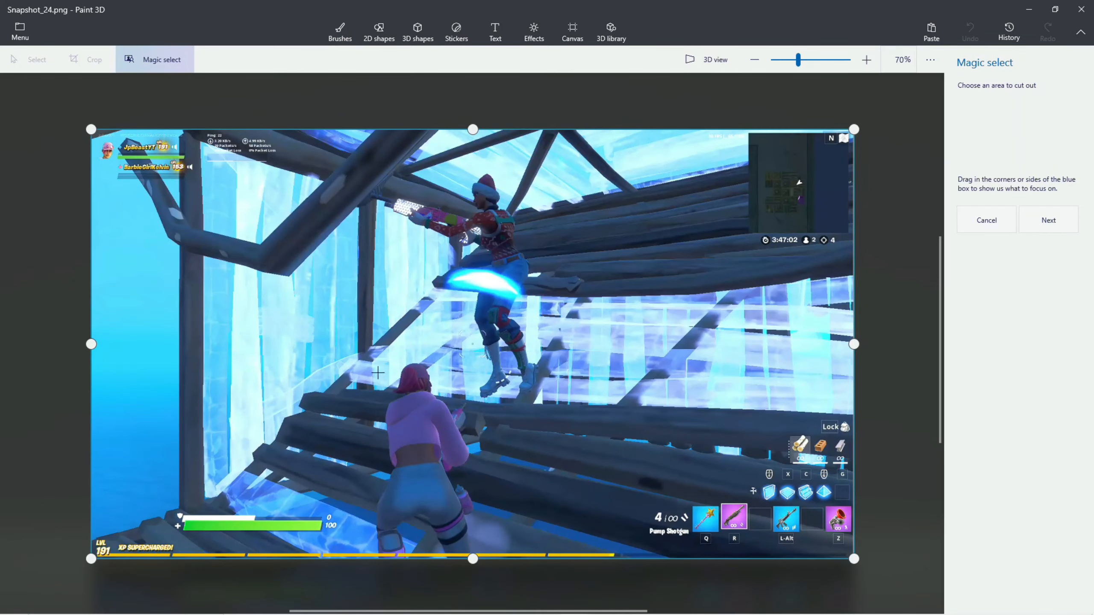
{"action": "left_click_drag", "start_coordinate": [91, 344], "coordinate": [371, 420]}
{"action": "left_click_drag", "start_coordinate": [853, 345], "coordinate": [480, 463]}
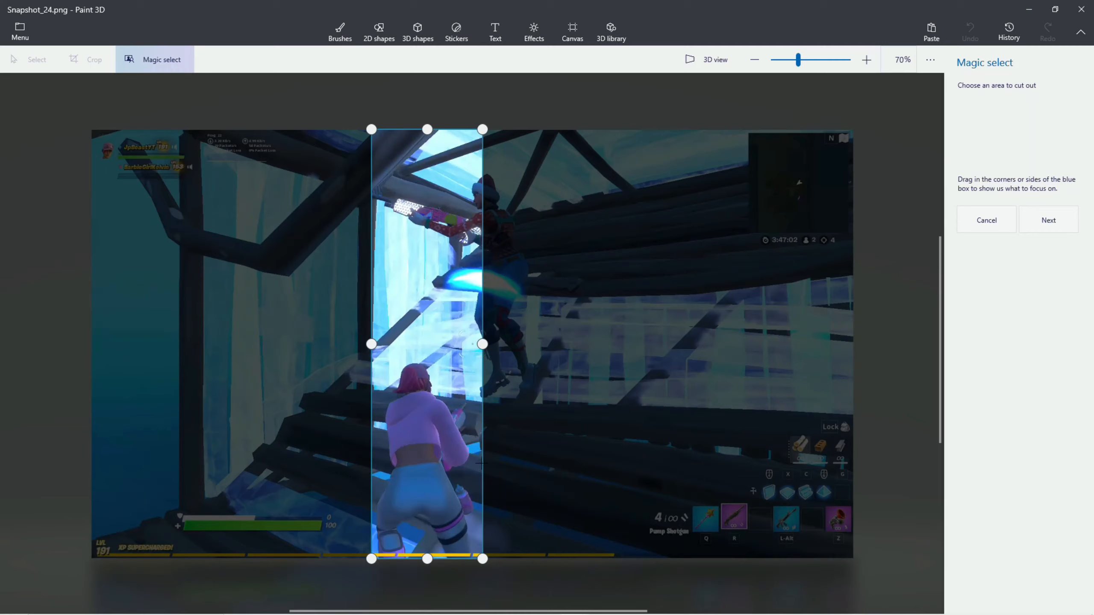
{"action": "left_click_drag", "start_coordinate": [429, 137], "coordinate": [427, 349]}
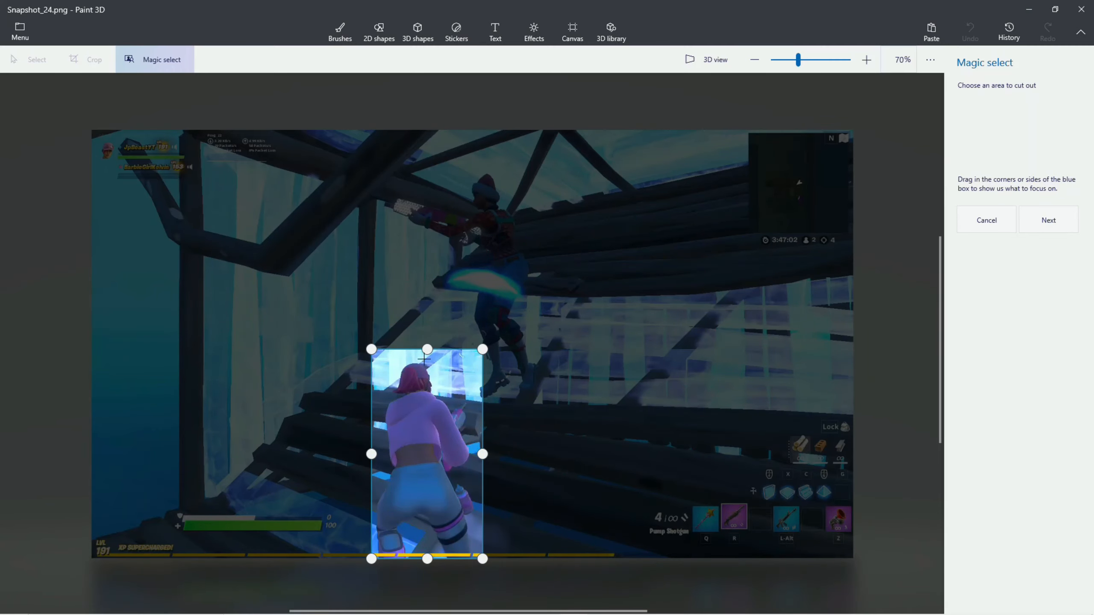
{"action": "left_click", "coordinate": [1047, 220]}
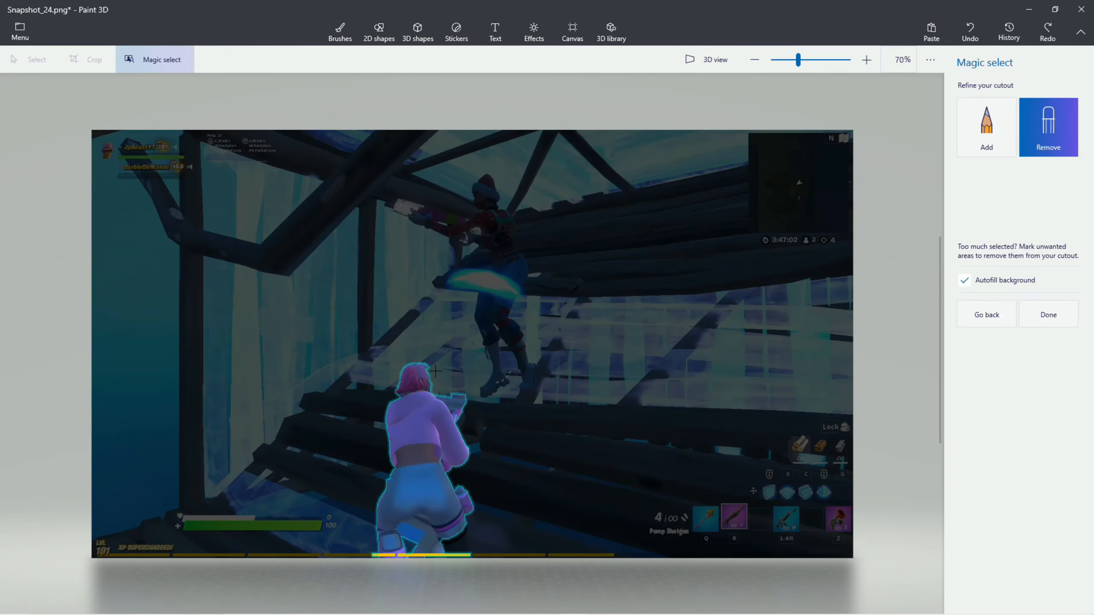
Step: Remove the unwanted areas beside the head, around the weapon and between the legs from the cutout
{"action": "left_click", "coordinate": [425, 362]}
{"action": "left_click_drag", "start_coordinate": [445, 399], "coordinate": [457, 416]}
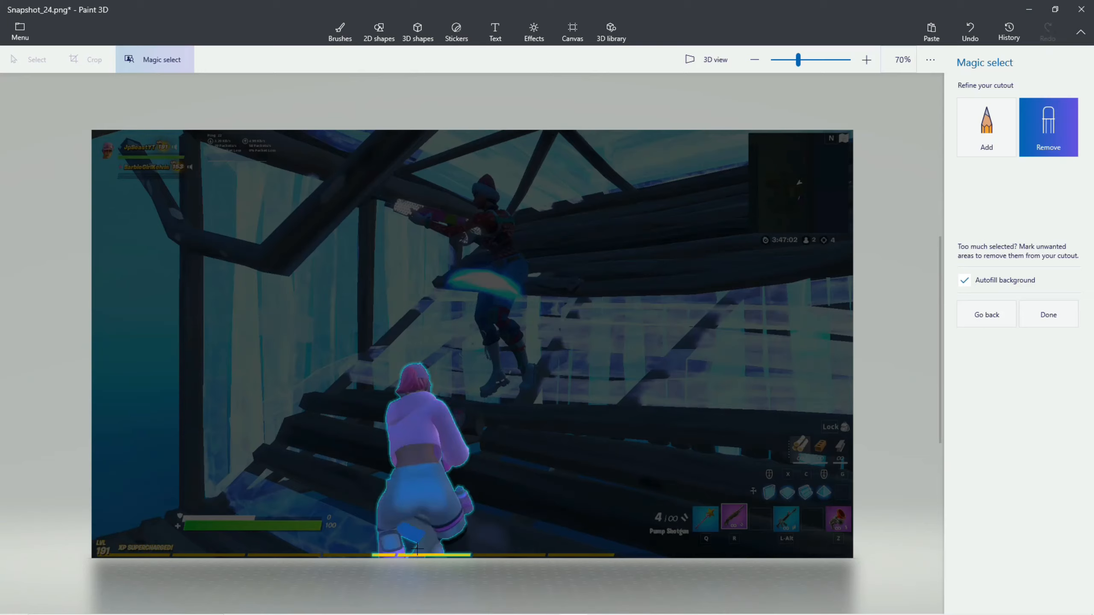
{"action": "left_click", "coordinate": [403, 542]}
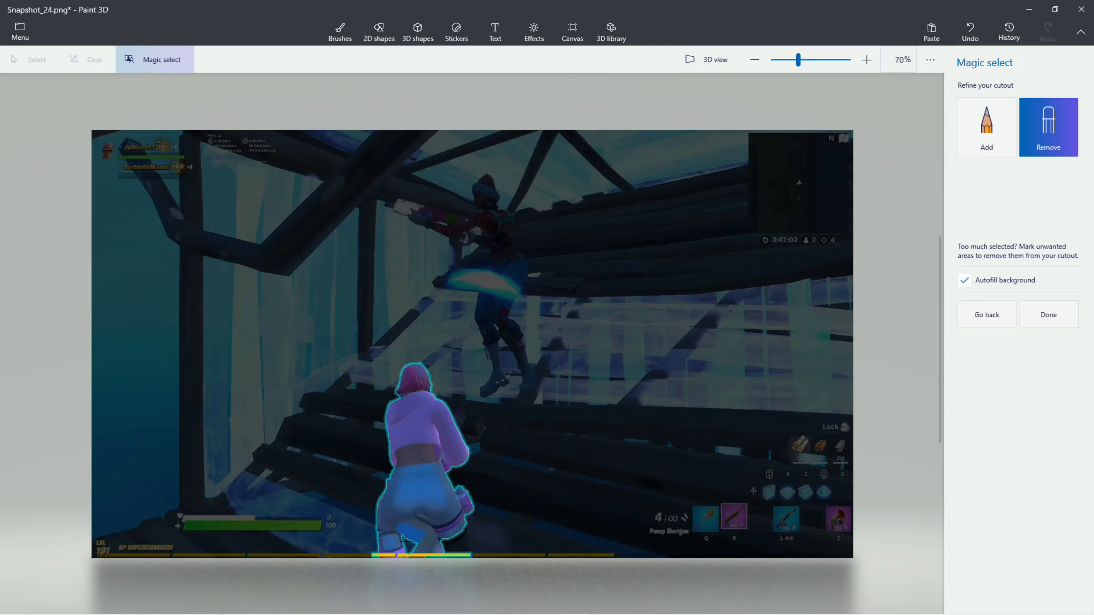
{"action": "mouse_move", "coordinate": [402, 542]}
{"action": "left_mouse_down"}
{"action": "mouse_move", "coordinate": [428, 525]}
{"action": "mouse_move", "coordinate": [433, 554]}
{"action": "left_mouse_up"}
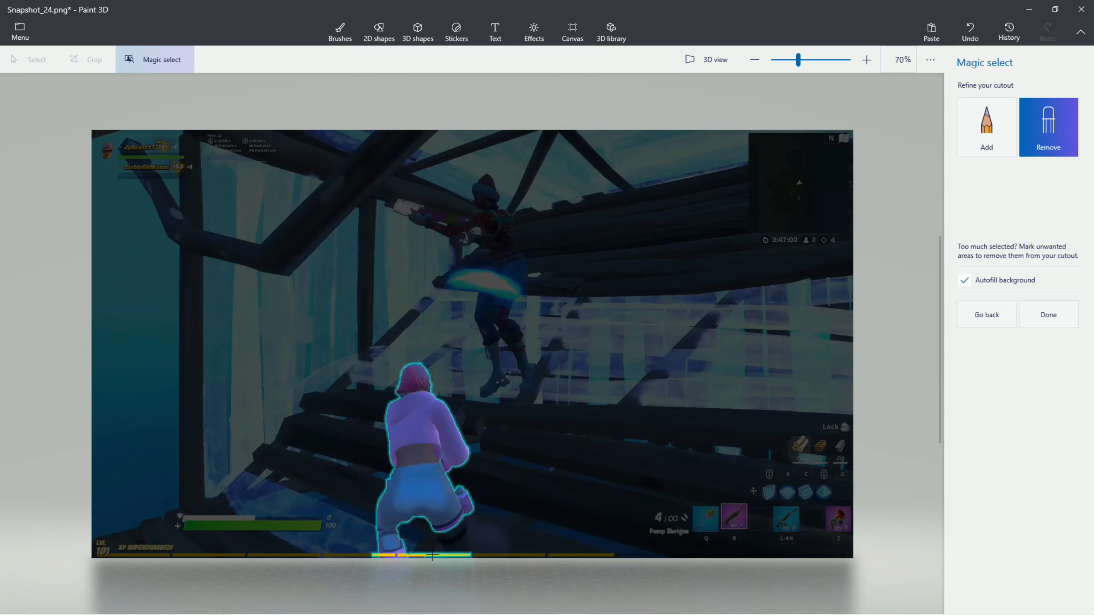
Step: Add the missing lower leg back to the cutout, trim the yellow bar at the feet and finish the selection
{"action": "left_click", "coordinate": [974, 154]}
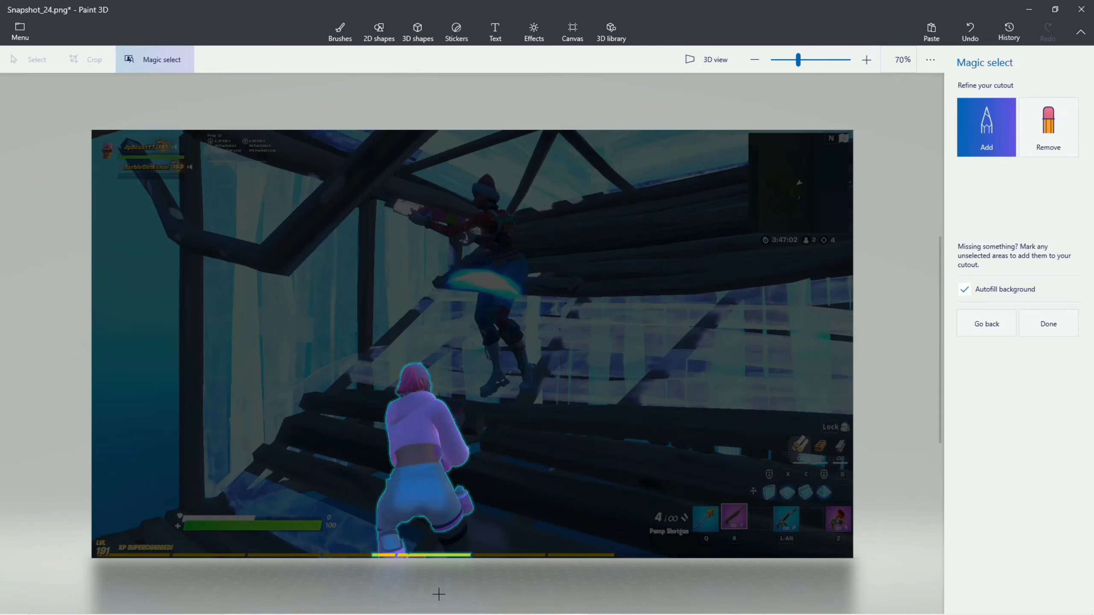
{"action": "mouse_move", "coordinate": [443, 531]}
{"action": "left_mouse_down"}
{"action": "mouse_move", "coordinate": [448, 558]}
{"action": "mouse_move", "coordinate": [457, 519]}
{"action": "mouse_move", "coordinate": [464, 569]}
{"action": "mouse_move", "coordinate": [399, 553]}
{"action": "left_mouse_up"}
{"action": "left_click", "coordinate": [1048, 138]}
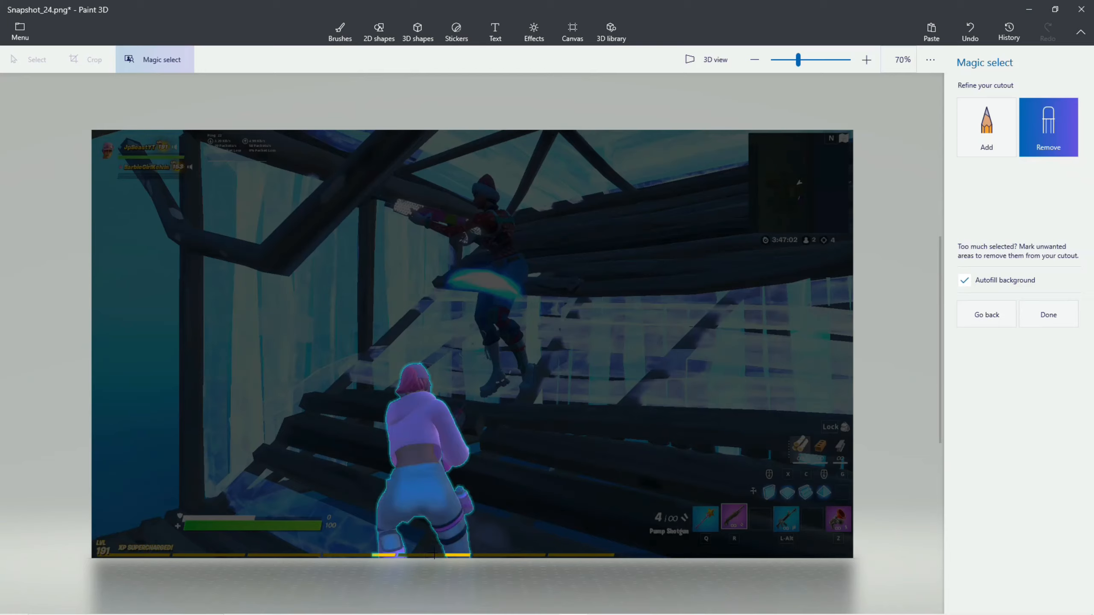
{"action": "left_click", "coordinate": [373, 559]}
{"action": "left_click", "coordinate": [1029, 321]}
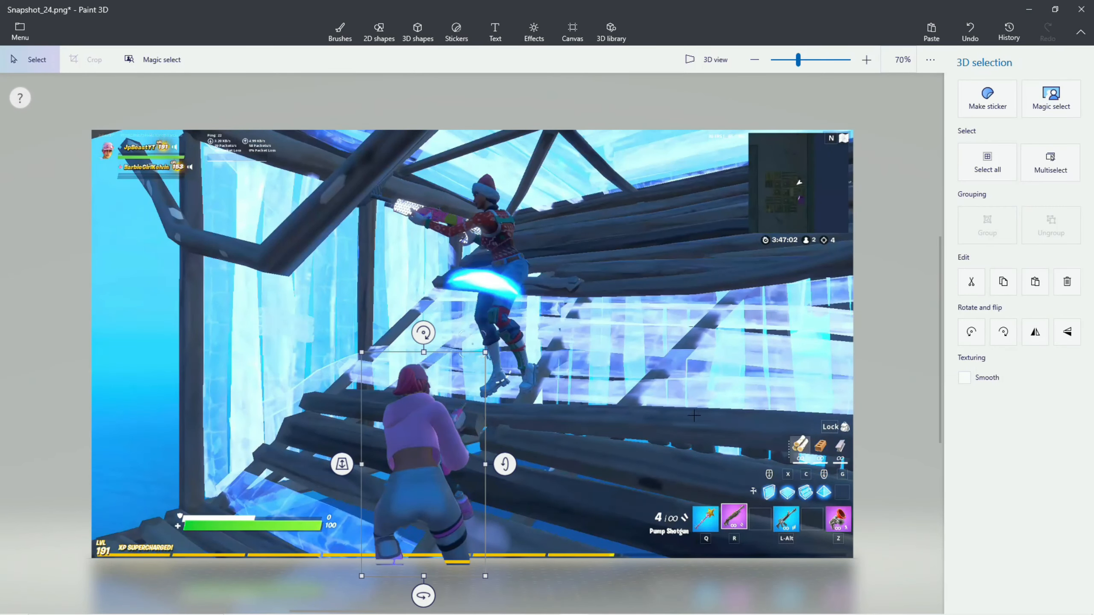
Step: Move the character cutout off the canvas, delete the whole background image and place the cutout back on the blank canvas
{"action": "left_click_drag", "start_coordinate": [414, 384], "coordinate": [418, 576]}
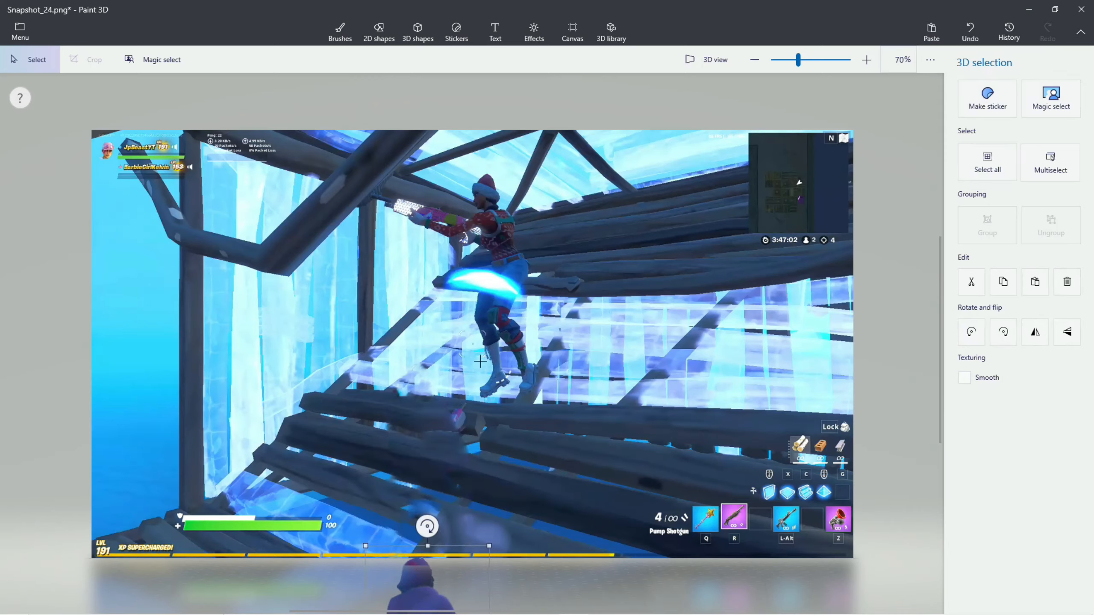
{"action": "left_click", "coordinate": [486, 351]}
{"action": "mouse_move", "coordinate": [45, 109]}
{"action": "left_mouse_down"}
{"action": "mouse_move", "coordinate": [452, 308]}
{"action": "mouse_move", "coordinate": [840, 537]}
{"action": "mouse_move", "coordinate": [866, 564]}
{"action": "left_mouse_up"}
{"action": "key", "text": "Delete"}
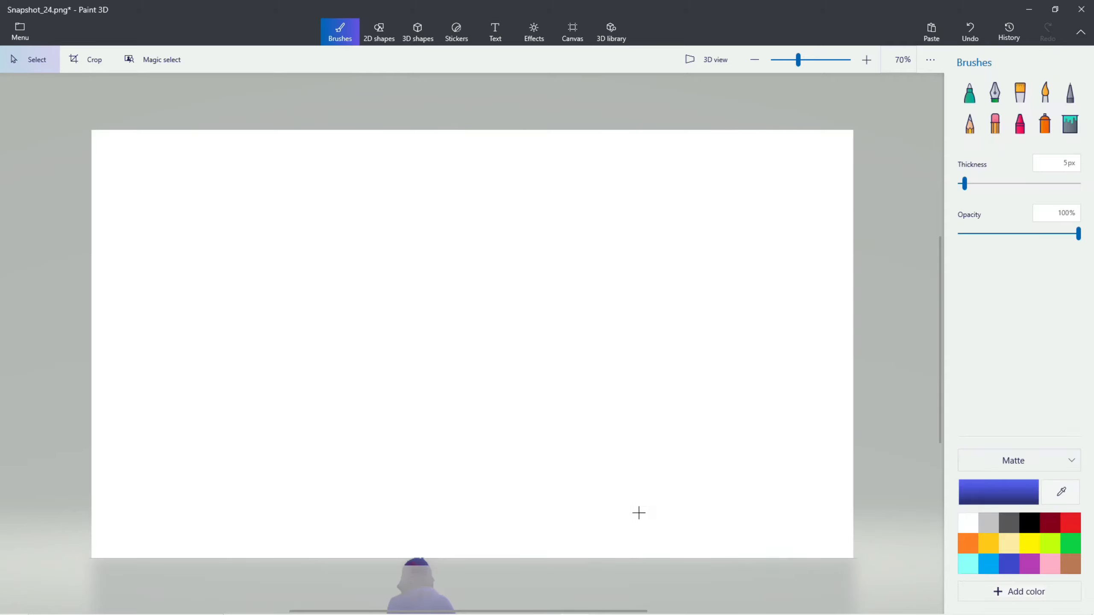
{"action": "left_click_drag", "start_coordinate": [421, 562], "coordinate": [419, 359]}
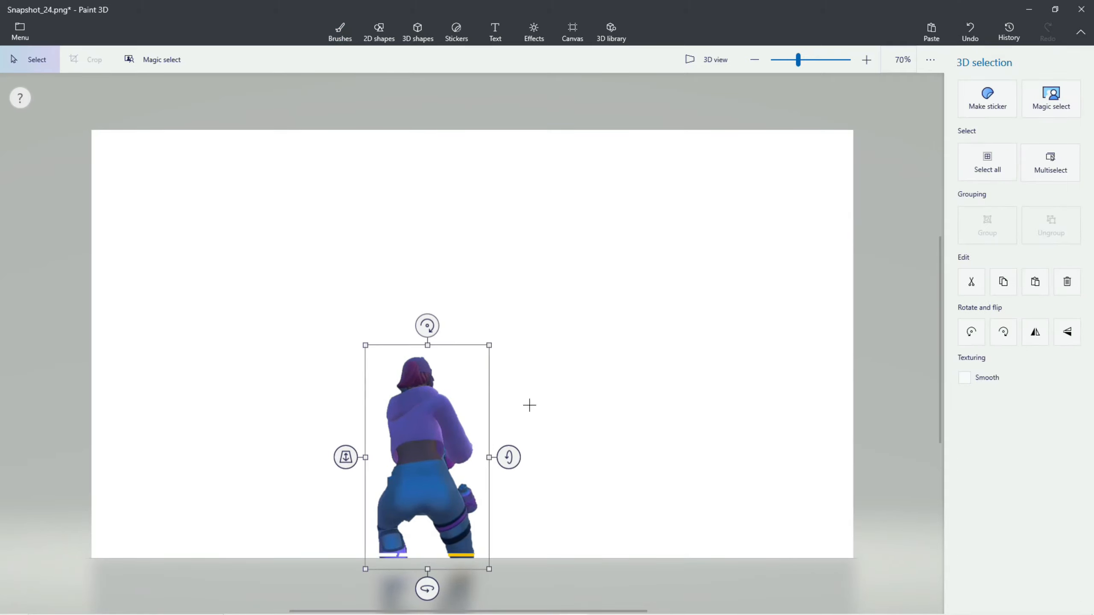
Step: Save the character cutout to the Desktop as a PNG image with Transparency enabled, named akjfalksfj;lajfdas
{"action": "left_click", "coordinate": [24, 33]}
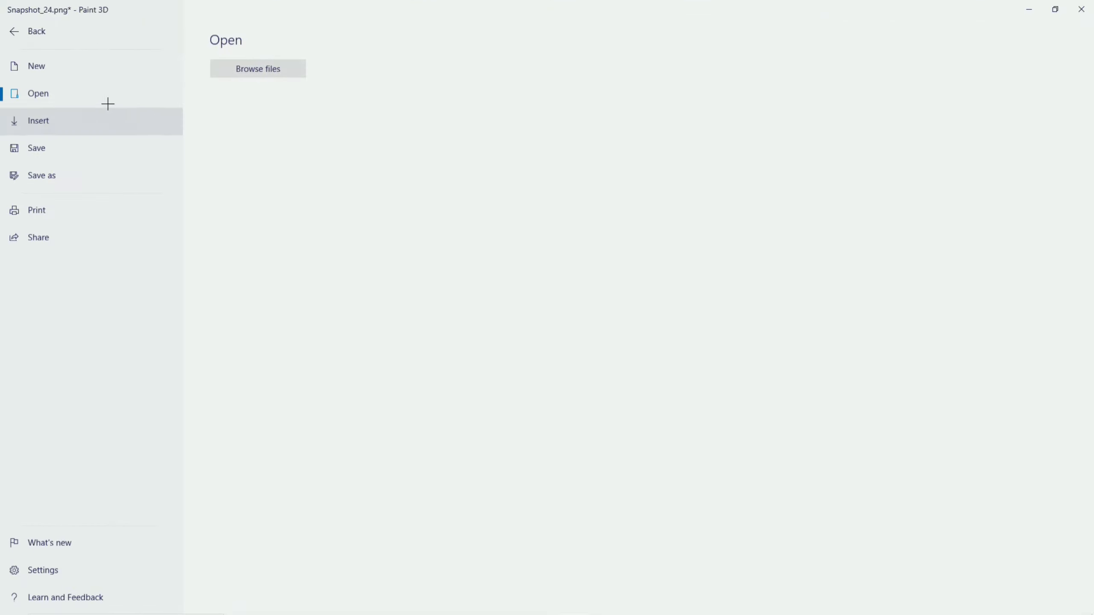
{"action": "left_click", "coordinate": [48, 171]}
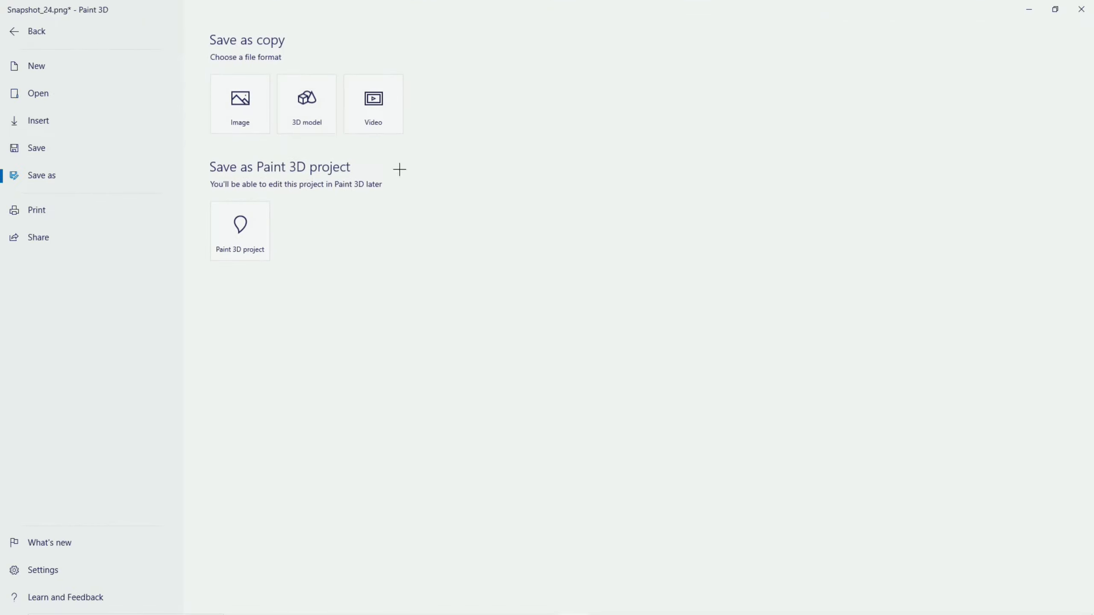
{"action": "left_click", "coordinate": [240, 108]}
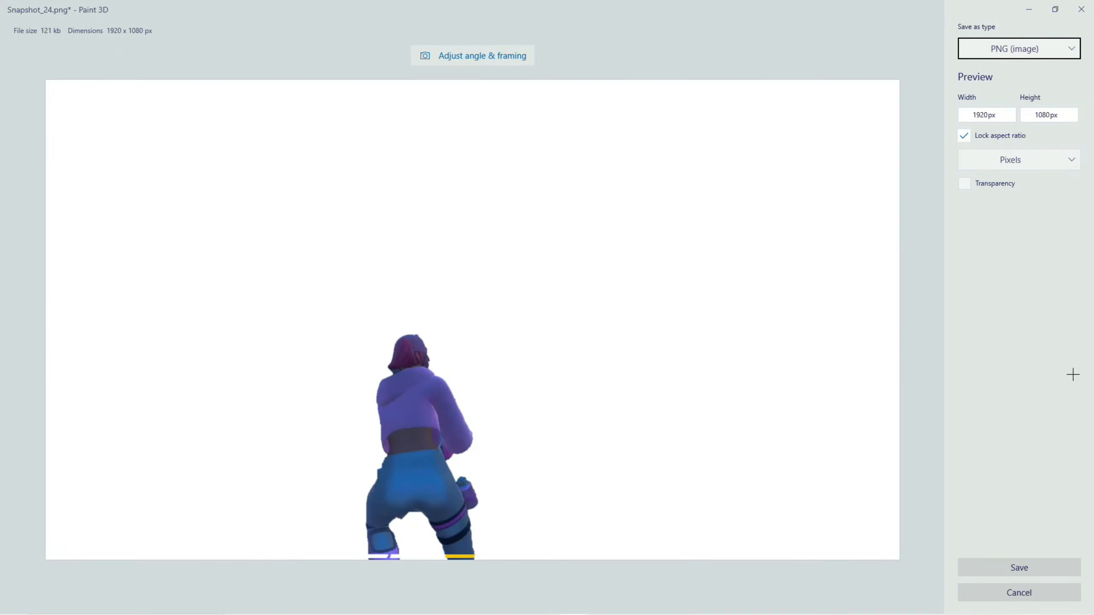
{"action": "left_click", "coordinate": [965, 183]}
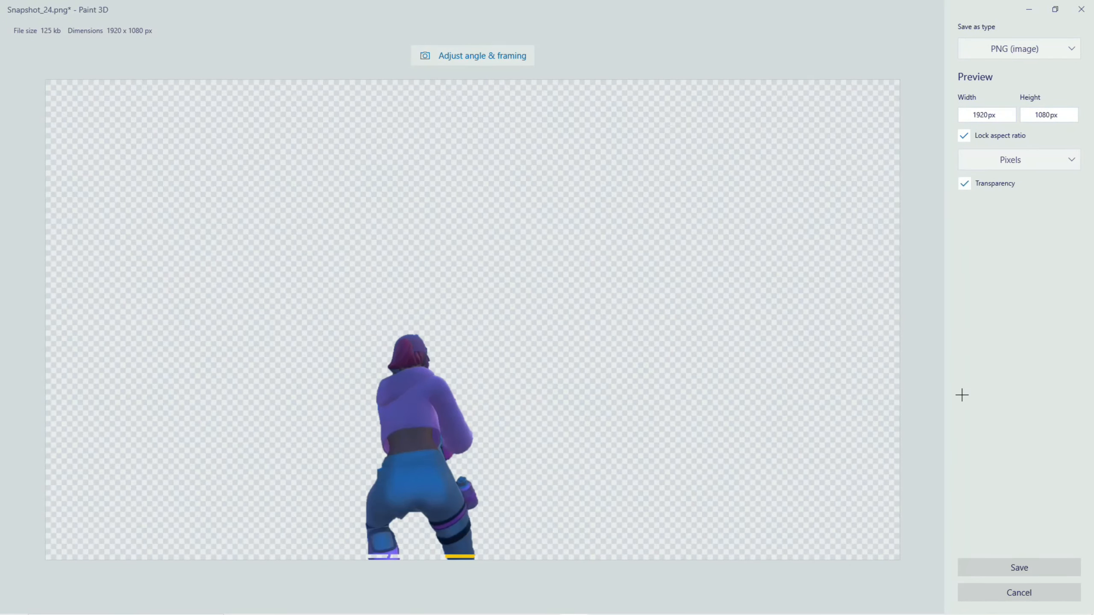
{"action": "left_click", "coordinate": [980, 568]}
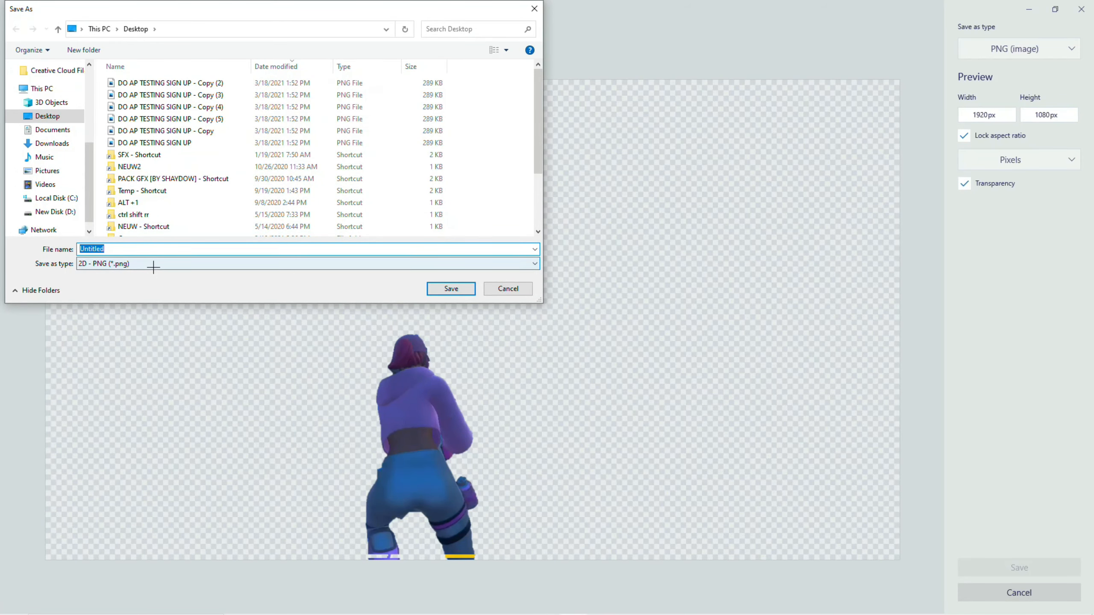
{"action": "type", "text": "akjfalksfj;lajfdas"}
{"action": "left_click", "coordinate": [450, 289]}
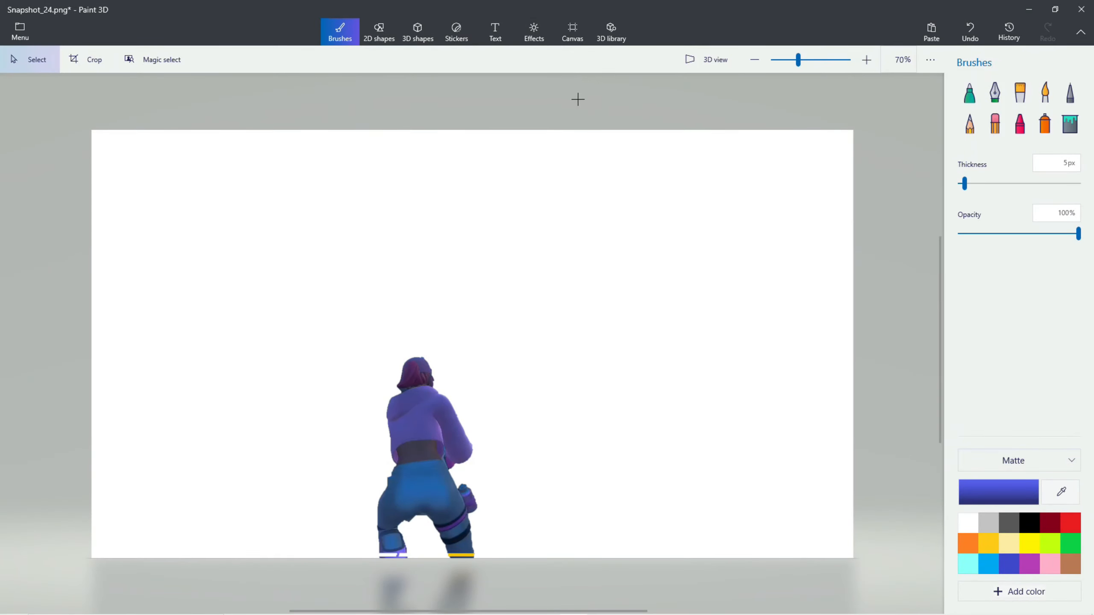
Step: Undo the cutout's move back and the background deletion, and delete the character cutout so only the filled background remains
{"action": "left_click", "coordinate": [969, 41]}
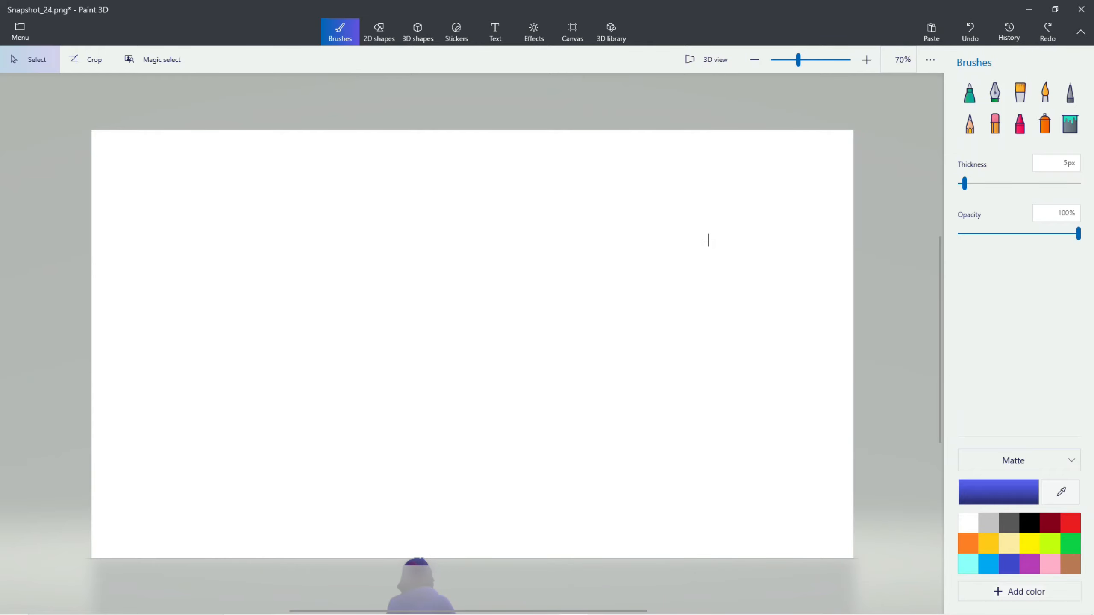
{"action": "key", "text": "ctrl+z"}
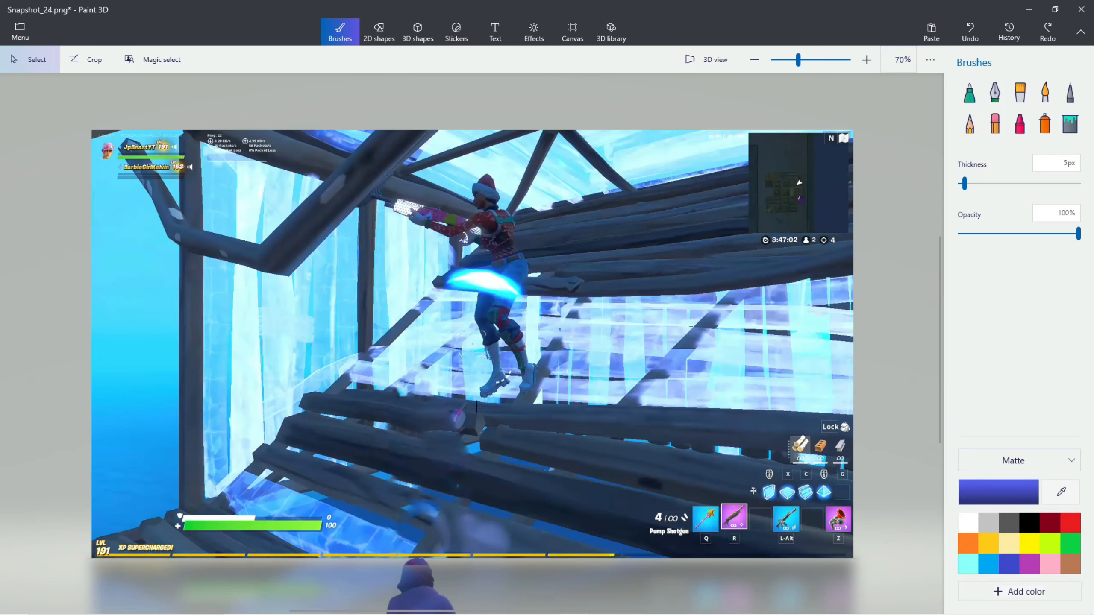
{"action": "left_click", "coordinate": [413, 564]}
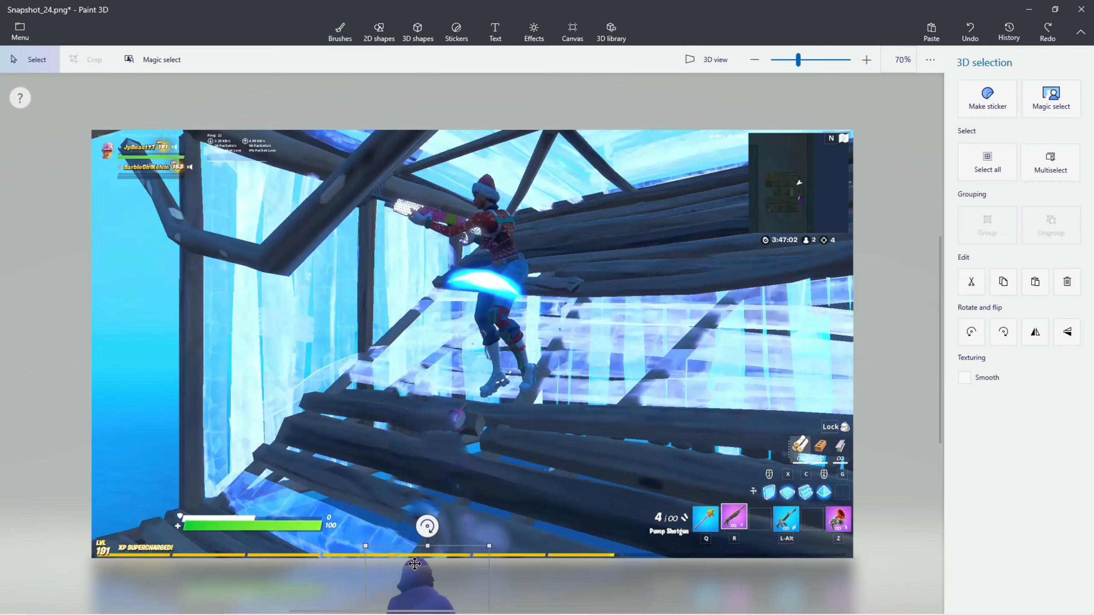
{"action": "key", "text": "Delete"}
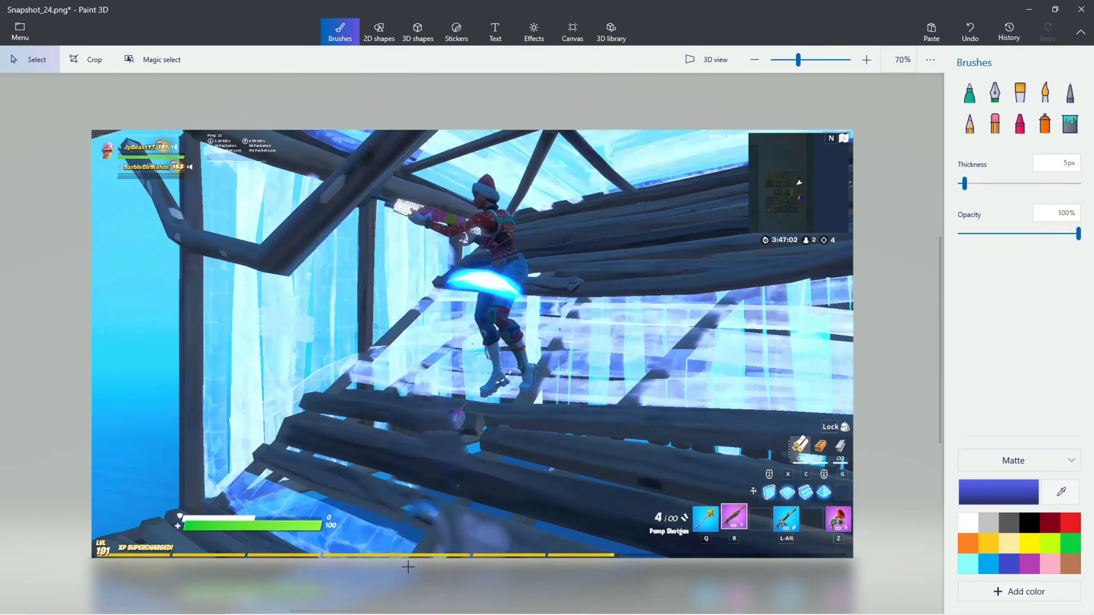
Step: Save a copy of the remaining scene to the Desktop as a PNG image named background
{"action": "left_click", "coordinate": [27, 37]}
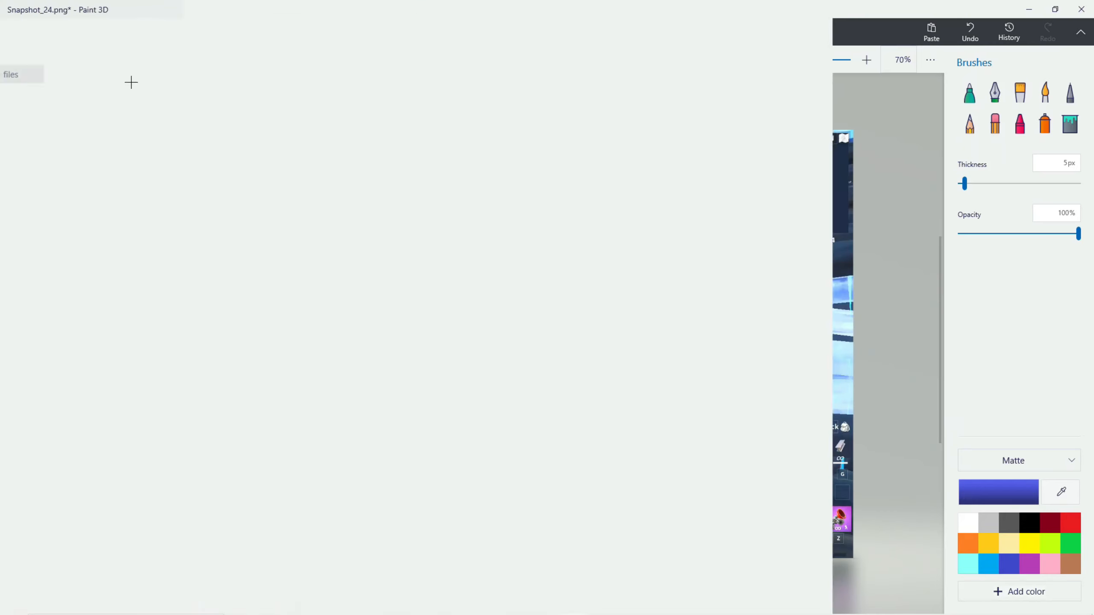
{"action": "left_click", "coordinate": [37, 175]}
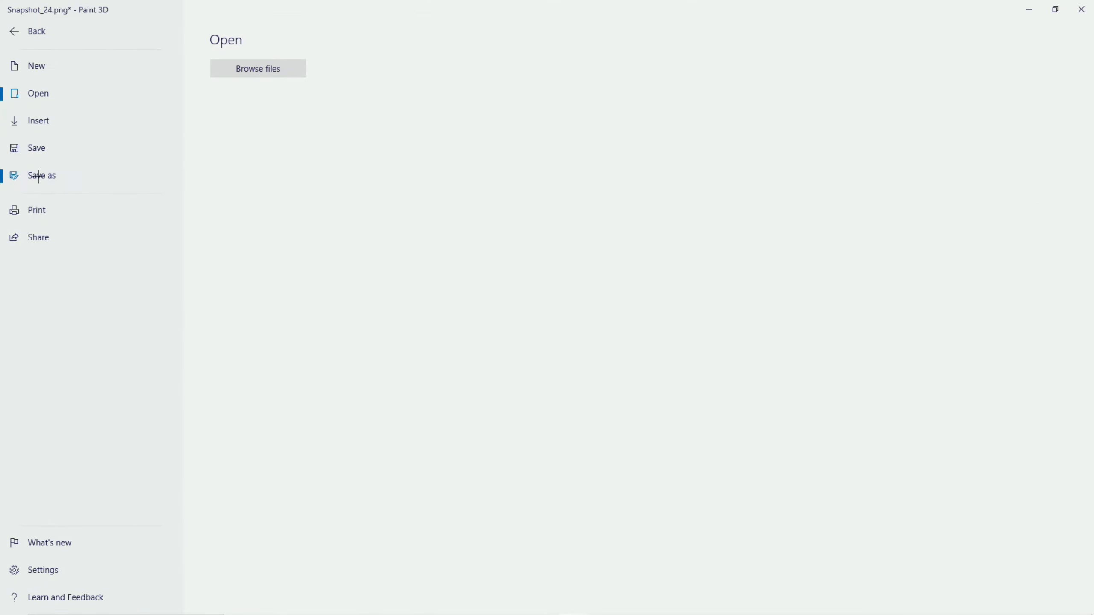
{"action": "left_click", "coordinate": [239, 102]}
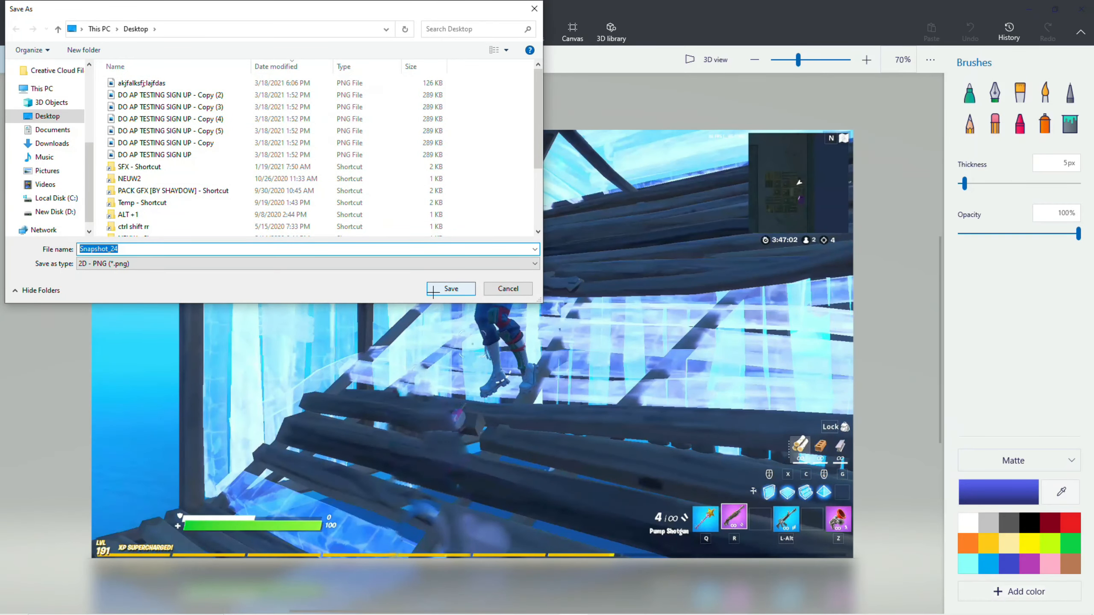
{"action": "type", "text": "background"}
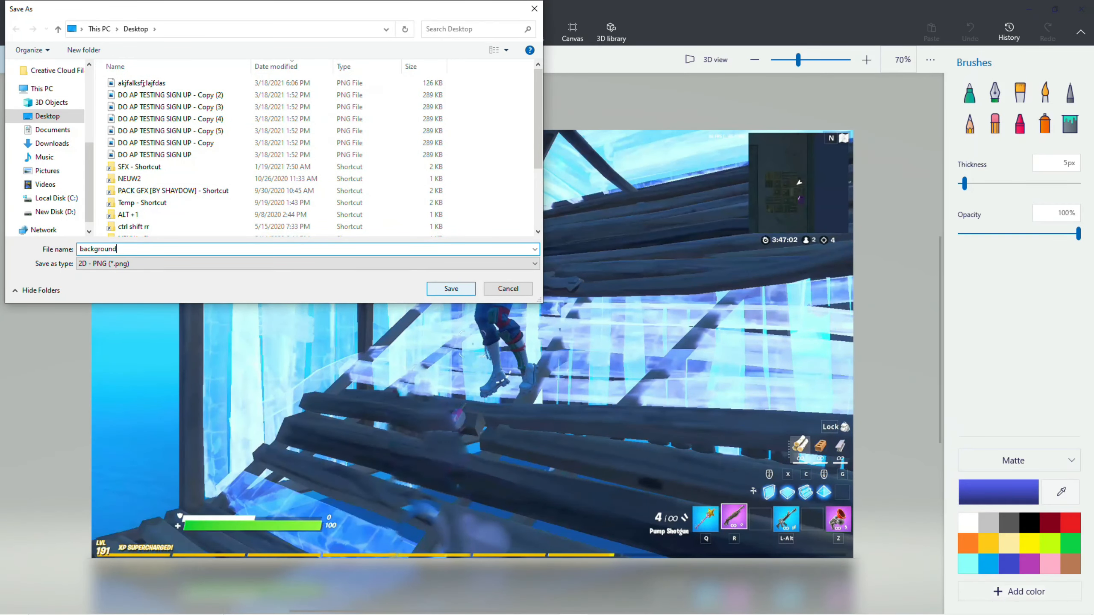
{"action": "left_click", "coordinate": [466, 293]}
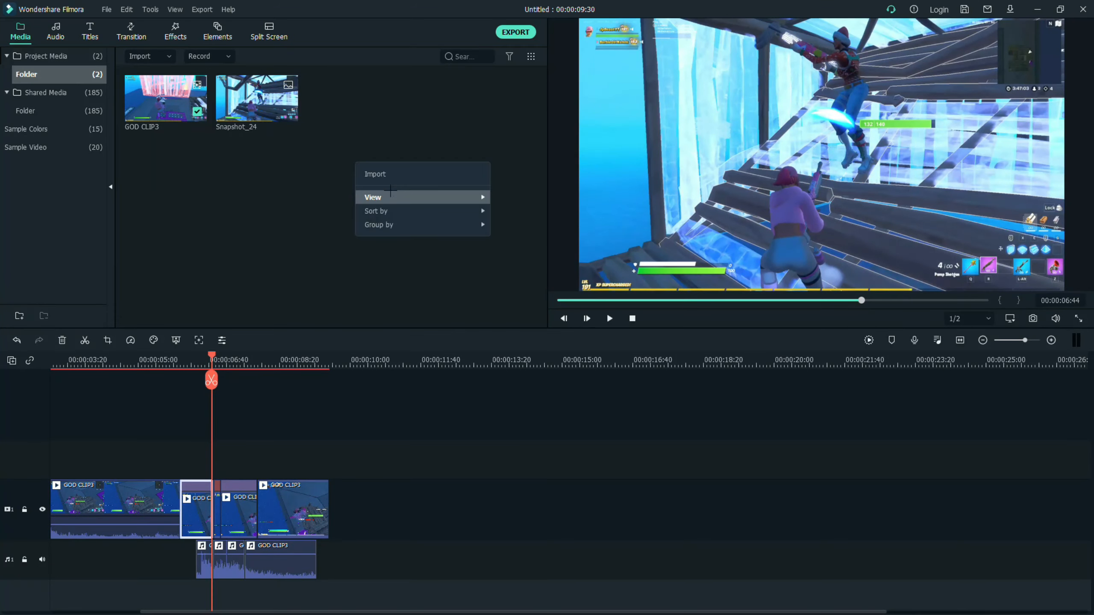
Step: Switch to Filmora and import background and akjfalksfj;lajfdas from the Desktop into the project media
{"action": "left_click", "coordinate": [431, 192]}
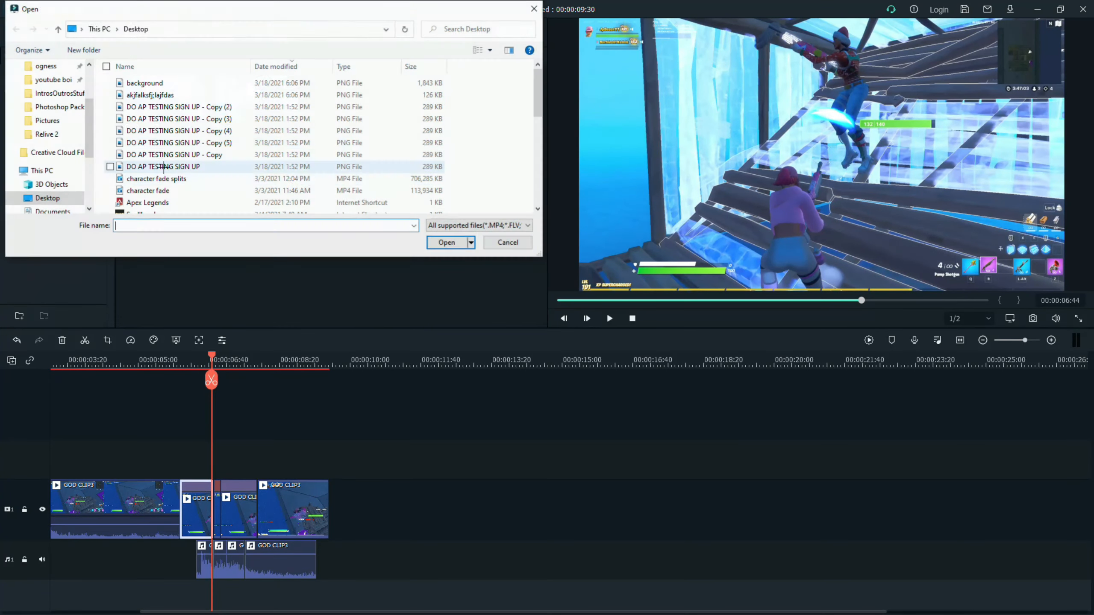
{"action": "left_click", "coordinate": [172, 83]}
{"action": "left_click", "coordinate": [172, 95], "text": "shift"}
{"action": "left_click", "coordinate": [443, 242]}
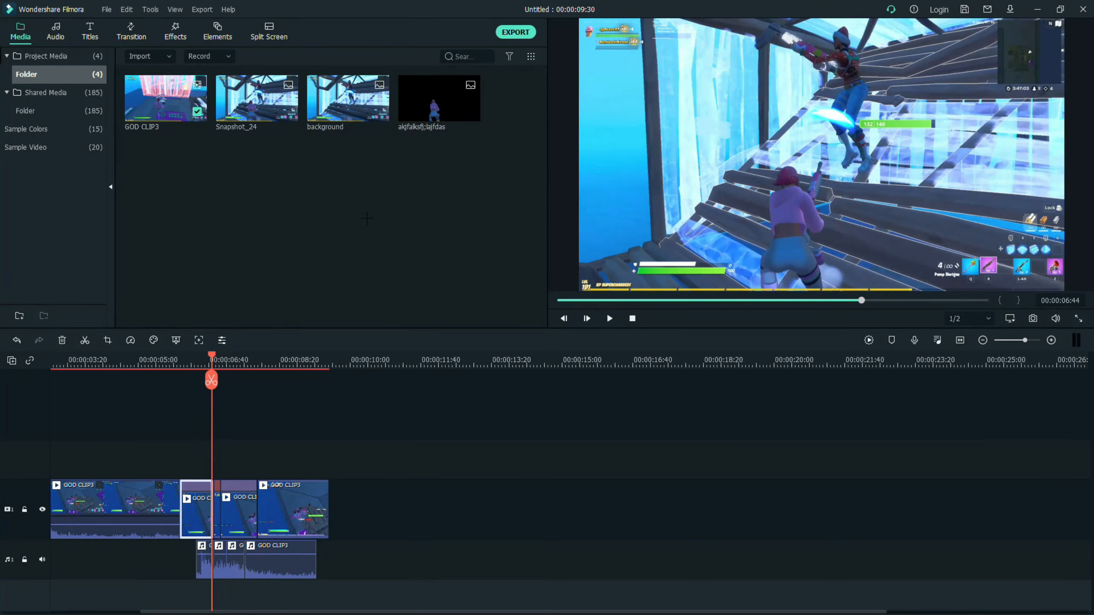
Step: Insert the background image into the main video track at the playhead cut and stack the character cutout on the track directly above it
{"action": "left_click_drag", "start_coordinate": [347, 99], "coordinate": [247, 506]}
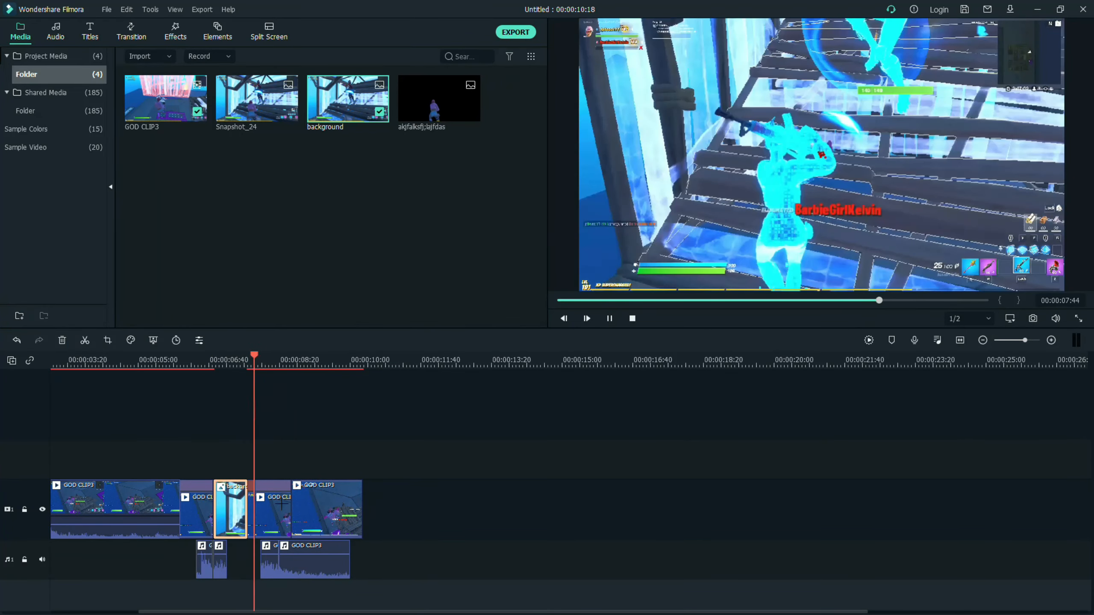
{"action": "left_click_drag", "start_coordinate": [439, 98], "coordinate": [248, 468]}
Step: Add a custom animation keyframe to the background image near its start, at 00:00:06:48
{"action": "left_click_drag", "start_coordinate": [283, 356], "coordinate": [213, 380]}
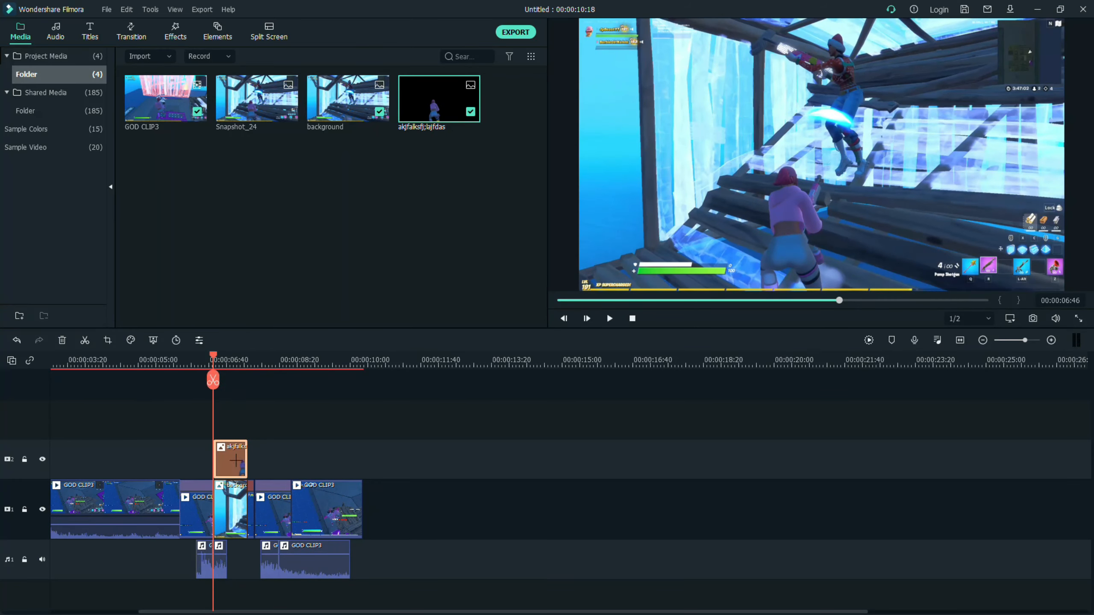
{"action": "key", "text": "Right"}
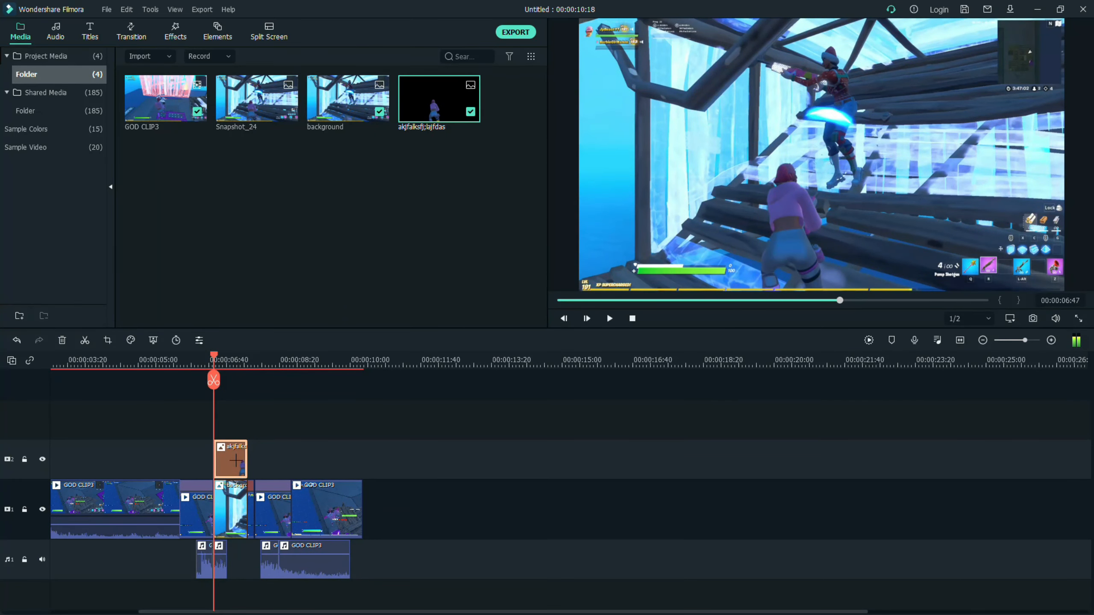
{"action": "key", "text": "Right"}
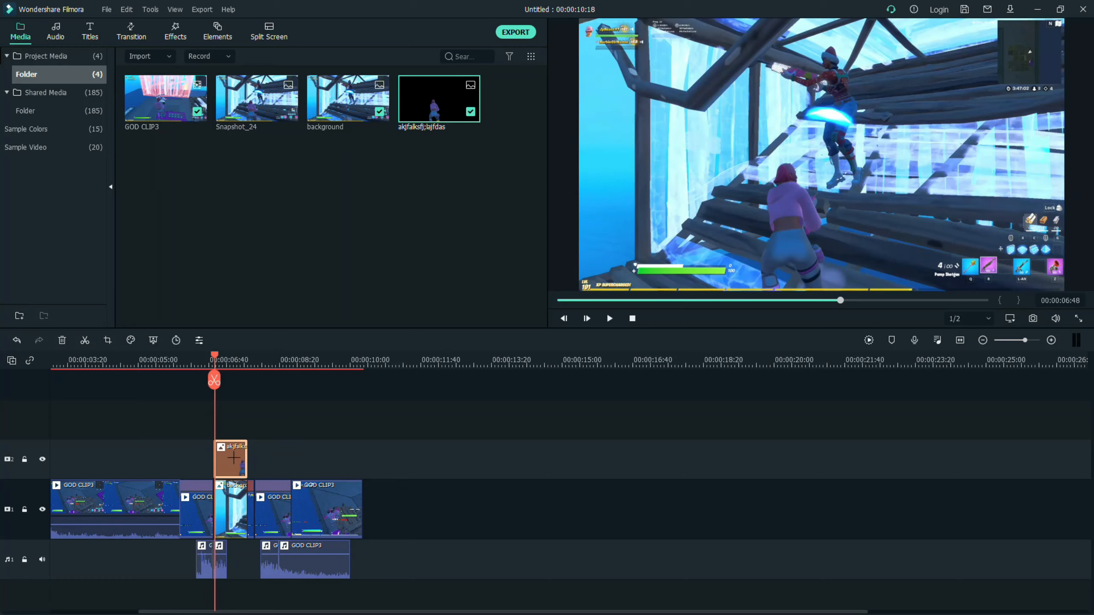
{"action": "double_click", "coordinate": [233, 459]}
{"action": "left_click", "coordinate": [531, 321]}
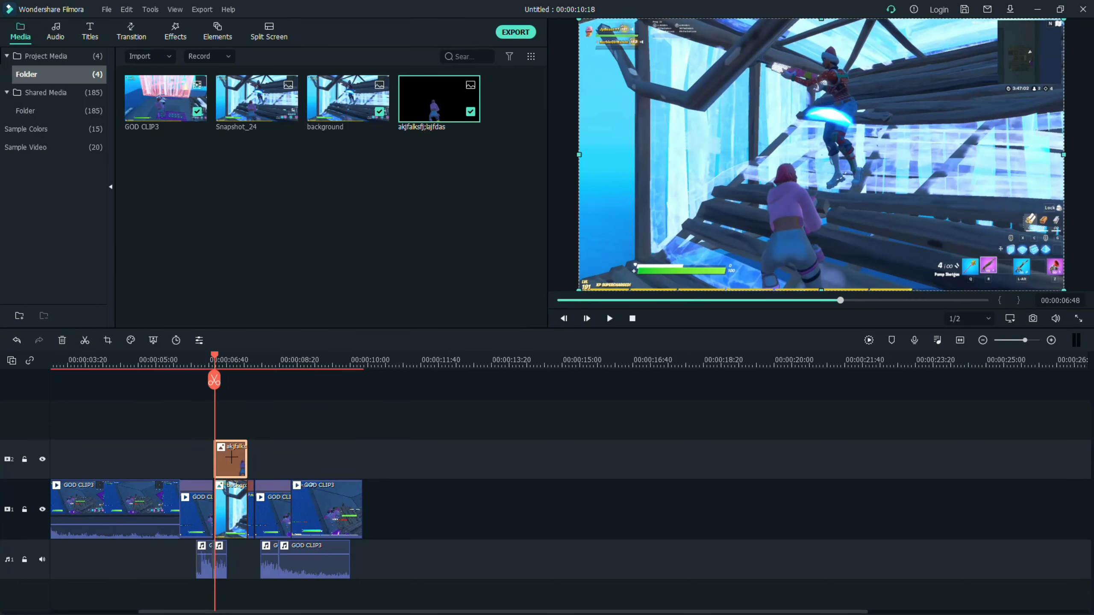
{"action": "left_click", "coordinate": [233, 512]}
{"action": "double_click", "coordinate": [233, 512]}
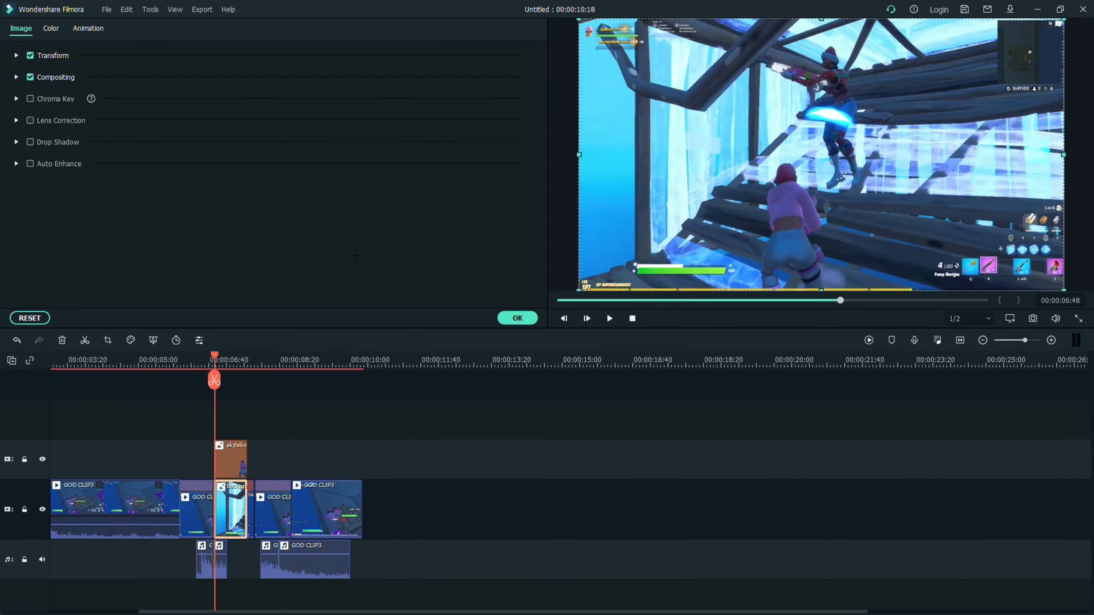
{"action": "left_click", "coordinate": [86, 31]}
{"action": "left_click", "coordinate": [60, 59]}
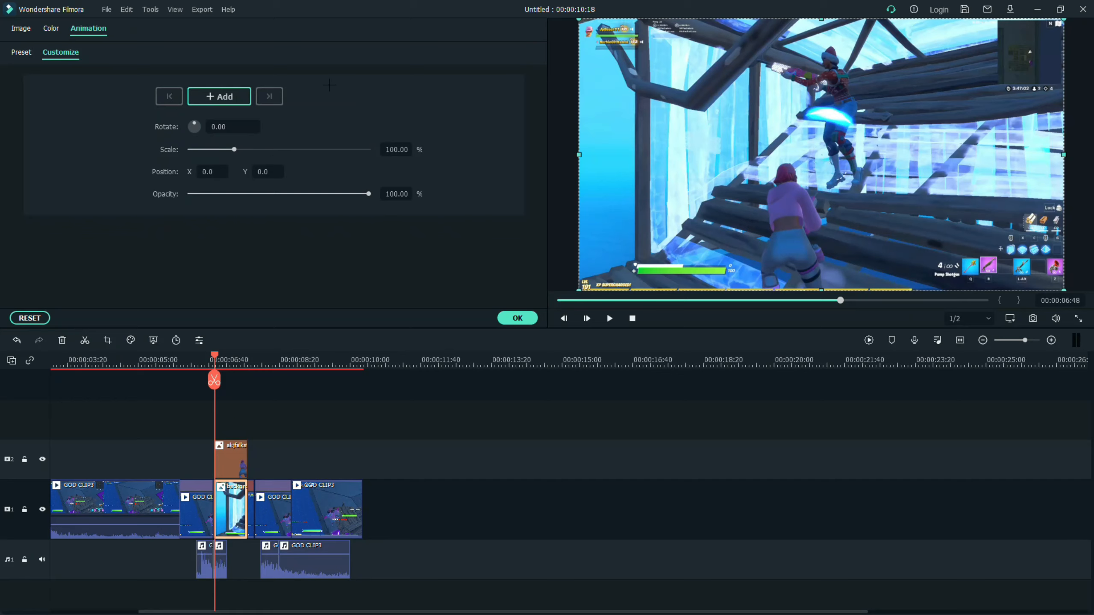
{"action": "left_click", "coordinate": [217, 97]}
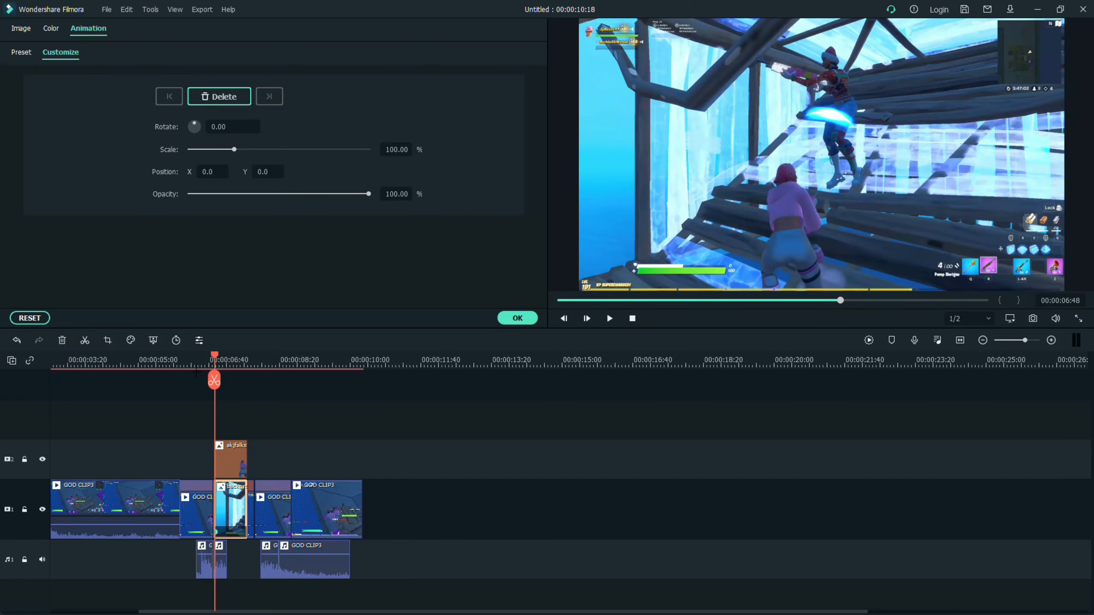
Step: Keyframe the background image's scale at 90% at 00:00:06:55
{"action": "left_click_drag", "start_coordinate": [211, 348], "coordinate": [220, 356]}
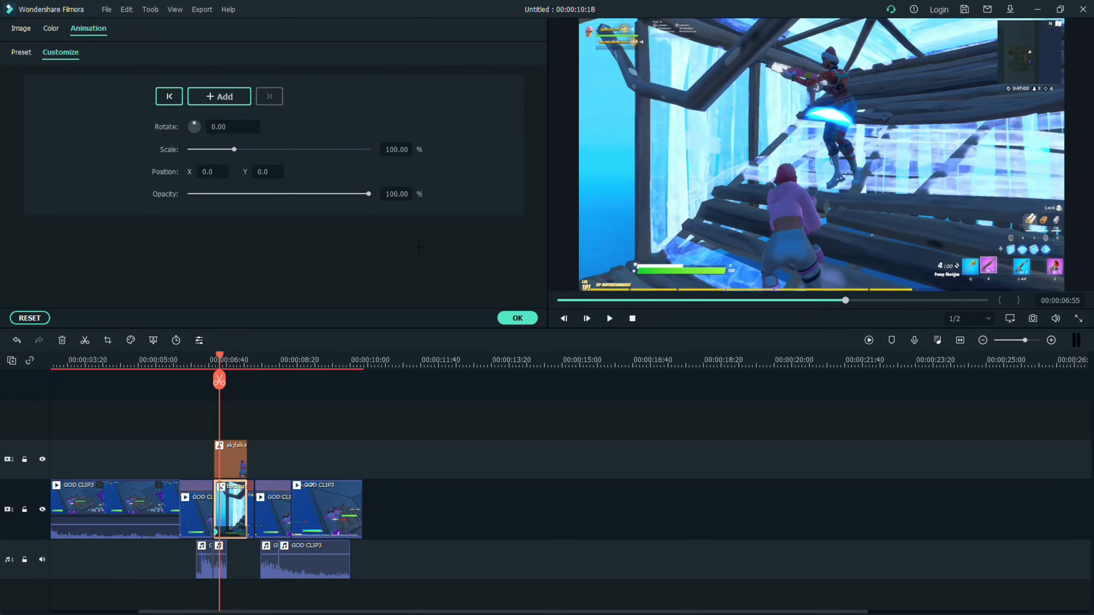
{"action": "left_click", "coordinate": [407, 149]}
{"action": "type", "text": "90"}
{"action": "key", "text": "Return"}
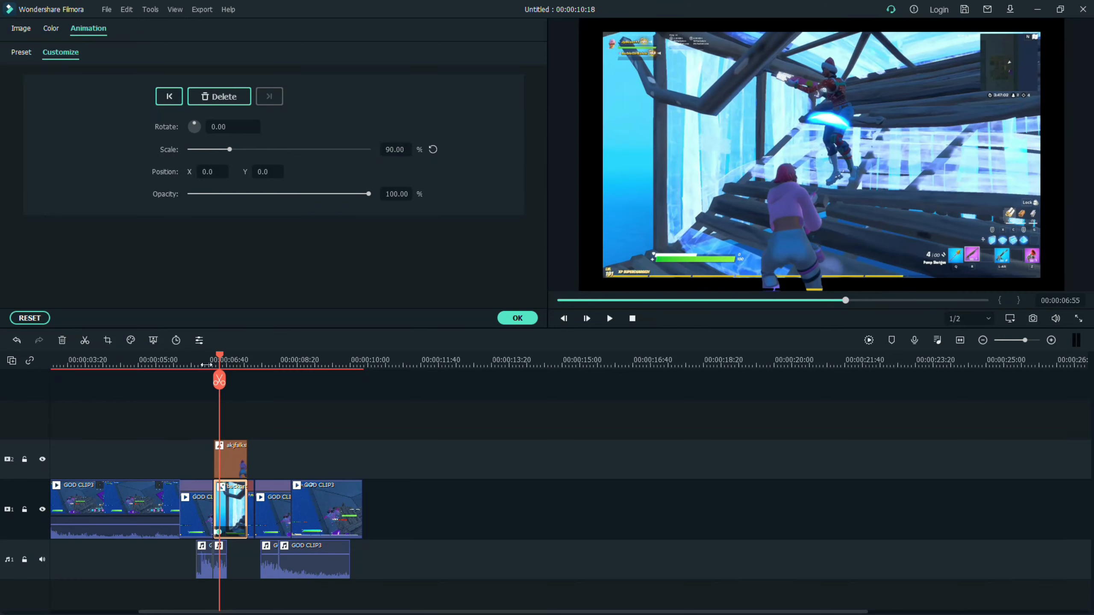
Step: Keyframe the background image's scale at 80% at 00:00:07:14
{"action": "left_click_drag", "start_coordinate": [219, 380], "coordinate": [233, 379]}
{"action": "left_click", "coordinate": [393, 149]}
{"action": "type", "text": "80"}
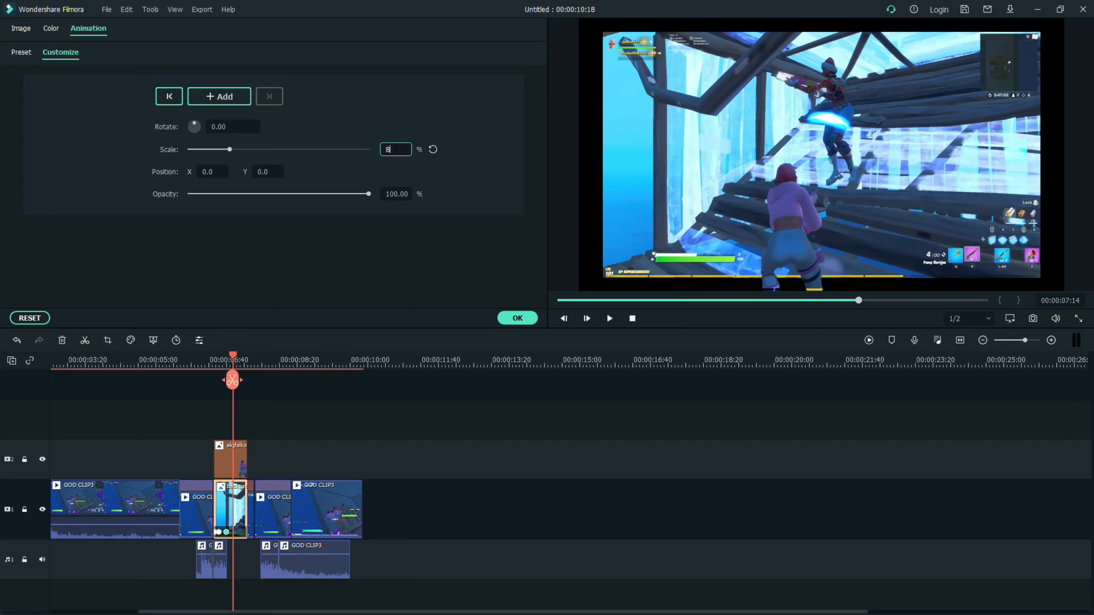
{"action": "key", "text": "Return"}
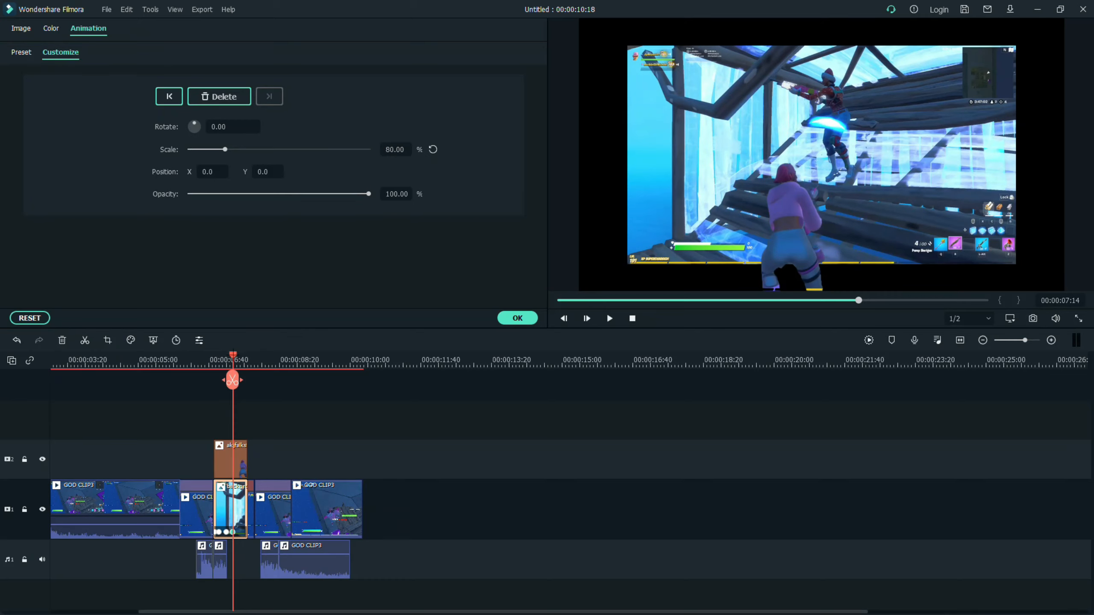
Step: Add a keyframe to the background image at 00:00:07:25 with its scale set to 75%
{"action": "left_click_drag", "start_coordinate": [233, 356], "coordinate": [240, 356]}
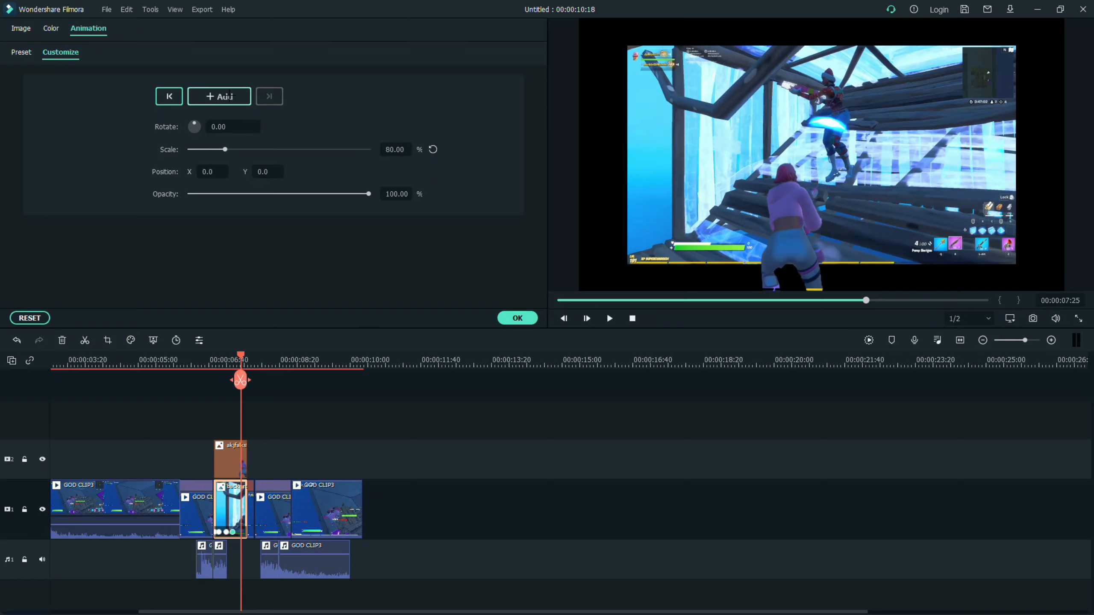
{"action": "left_click", "coordinate": [230, 95]}
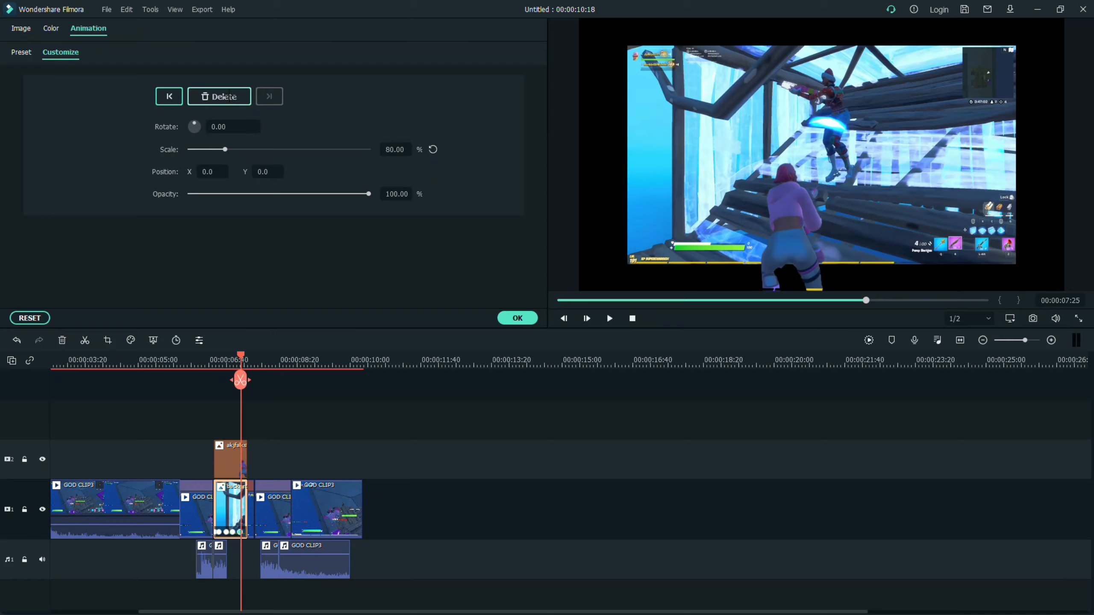
{"action": "left_click", "coordinate": [395, 150]}
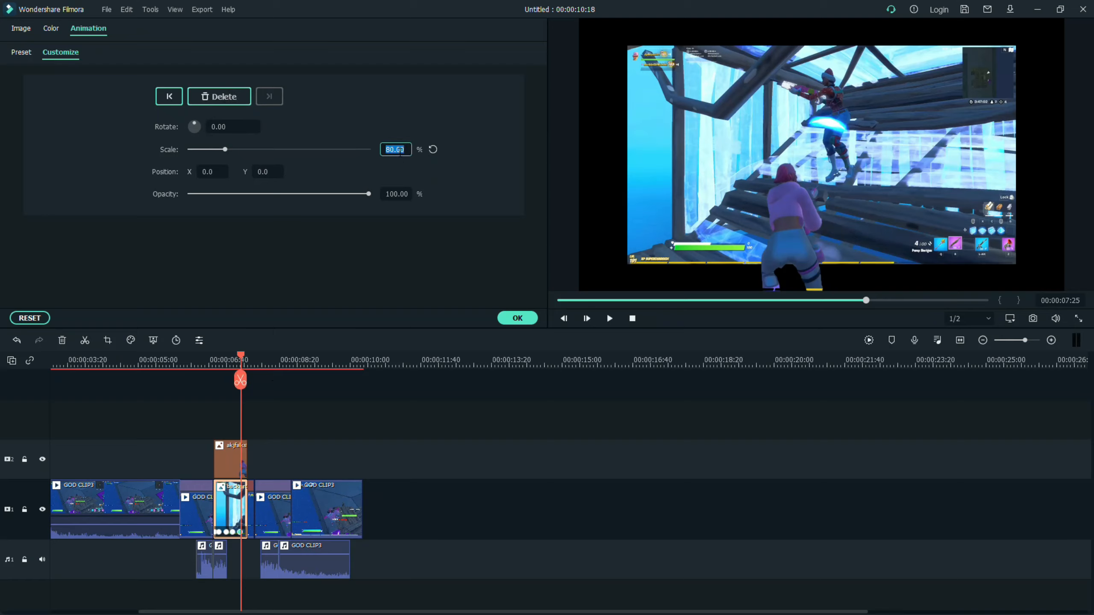
{"action": "type", "text": "75"}
{"action": "key", "text": "Return"}
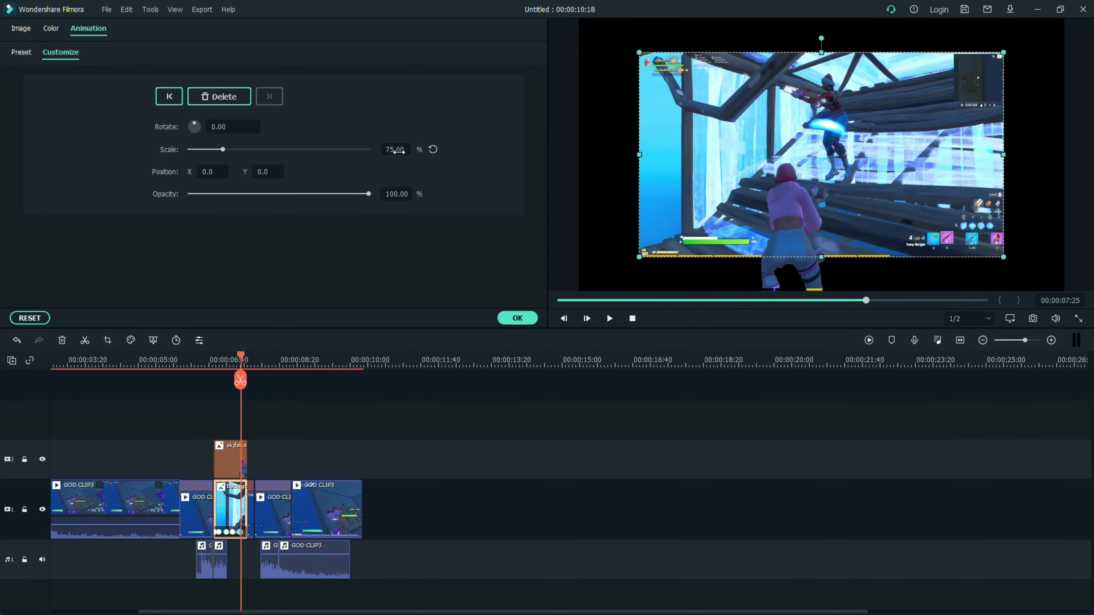
Step: Keyframe the background image's scale at 100% near its end, at 00:00:07:32
{"action": "left_click_drag", "start_coordinate": [242, 359], "coordinate": [246, 358]}
{"action": "left_click", "coordinate": [403, 149]}
{"action": "type", "text": "10"}
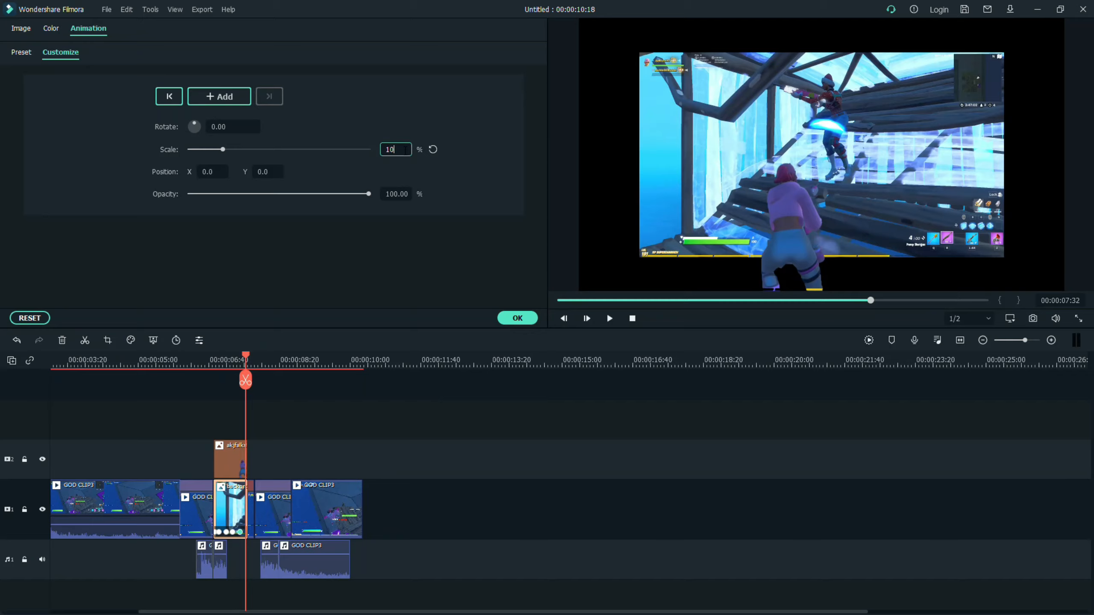
{"action": "type", "text": "0"}
{"action": "key", "text": "Return"}
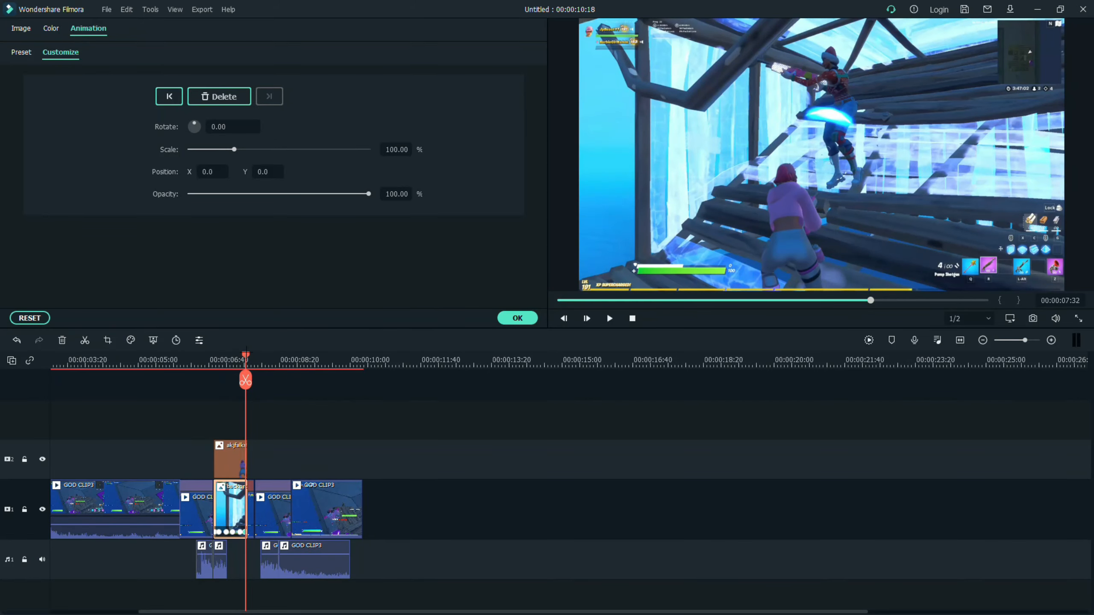
Step: Play back the background image's scale animation from just before the image starts
{"action": "left_click_drag", "start_coordinate": [244, 354], "coordinate": [191, 367]}
{"action": "key", "text": "space"}
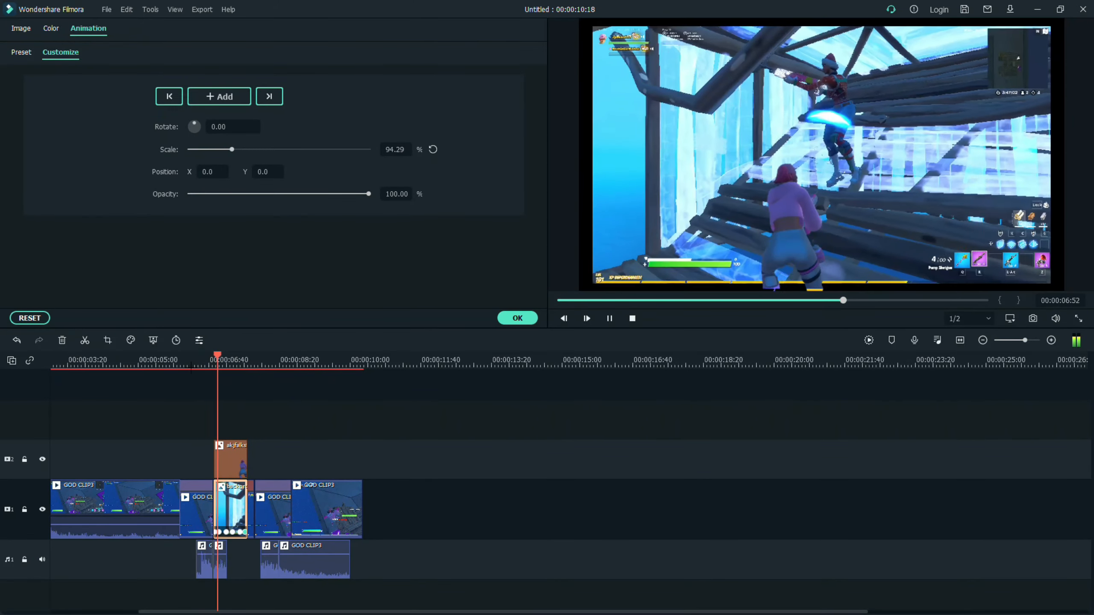
{"action": "key", "text": "space"}
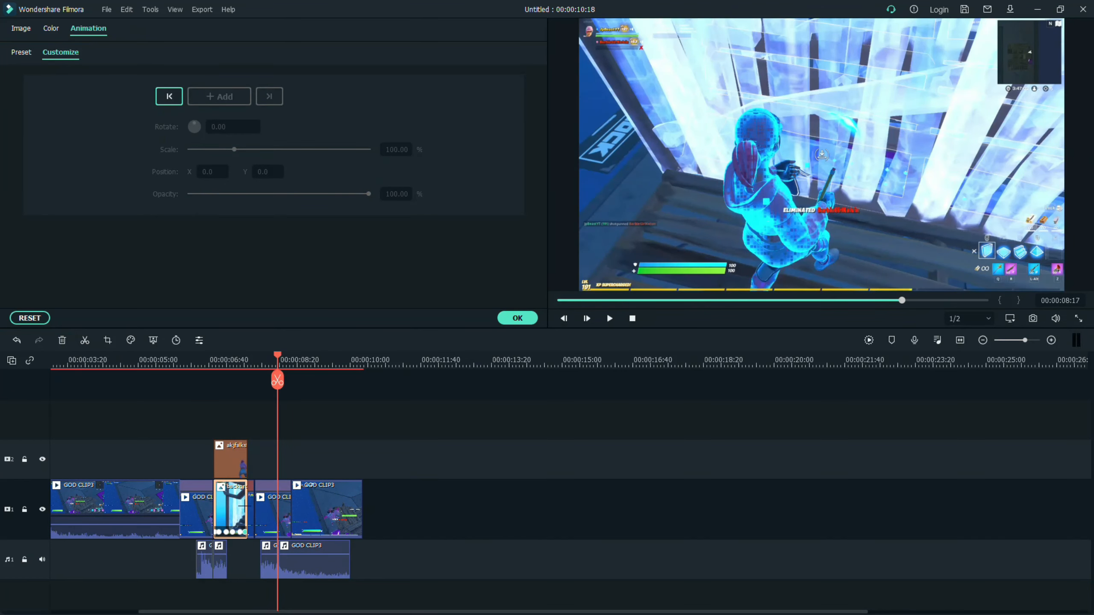
Step: Move the background image's scale keyframes earlier and closer together on the timeline clip
{"action": "left_click", "coordinate": [218, 533]}
{"action": "left_click", "coordinate": [217, 533]}
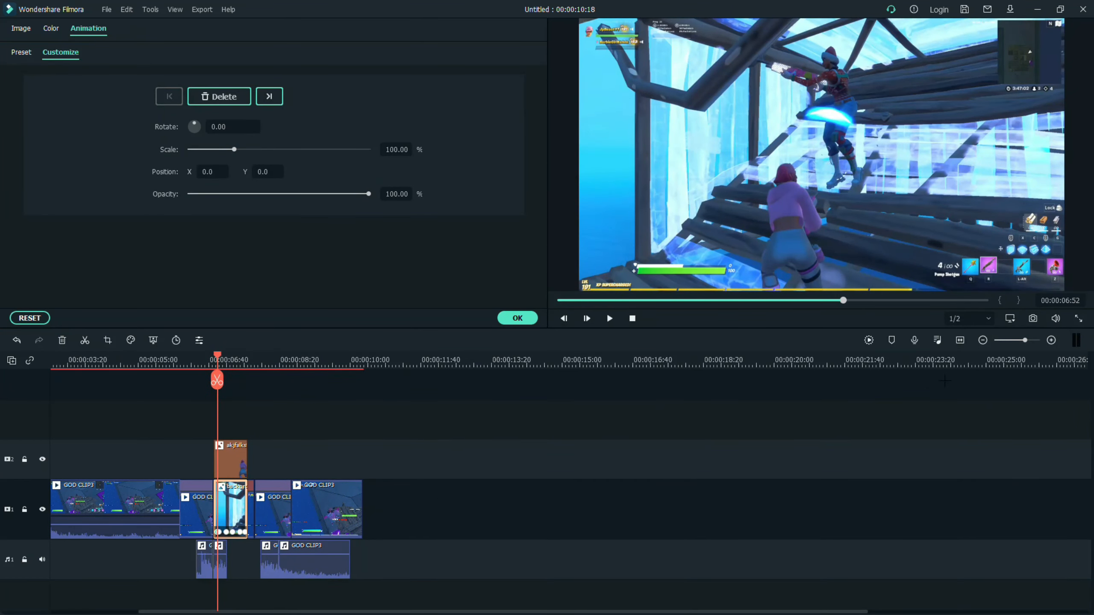
{"action": "left_click_drag", "start_coordinate": [1025, 341], "coordinate": [1029, 341]}
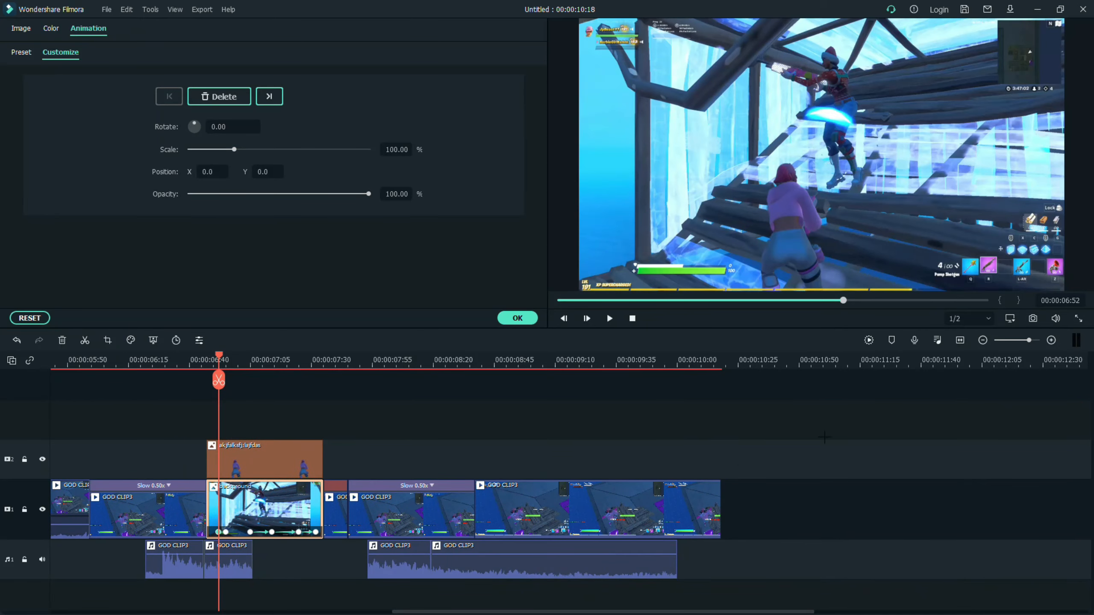
{"action": "left_click_drag", "start_coordinate": [218, 533], "coordinate": [284, 532]}
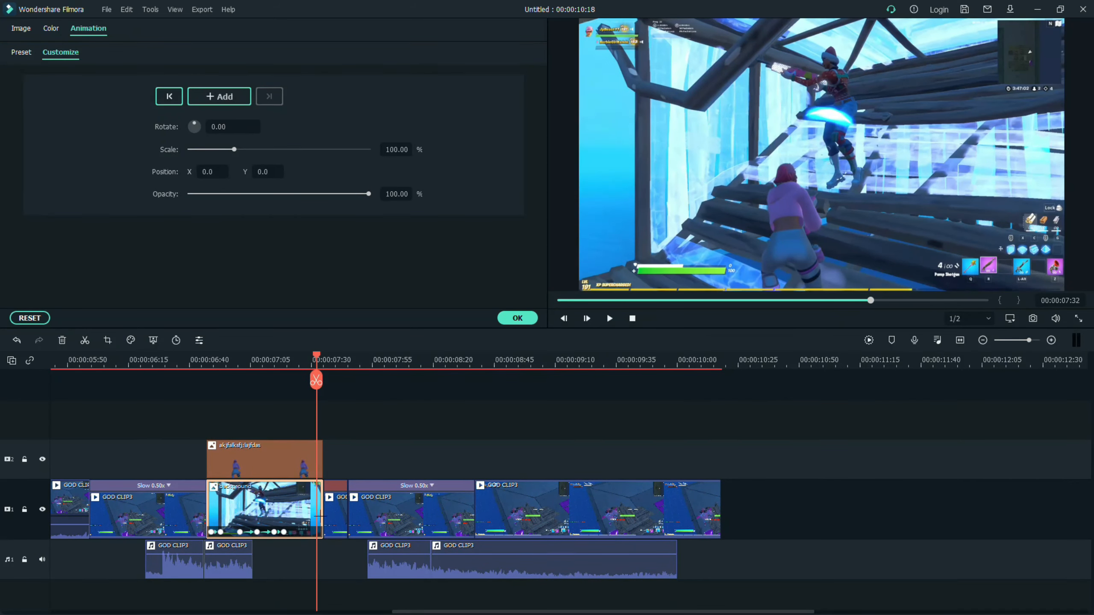
Step: Shorten the cutout and background clips together to end at about 00:00:07:21, and shift the background's middle keyframes slightly earlier
{"action": "left_click", "coordinate": [318, 470], "text": "ctrl"}
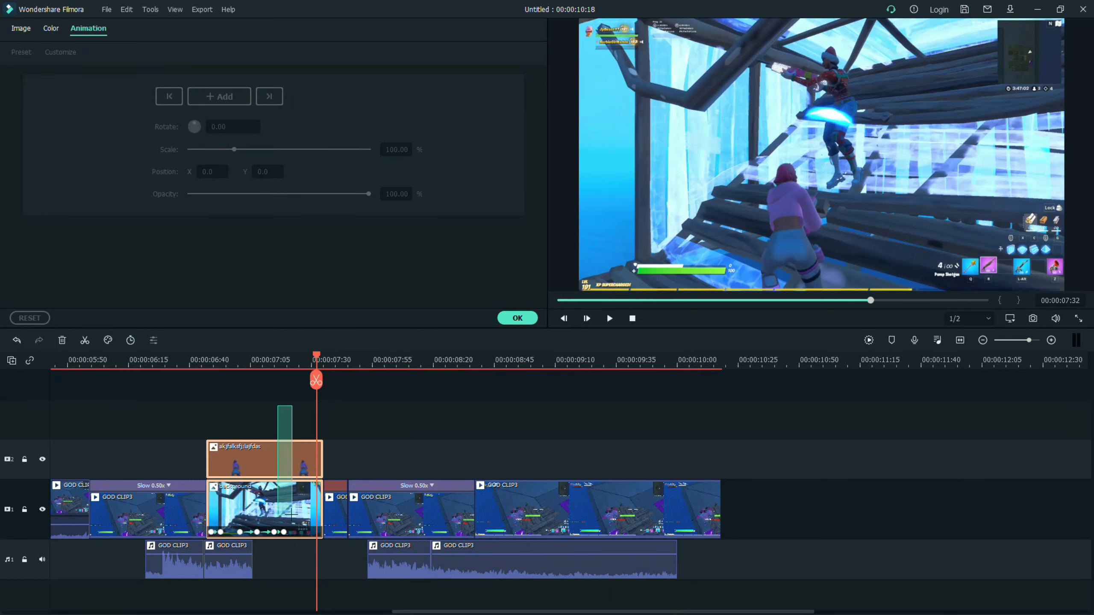
{"action": "left_click_drag", "start_coordinate": [323, 468], "coordinate": [291, 468]}
{"action": "left_click_drag", "start_coordinate": [316, 380], "coordinate": [144, 381]}
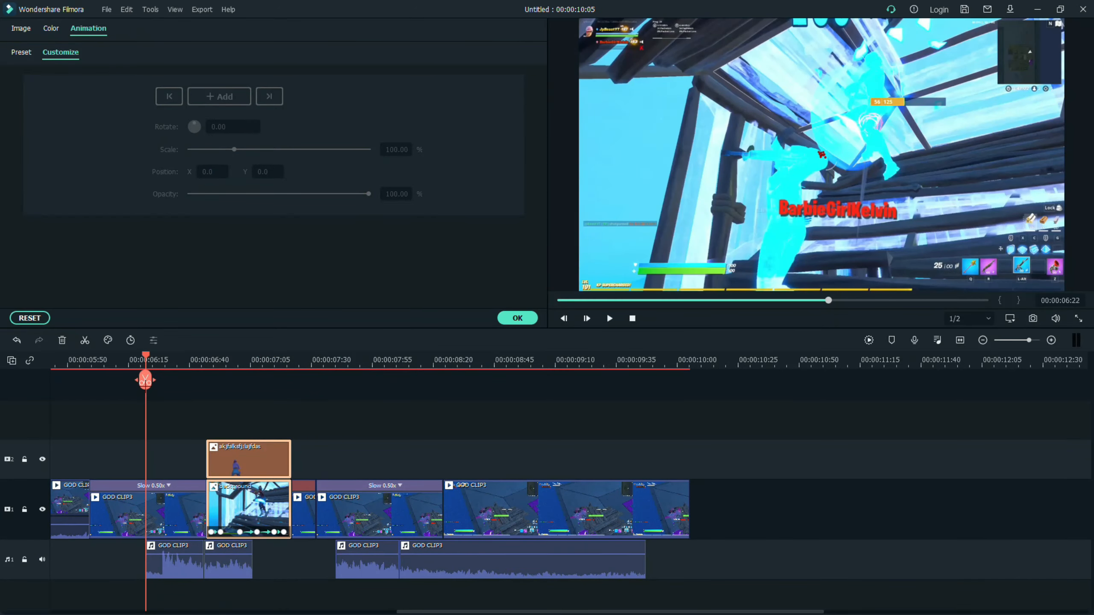
{"action": "key", "text": "space"}
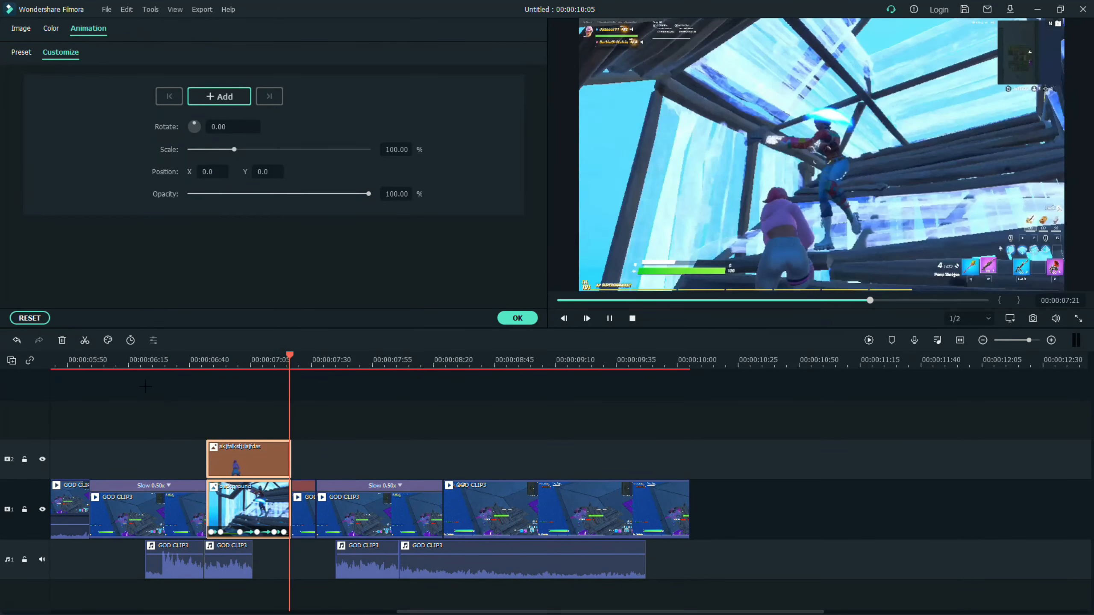
{"action": "key", "text": "space"}
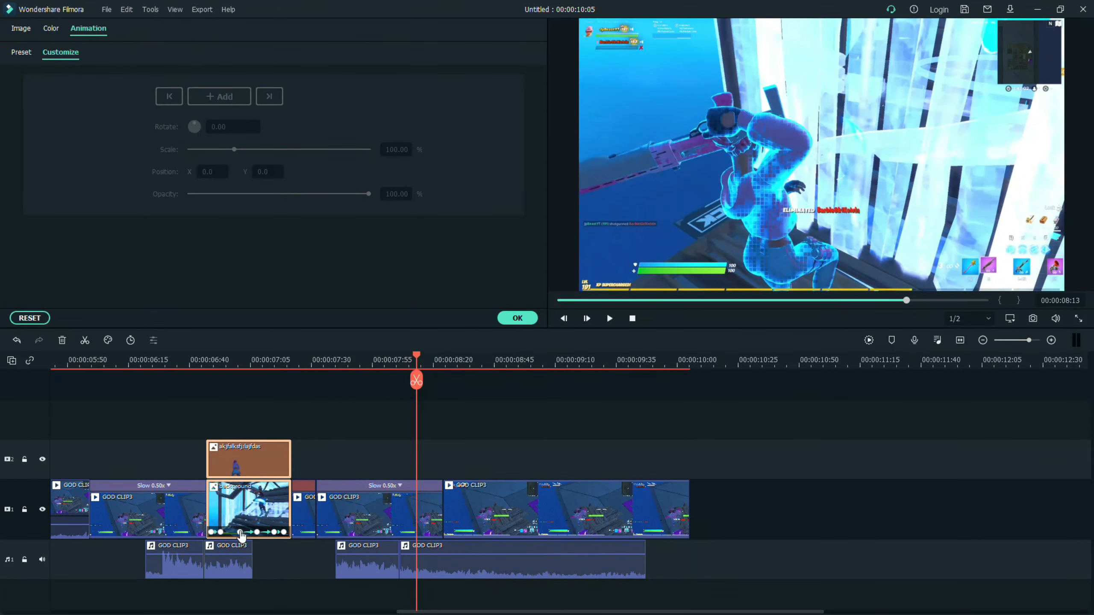
{"action": "left_click", "coordinate": [247, 532]}
{"action": "left_click", "coordinate": [274, 533]}
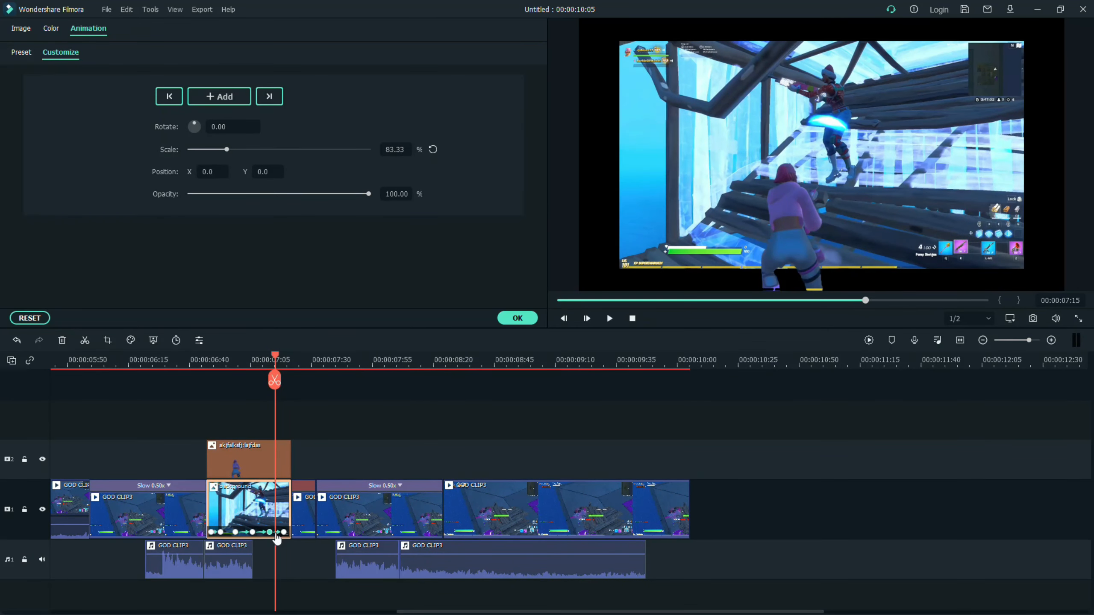
Step: Add the Warp Zoom 3 transition at the start of the background image and shorten it to a brief burst
{"action": "left_click_drag", "start_coordinate": [275, 361], "coordinate": [201, 361]}
{"action": "left_click", "coordinate": [515, 319]}
{"action": "left_click", "coordinate": [180, 31]}
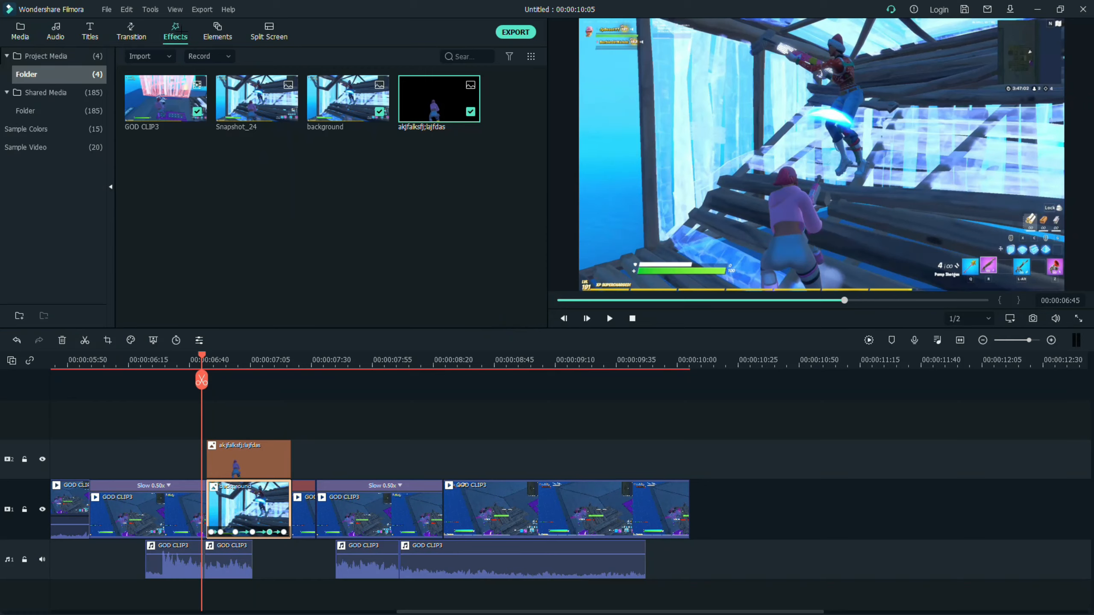
{"action": "left_click", "coordinate": [132, 32]}
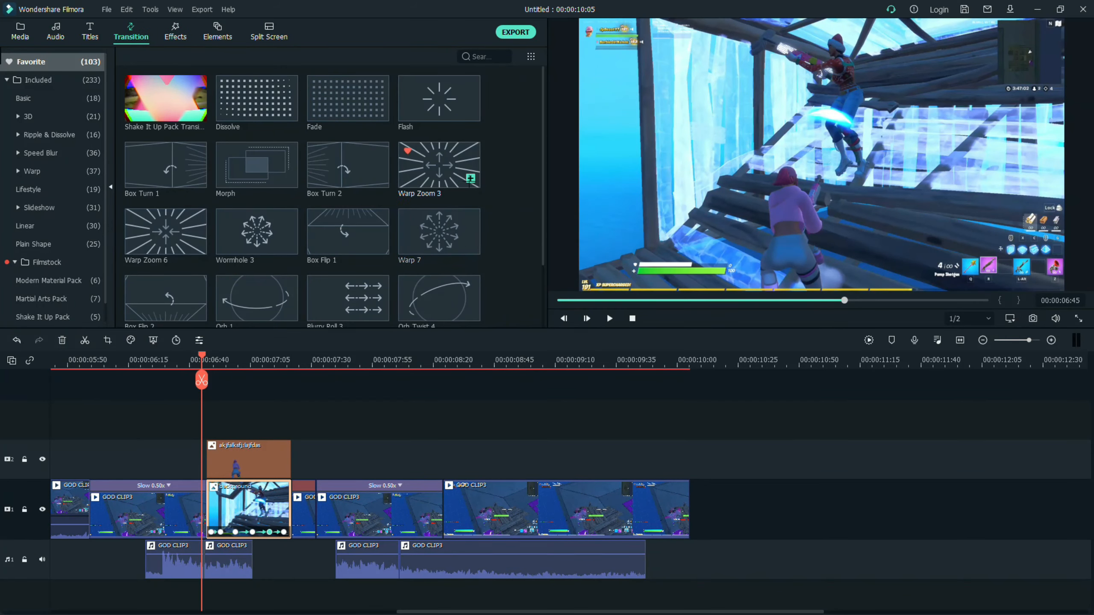
{"action": "left_click", "coordinate": [470, 179]}
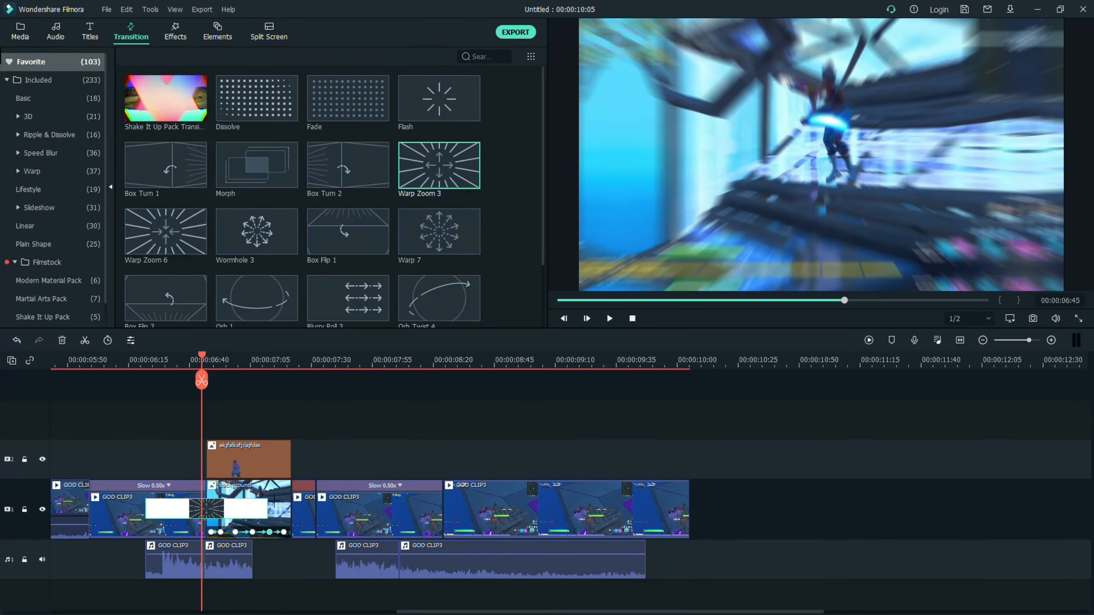
{"action": "left_click_drag", "start_coordinate": [267, 504], "coordinate": [216, 505]}
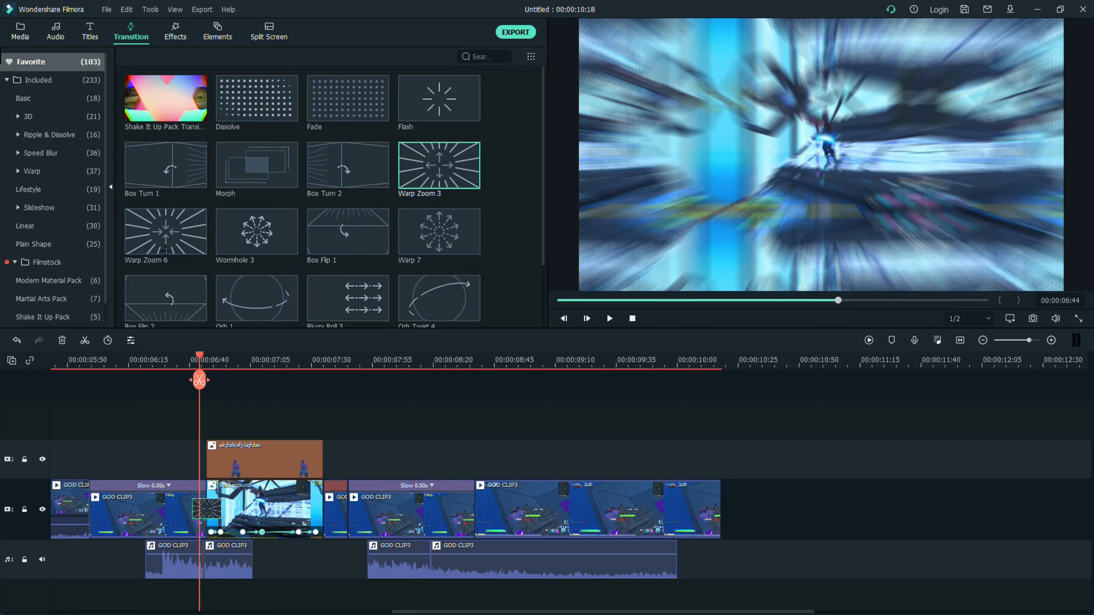
Step: Add the Warp Zoom 6 transition at the end of the background image and play back both transitions
{"action": "left_click", "coordinate": [155, 230]}
{"action": "left_click_drag", "start_coordinate": [166, 232], "coordinate": [303, 515]}
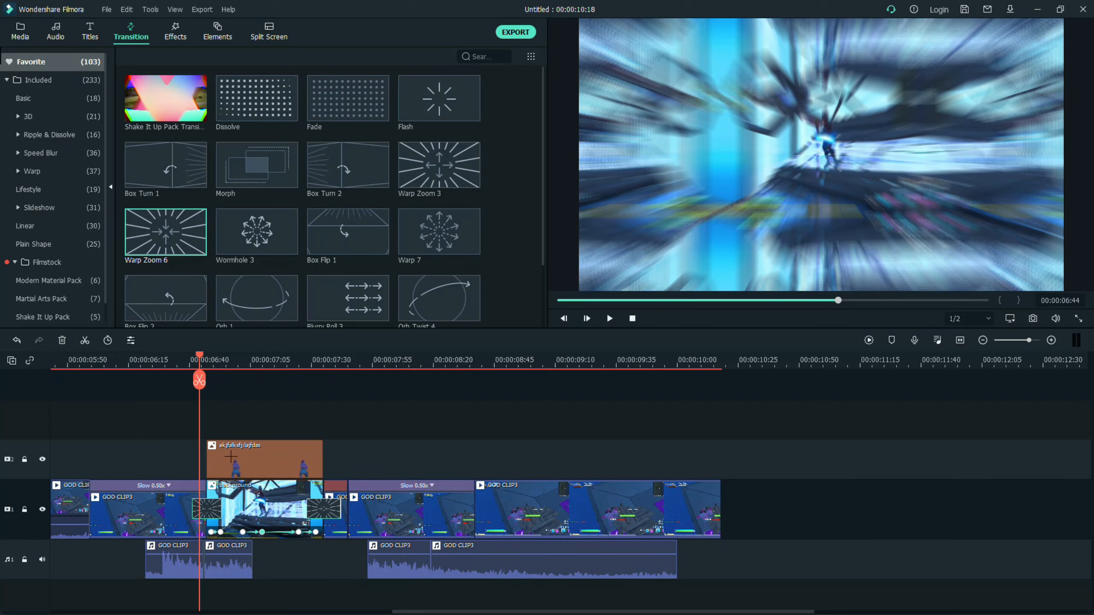
{"action": "left_click_drag", "start_coordinate": [245, 362], "coordinate": [253, 364]}
{"action": "left_click", "coordinate": [192, 361]}
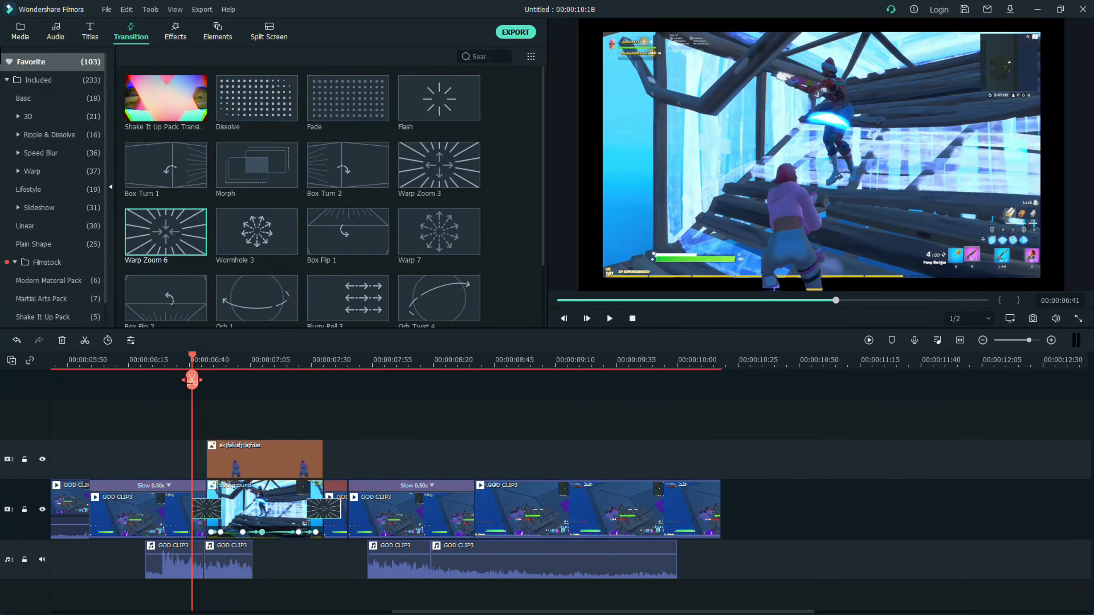
{"action": "key", "text": "space"}
{"action": "key", "text": "space"}
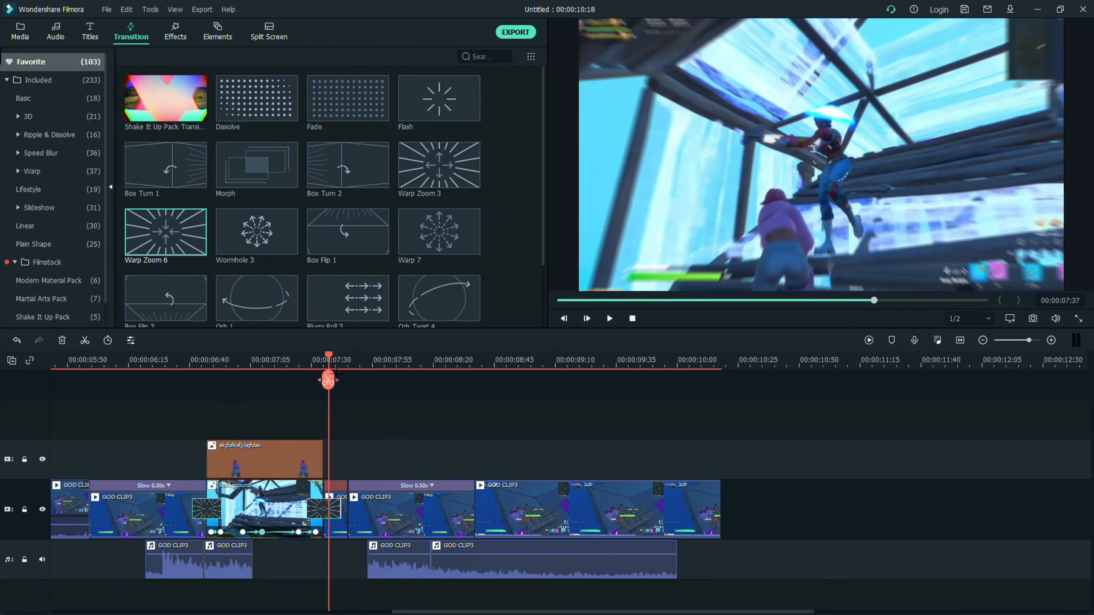
Step: Keyframe the character cutout at its start, 00:00:06:47, moved off the frame's left edge to position X -403.4, Y -58.1
{"action": "left_click_drag", "start_coordinate": [328, 380], "coordinate": [238, 380]}
{"action": "double_click", "coordinate": [275, 455]}
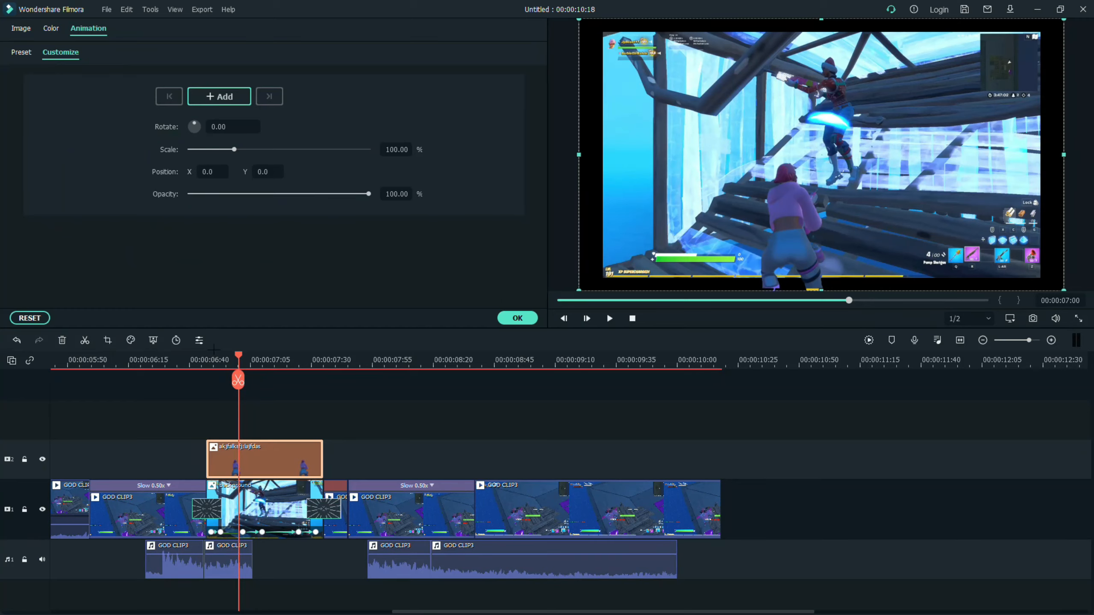
{"action": "left_click_drag", "start_coordinate": [238, 380], "coordinate": [207, 380]}
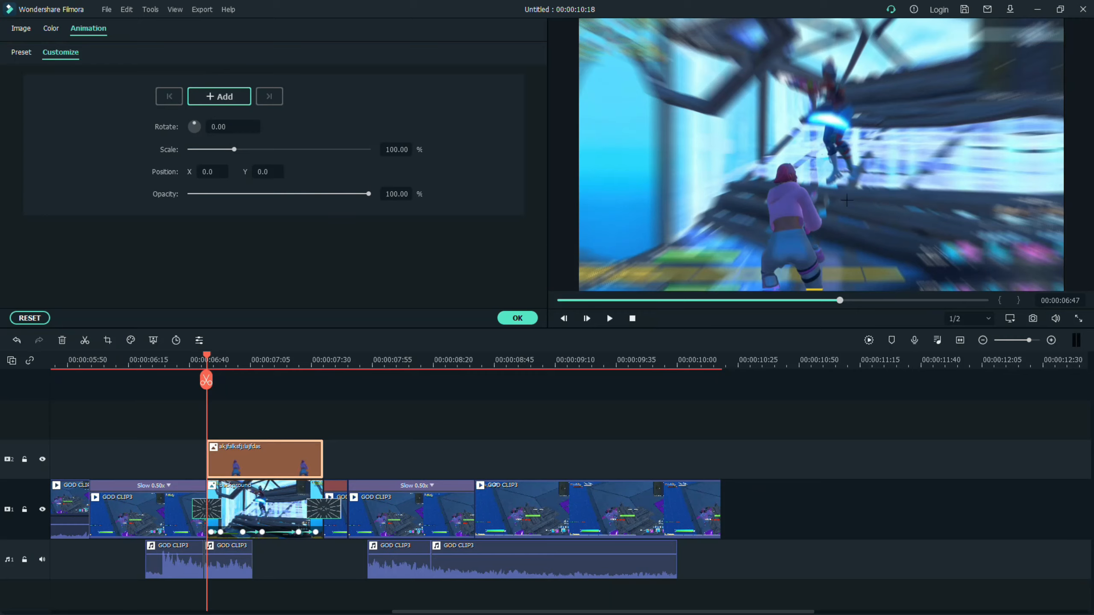
{"action": "left_click_drag", "start_coordinate": [766, 217], "coordinate": [554, 252]}
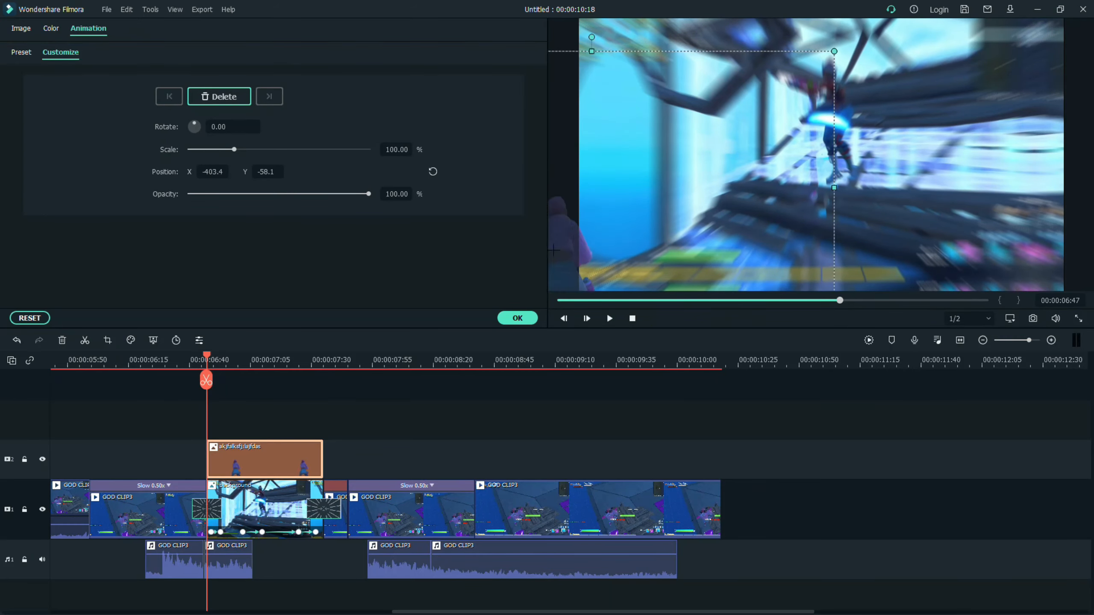
Step: Add a second cutout keyframe with the position reset to 0, 0, and shift it to about 00:00:07:08
{"action": "left_click_drag", "start_coordinate": [208, 354], "coordinate": [241, 356]}
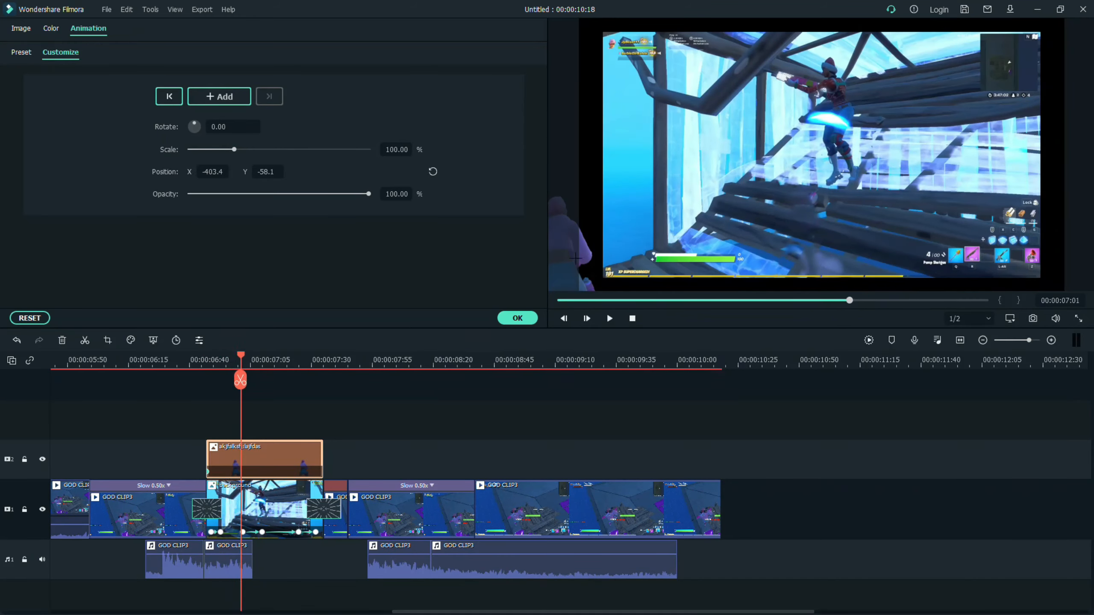
{"action": "left_click", "coordinate": [433, 171]}
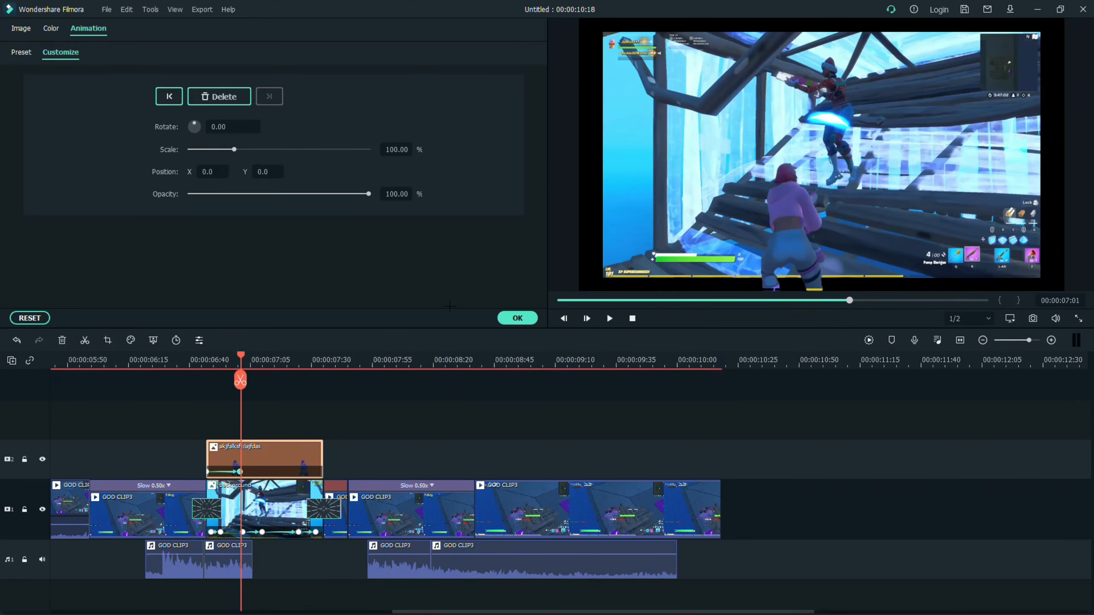
{"action": "left_click_drag", "start_coordinate": [241, 355], "coordinate": [299, 356]}
{"action": "left_click", "coordinate": [240, 356]}
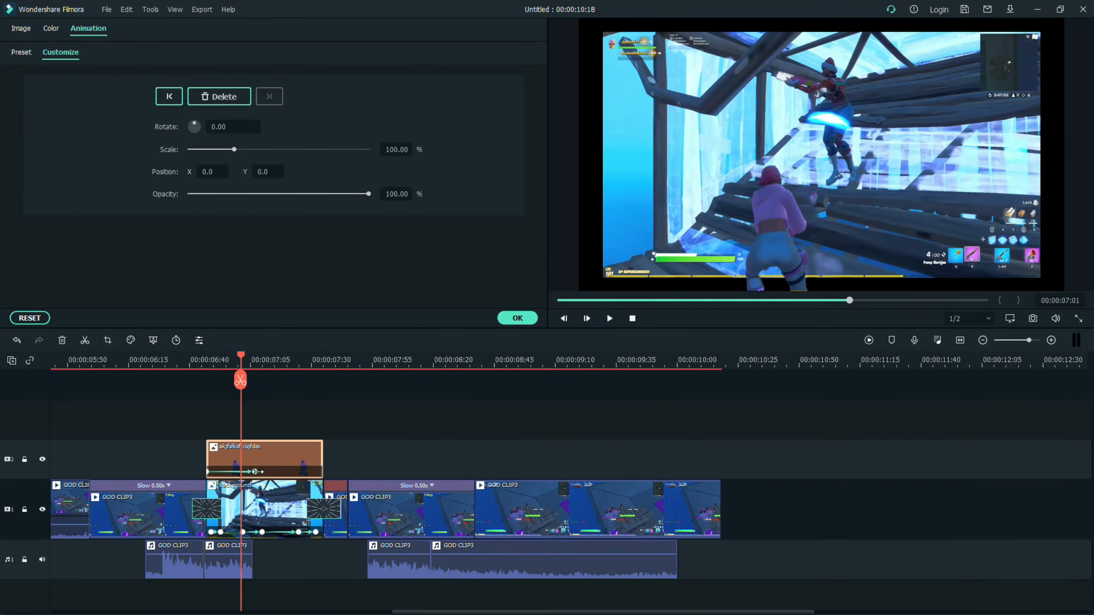
{"action": "left_click_drag", "start_coordinate": [240, 380], "coordinate": [333, 405]}
{"action": "left_click", "coordinate": [254, 471]}
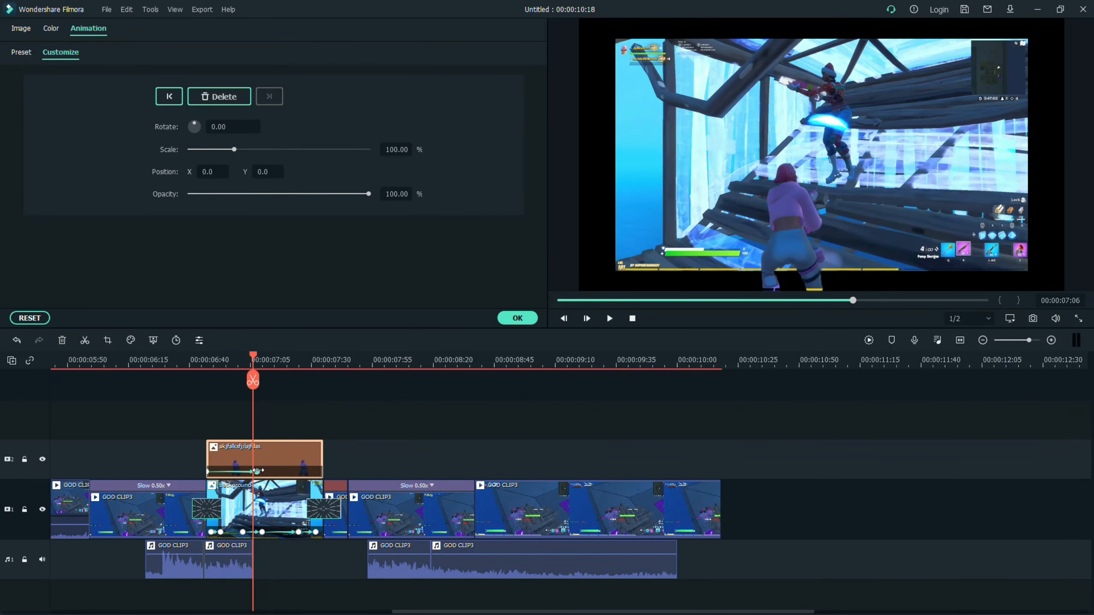
Step: Set the cutout's first keyframe to 85% scale and a rotation of -5
{"action": "left_click", "coordinate": [169, 96]}
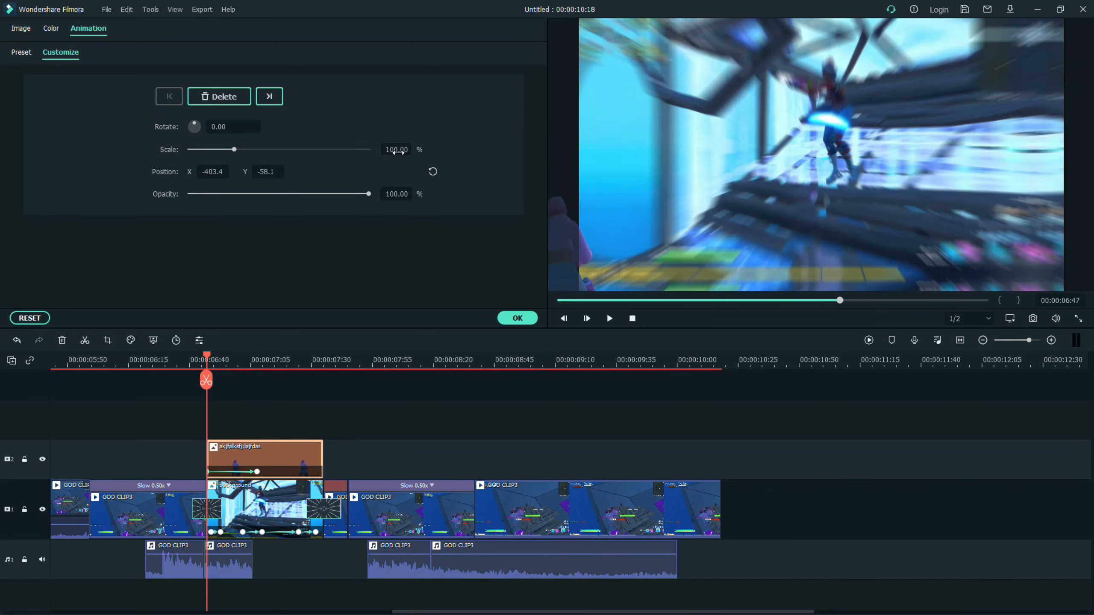
{"action": "left_click", "coordinate": [397, 150]}
{"action": "type", "text": "85"}
{"action": "key", "text": "Return"}
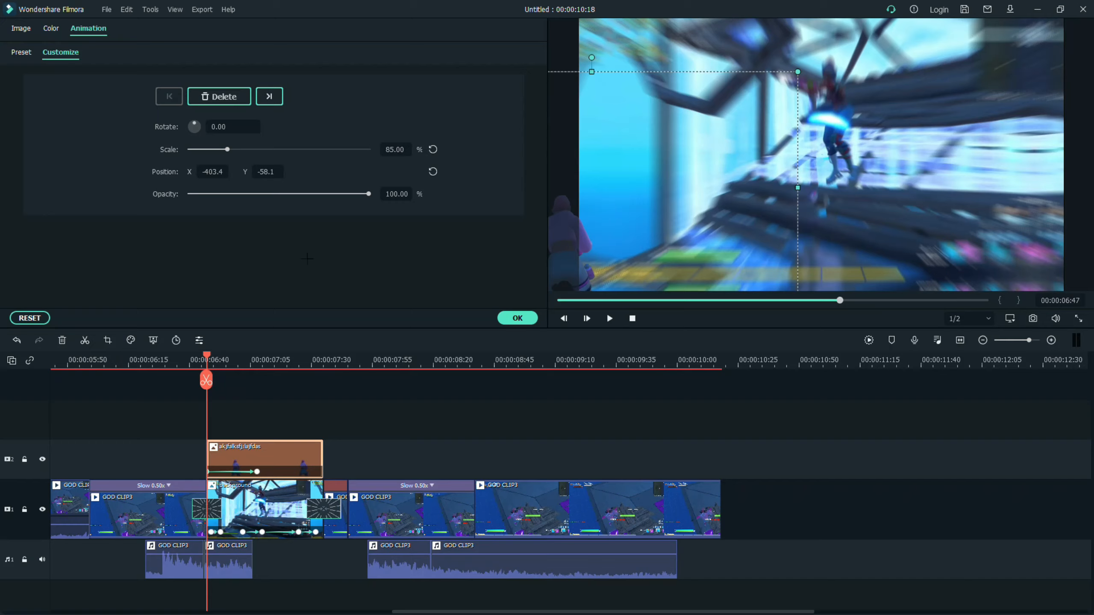
{"action": "left_click", "coordinate": [237, 127]}
{"action": "type", "text": "-5"}
{"action": "key", "text": "Return"}
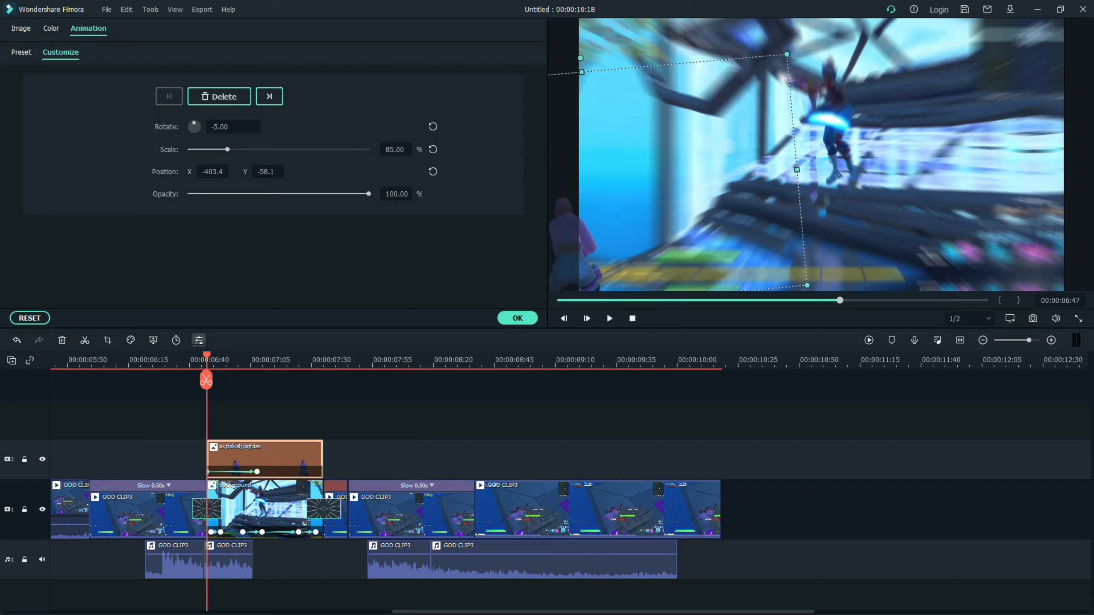
Step: Add a cutout keyframe at 00:00:06:57 with its rotation set to 5
{"action": "left_click", "coordinate": [231, 358]}
{"action": "left_click", "coordinate": [240, 126]}
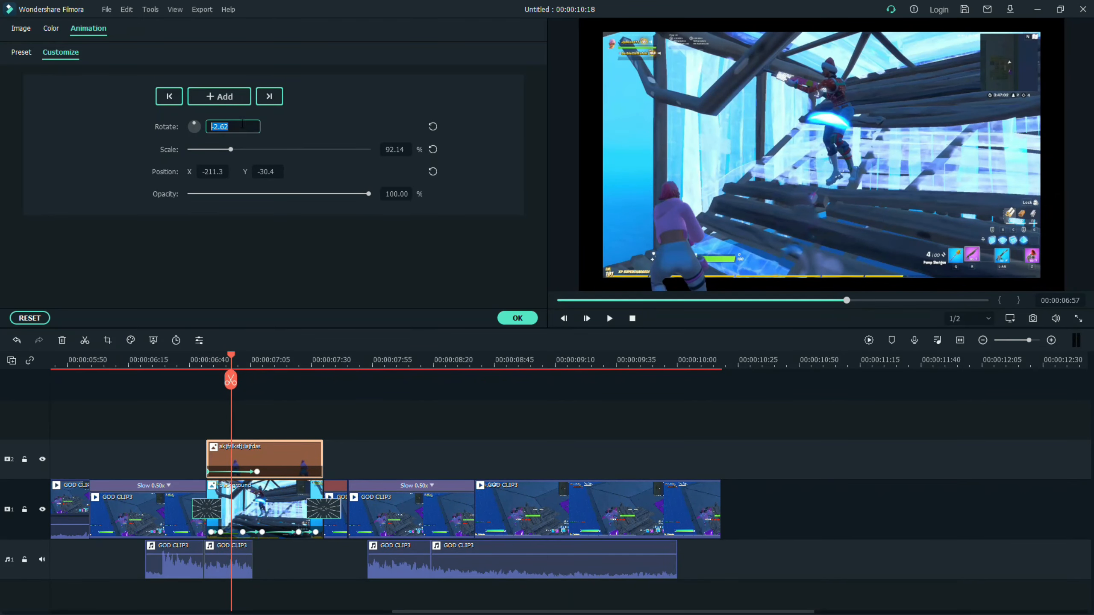
{"action": "type", "text": "5"}
{"action": "key", "text": "Return"}
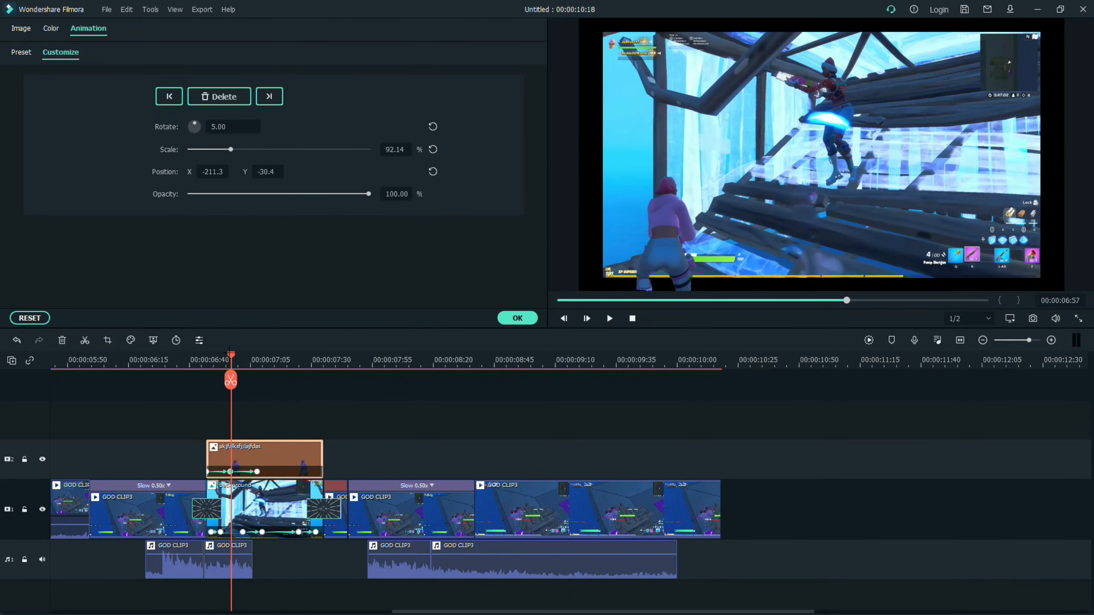
Step: Play back the cutout's slide-in animation from just before it starts
{"action": "left_click", "coordinate": [190, 360]}
{"action": "key", "text": "space"}
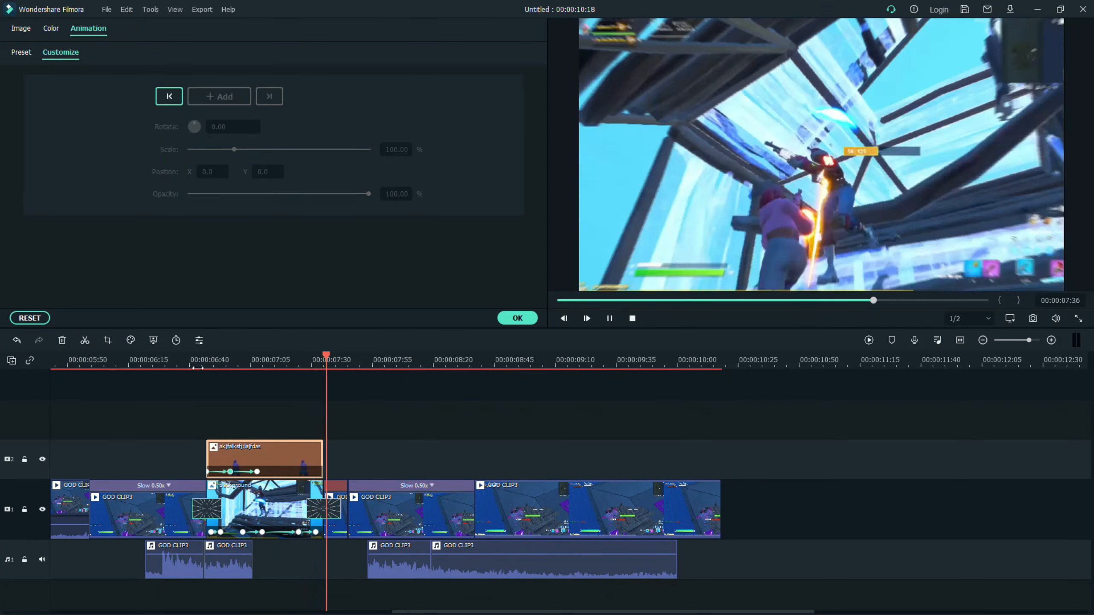
{"action": "left_click", "coordinate": [257, 364]}
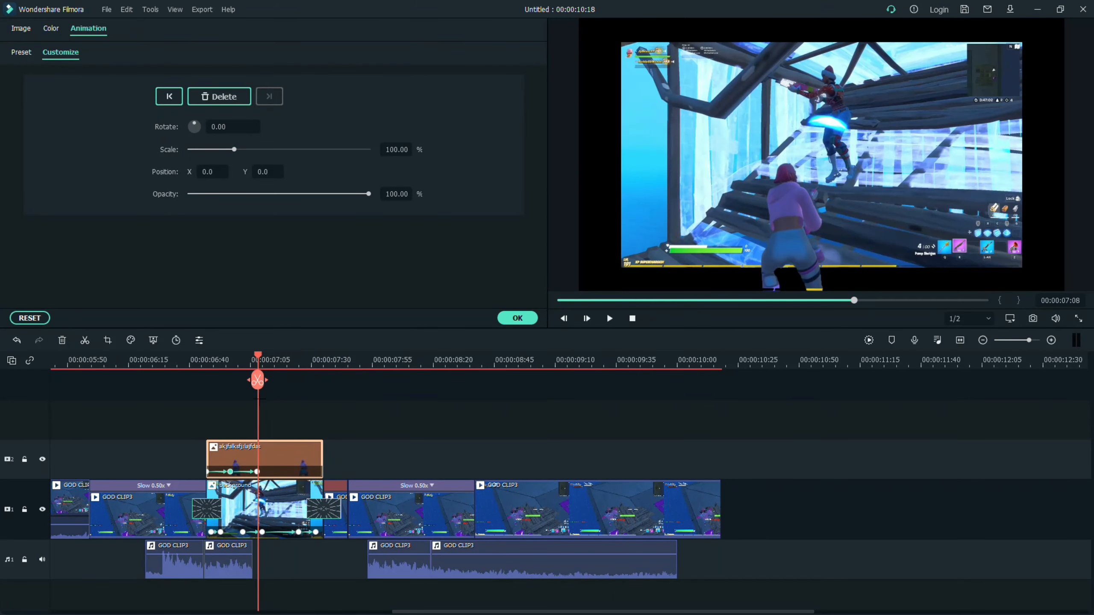
Step: Close the animation settings, apply the Mild effect to the cutout clip and preview it from the opening transition
{"action": "left_click", "coordinate": [517, 318]}
{"action": "left_click", "coordinate": [175, 32]}
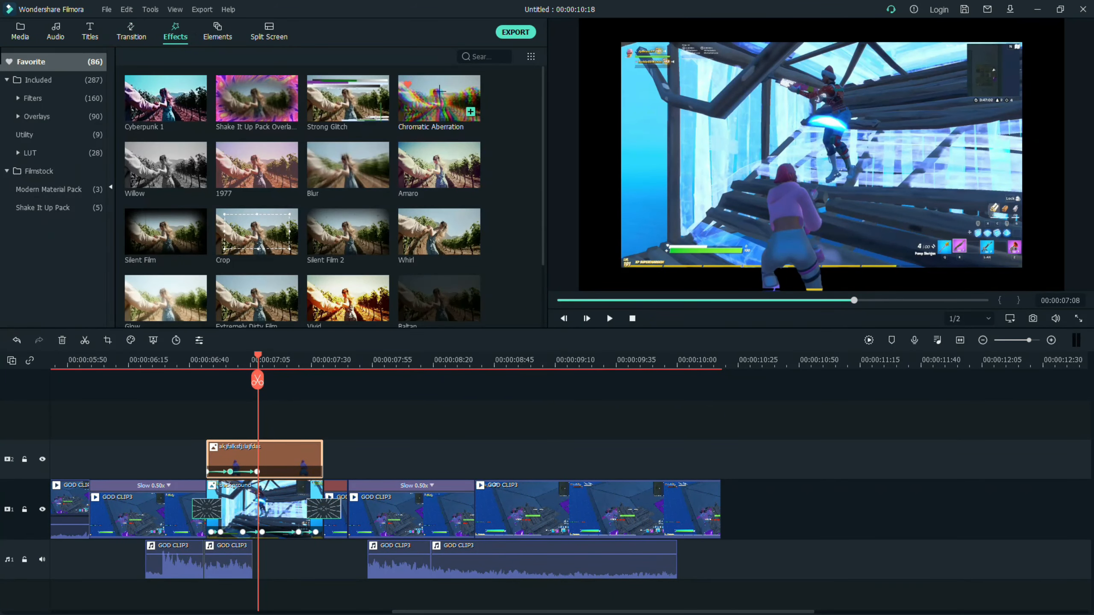
{"action": "left_click", "coordinate": [482, 57]}
{"action": "type", "text": "mild"}
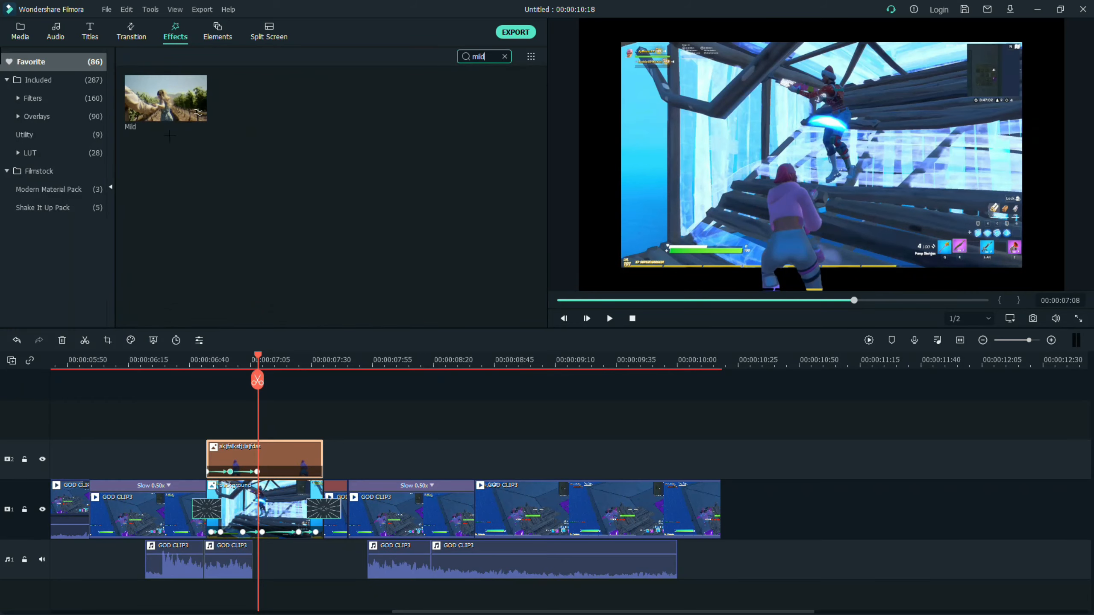
{"action": "left_click_drag", "start_coordinate": [166, 100], "coordinate": [242, 452]}
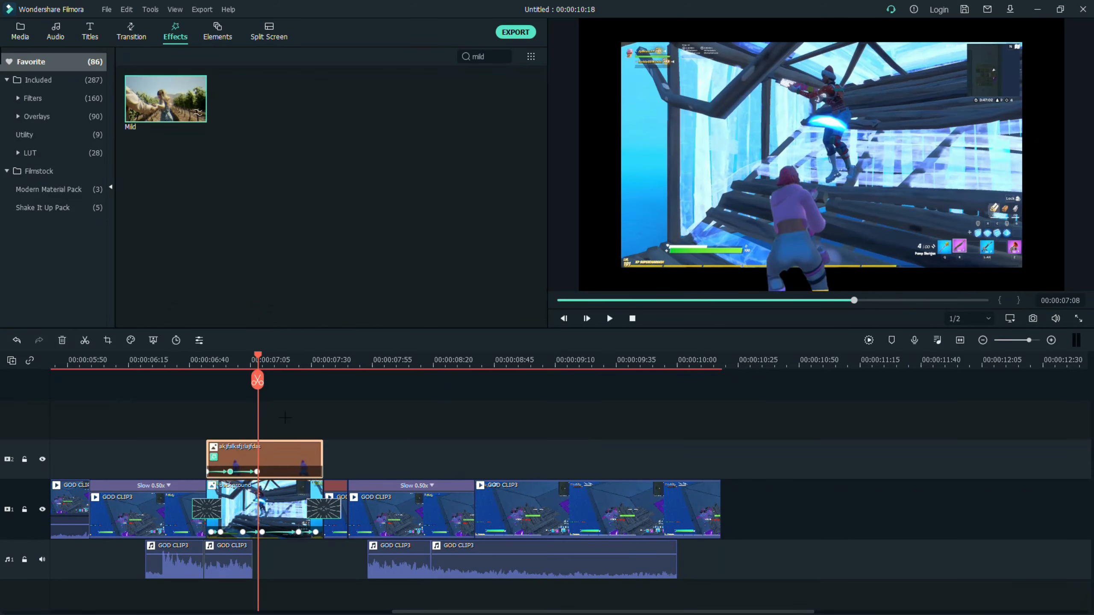
{"action": "left_click_drag", "start_coordinate": [257, 380], "coordinate": [204, 365]}
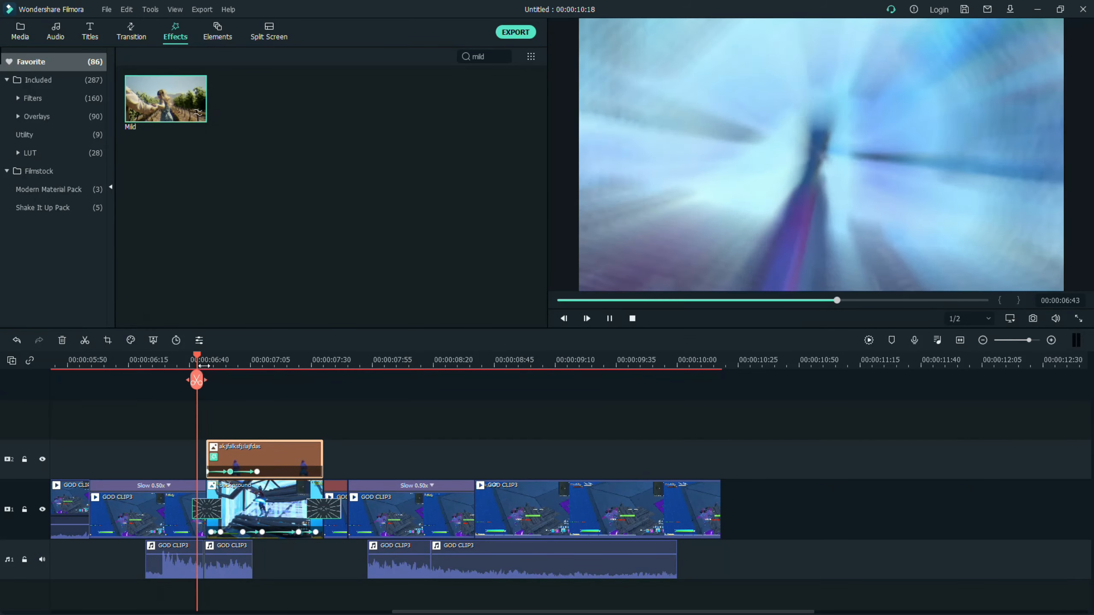
Step: Stop playback, open the cutout's video effect settings and set the Mild effect's Frequency to 2.20
{"action": "key", "text": "space"}
{"action": "double_click", "coordinate": [282, 459]}
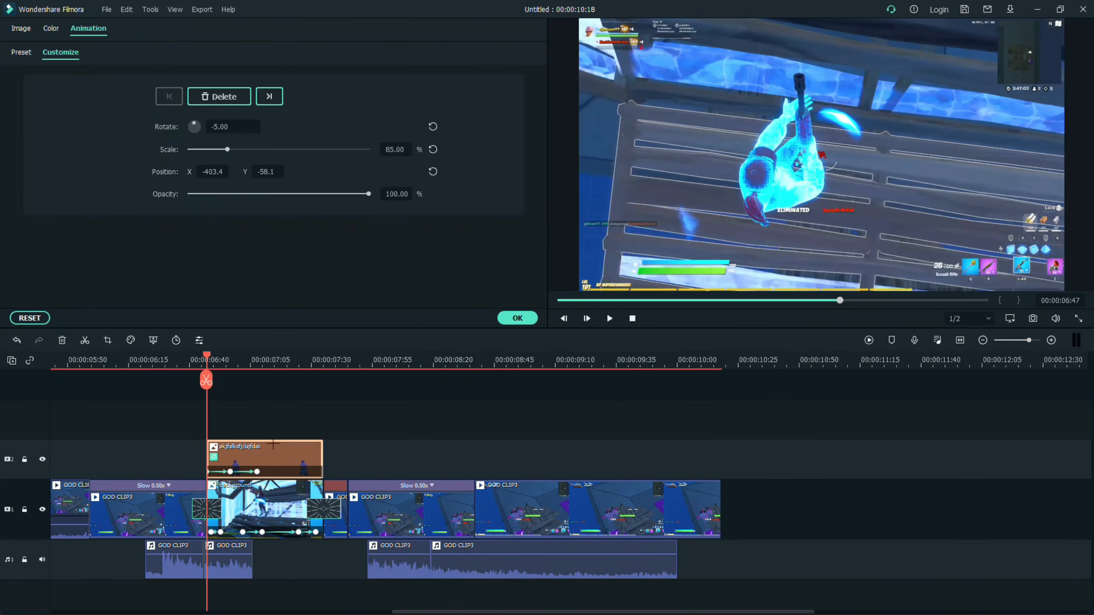
{"action": "left_click", "coordinate": [18, 26]}
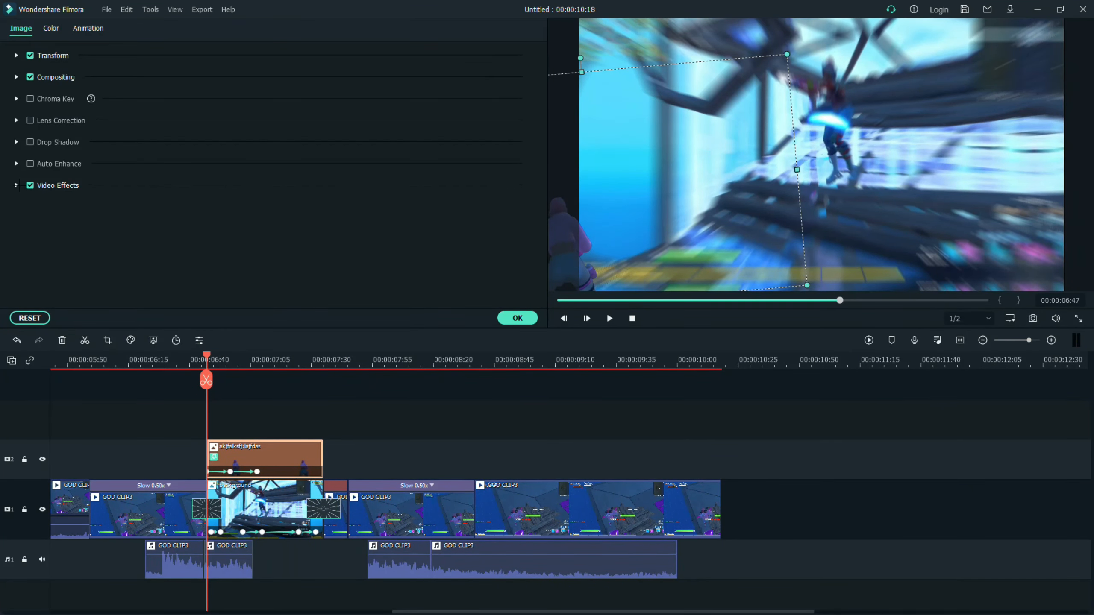
{"action": "left_click", "coordinate": [16, 185]}
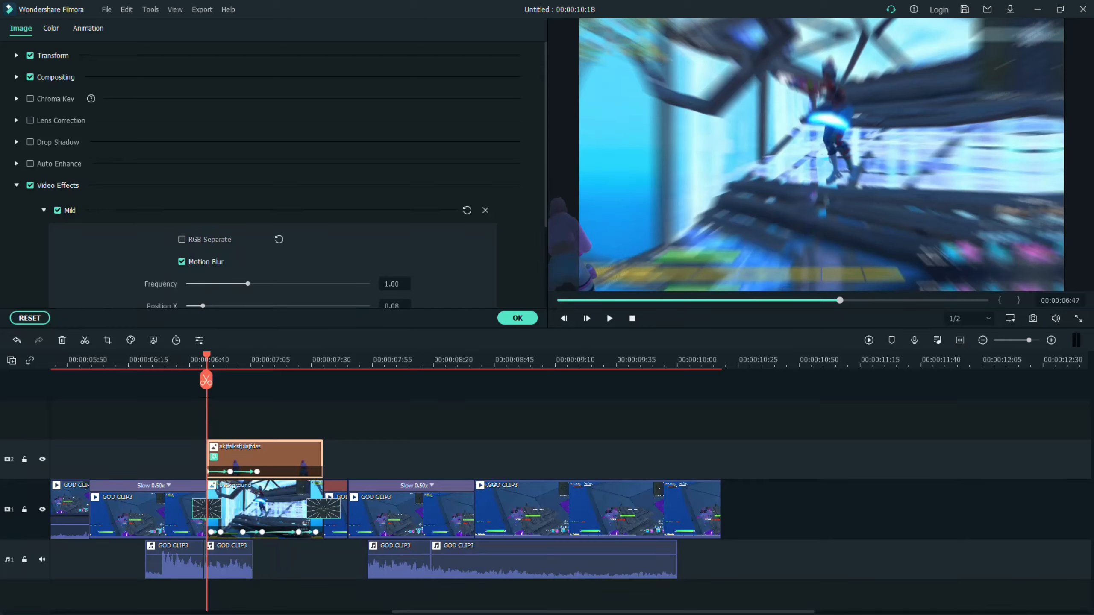
{"action": "left_click_drag", "start_coordinate": [206, 380], "coordinate": [245, 380]}
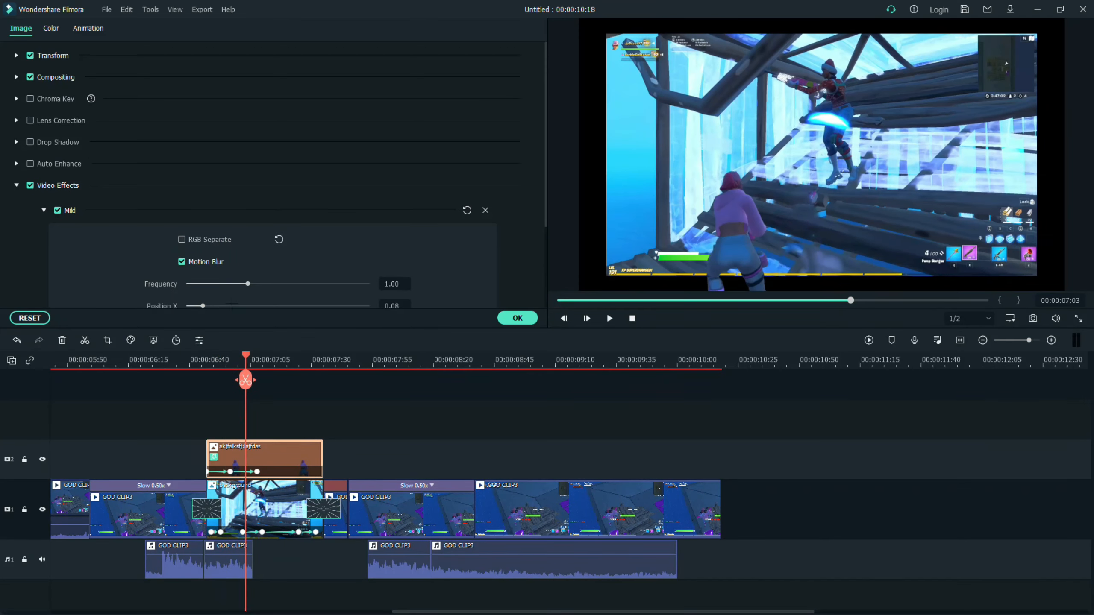
{"action": "scroll", "coordinate": [232, 304], "scroll_direction": "down", "scroll_amount": 3}
{"action": "left_click", "coordinate": [320, 168]}
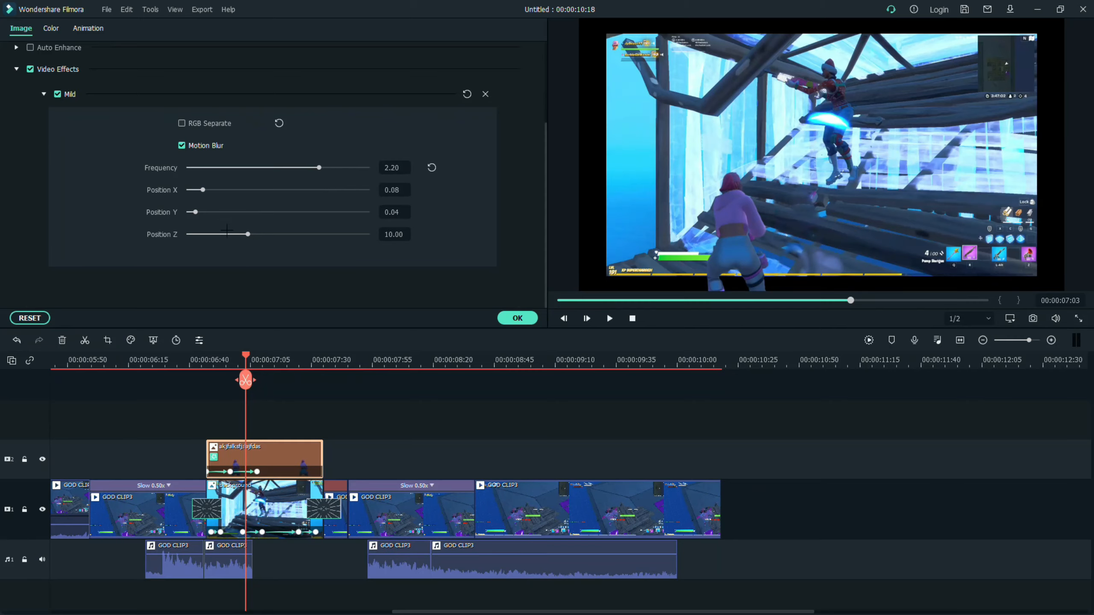
Step: Set the Mild effect's Position X to 0.14 and Position Z to 1.34 on the cutout
{"action": "left_click", "coordinate": [195, 190]}
{"action": "left_click", "coordinate": [197, 235]}
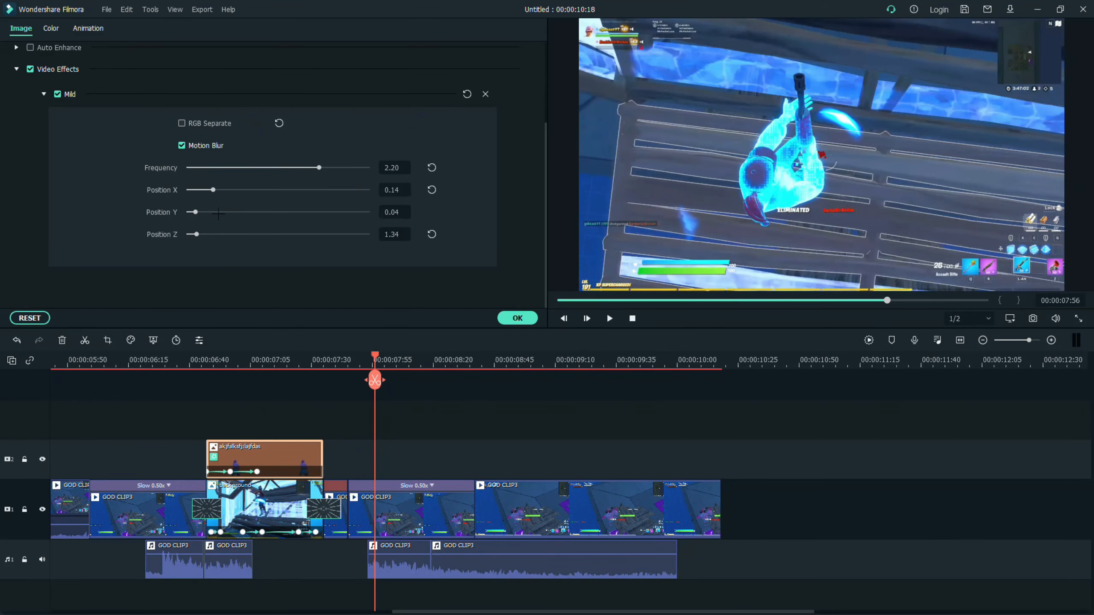
Step: Copy the cutout clip and place the playhead in the empty area past the last gameplay clip
{"action": "left_click", "coordinate": [235, 361]}
{"action": "right_click", "coordinate": [292, 455]}
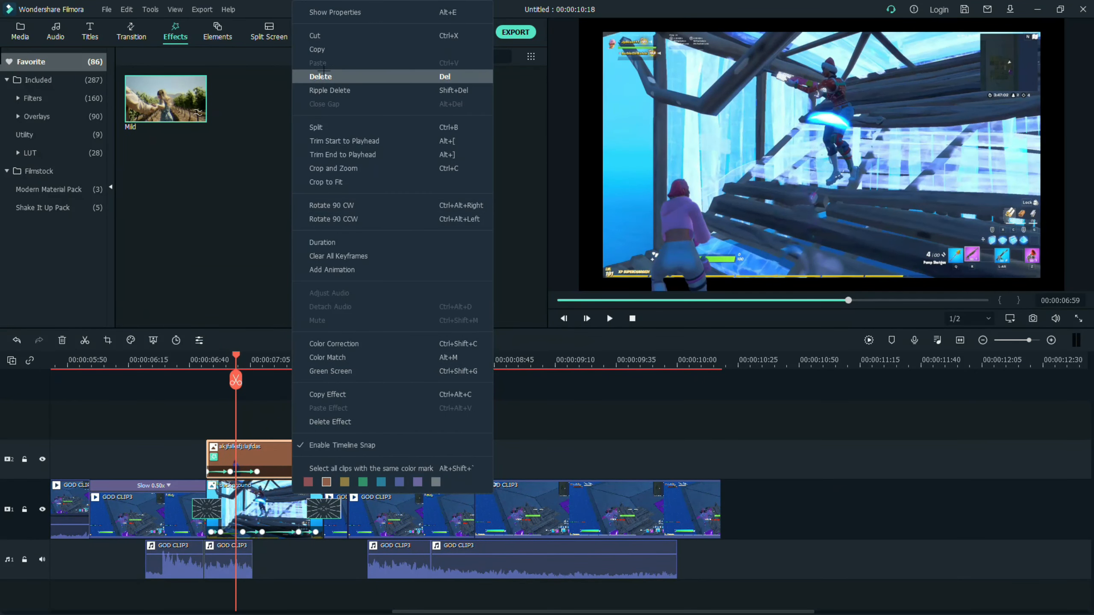
{"action": "left_click", "coordinate": [253, 340]}
{"action": "left_click_drag", "start_coordinate": [235, 360], "coordinate": [745, 380]}
{"action": "key", "text": "ctrl+v"}
{"action": "key", "text": "ctrl+v"}
{"action": "key", "text": "ctrl+z"}
{"action": "key", "text": "ctrl+z"}
Step: Paste seven copies of the cutout clip one after another beyond the last gameplay clip
{"action": "key", "text": "ctrl+v"}
{"action": "key", "text": "ctrl+v"}
{"action": "key", "text": "ctrl+v"}
{"action": "key", "text": "ctrl+v"}
{"action": "key", "text": "ctrl+v"}
{"action": "key", "text": "ctrl+v"}
{"action": "key", "text": "ctrl+v"}
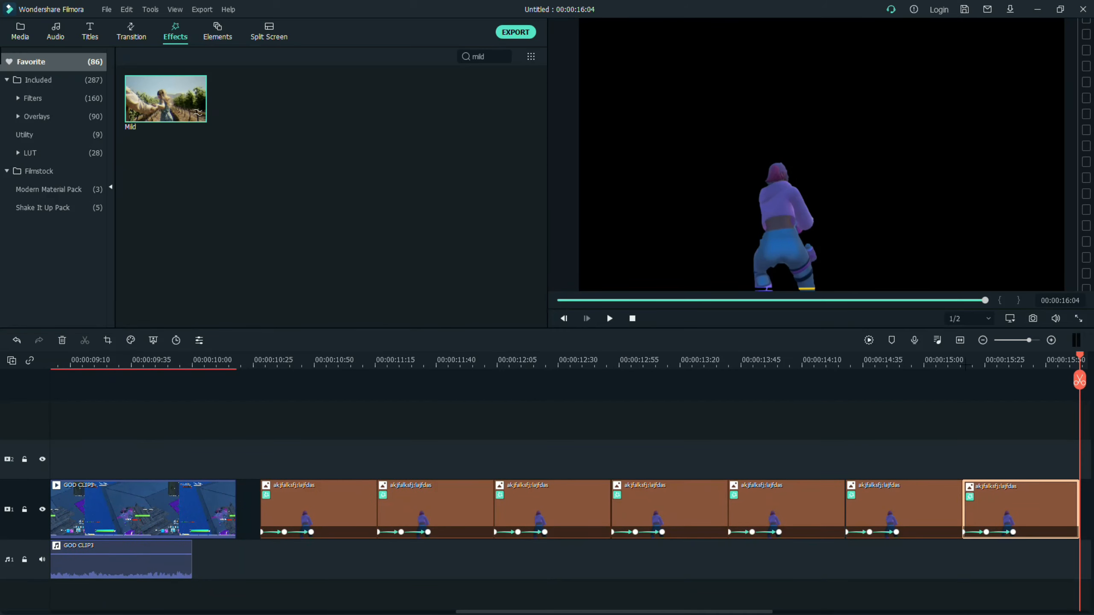
Step: Stack the seven pasted copies on separate tracks 3 to 9 above the original cutout, in line with its start
{"action": "scroll", "coordinate": [571, 487], "scroll_direction": "down", "scroll_amount": 6}
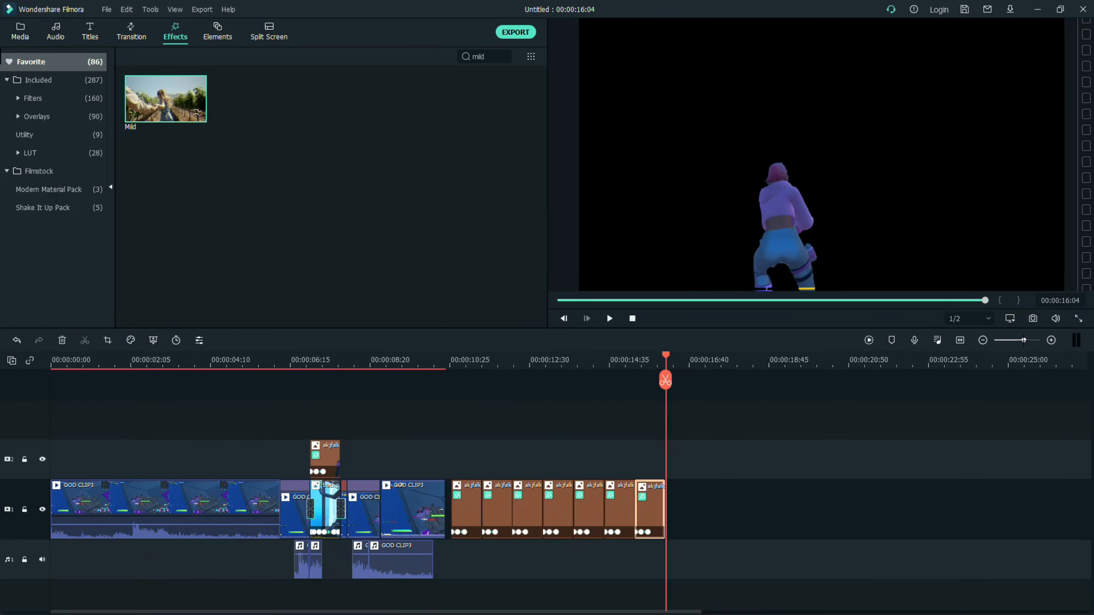
{"action": "left_click_drag", "start_coordinate": [376, 428], "coordinate": [328, 416]}
{"action": "left_click_drag", "start_coordinate": [559, 593], "coordinate": [324, 378]}
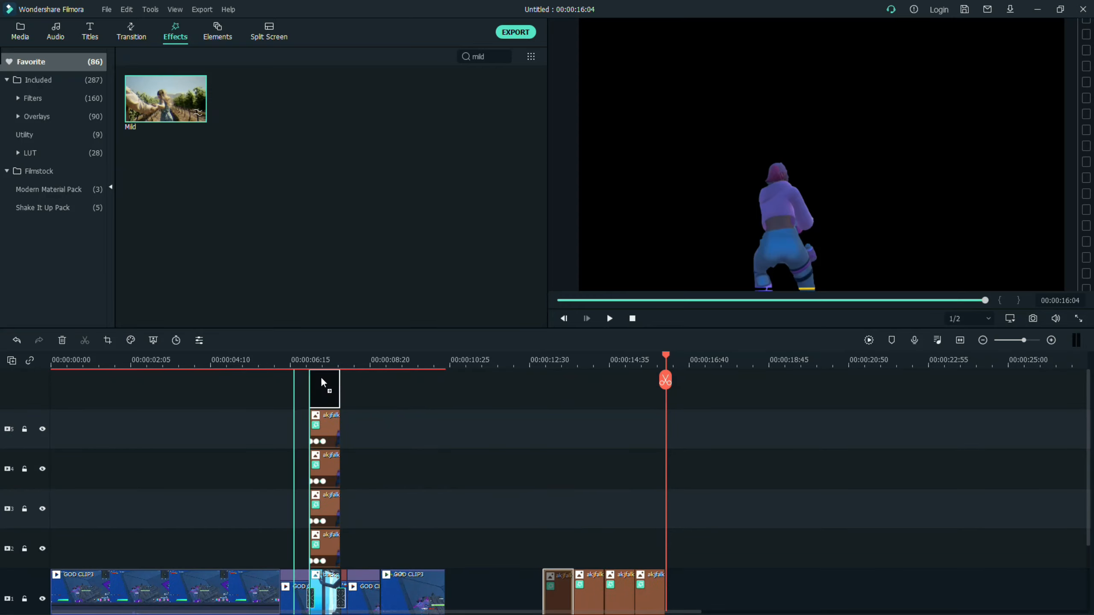
{"action": "left_click_drag", "start_coordinate": [596, 579], "coordinate": [324, 382]}
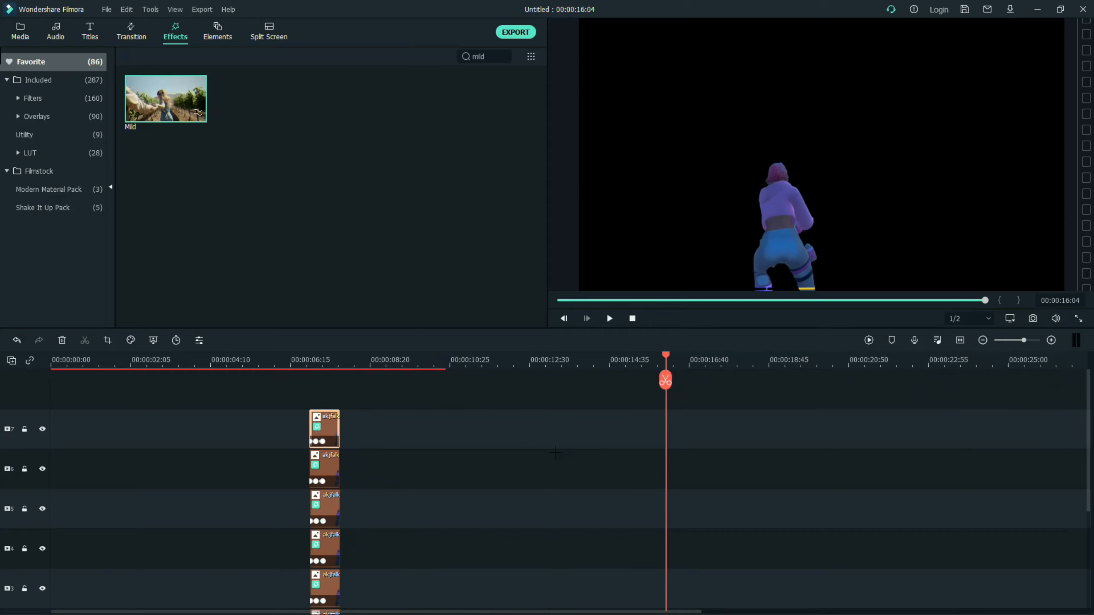
{"action": "left_click_drag", "start_coordinate": [620, 595], "coordinate": [323, 384]}
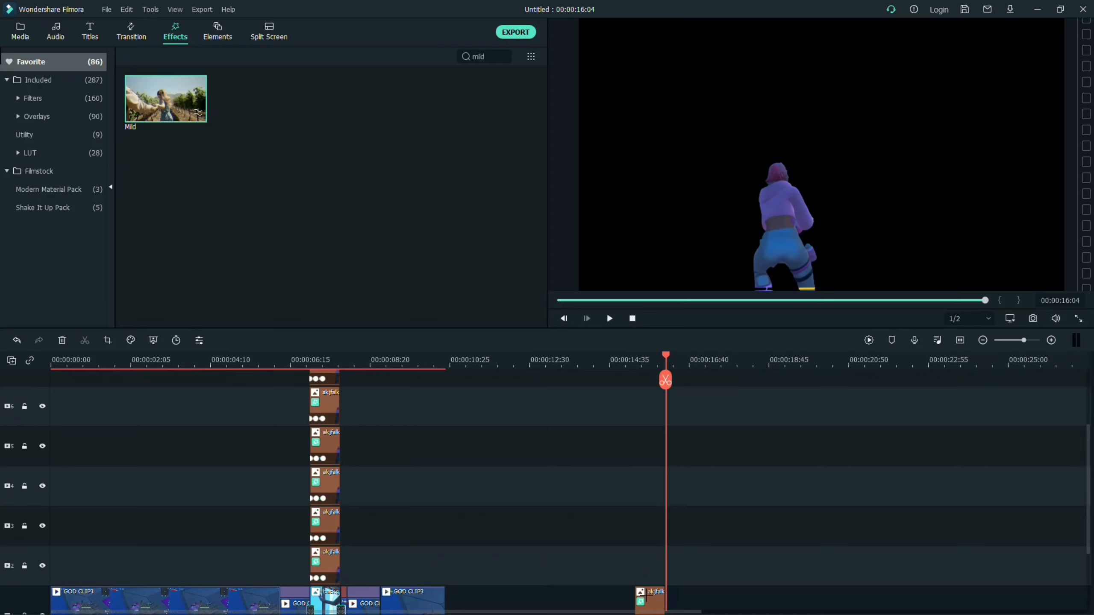
{"action": "left_click_drag", "start_coordinate": [642, 601], "coordinate": [321, 389]}
Step: Align the misplaced cutout copy on track 6 with the start of the copies below it
{"action": "left_click_drag", "start_coordinate": [722, 301], "coordinate": [836, 300]}
{"action": "scroll", "coordinate": [499, 544], "scroll_direction": "down", "scroll_amount": 4}
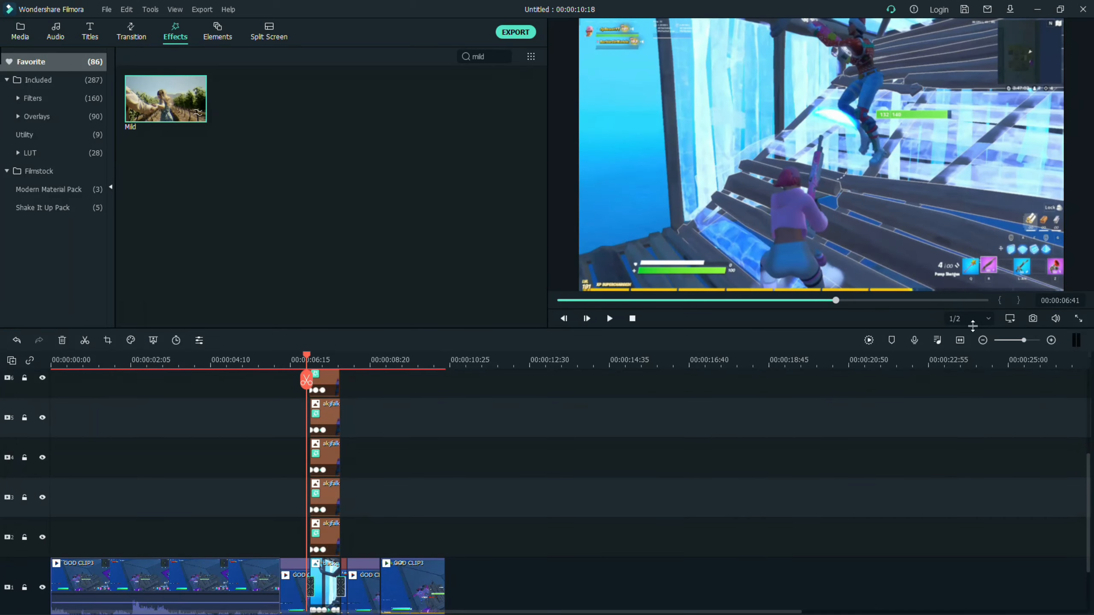
{"action": "key", "text": "ctrl+equal"}
{"action": "key", "text": "ctrl+equal"}
{"action": "key", "text": "ctrl+equal"}
{"action": "key", "text": "ctrl+equal"}
{"action": "key", "text": "ctrl+equal"}
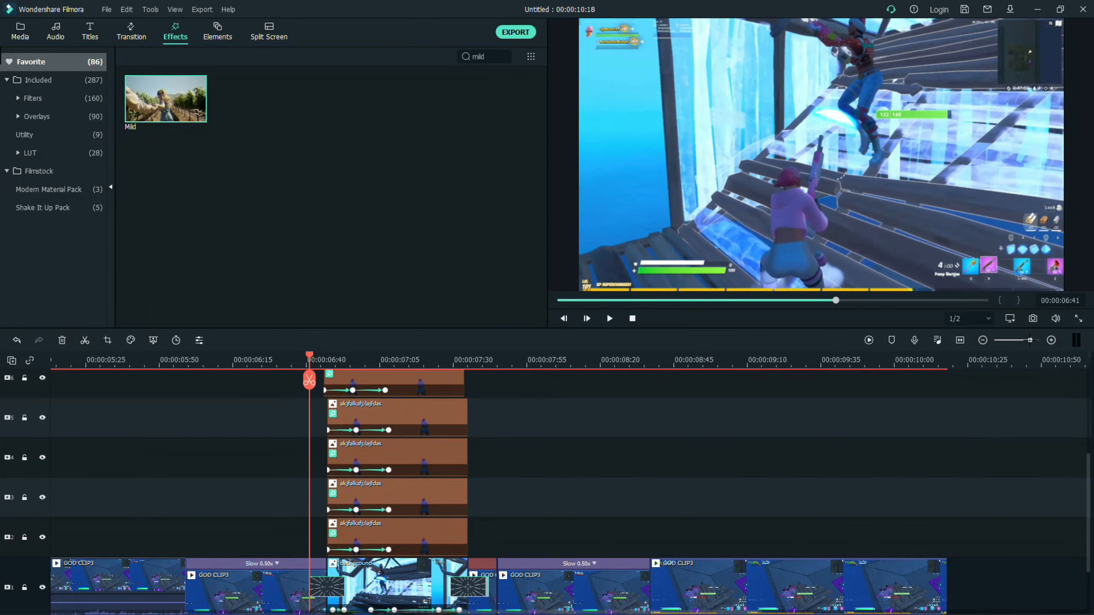
{"action": "key", "text": "ctrl+equal"}
{"action": "key", "text": "ctrl+minus"}
{"action": "key", "text": "ctrl+minus"}
{"action": "key", "text": "ctrl+minus"}
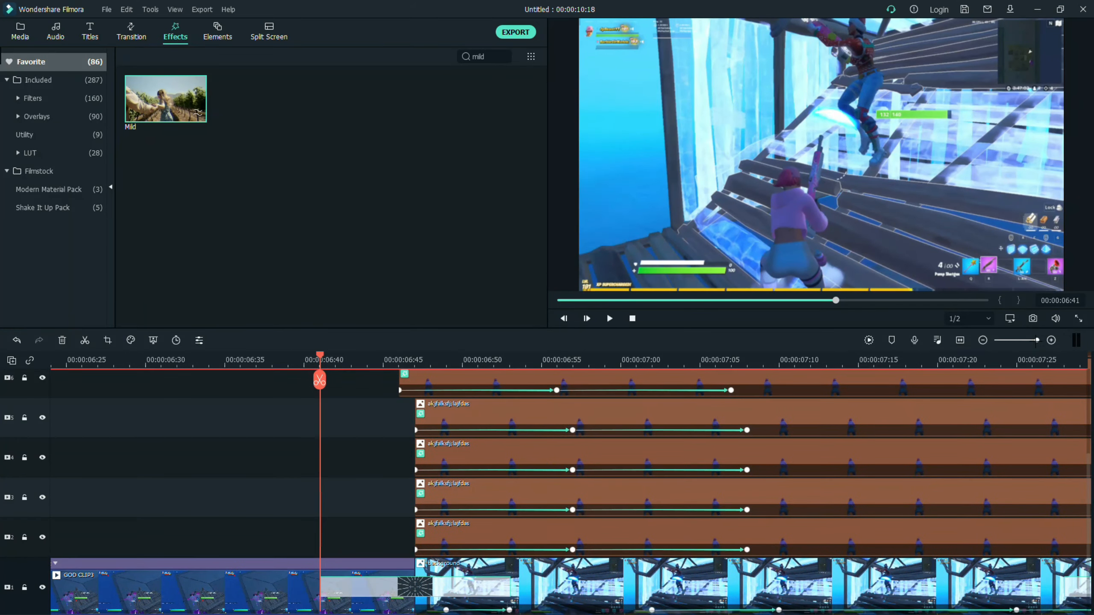
{"action": "scroll", "coordinate": [359, 473], "scroll_direction": "up", "scroll_amount": 1}
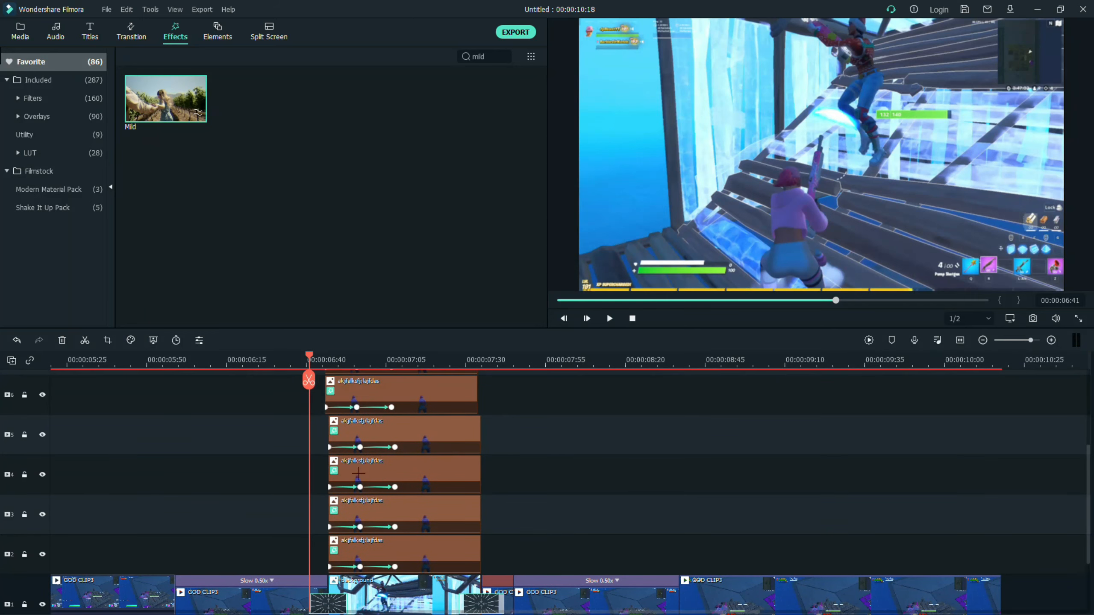
{"action": "left_click_drag", "start_coordinate": [365, 390], "coordinate": [376, 390]}
{"action": "scroll", "coordinate": [420, 492], "scroll_direction": "down", "scroll_amount": 1}
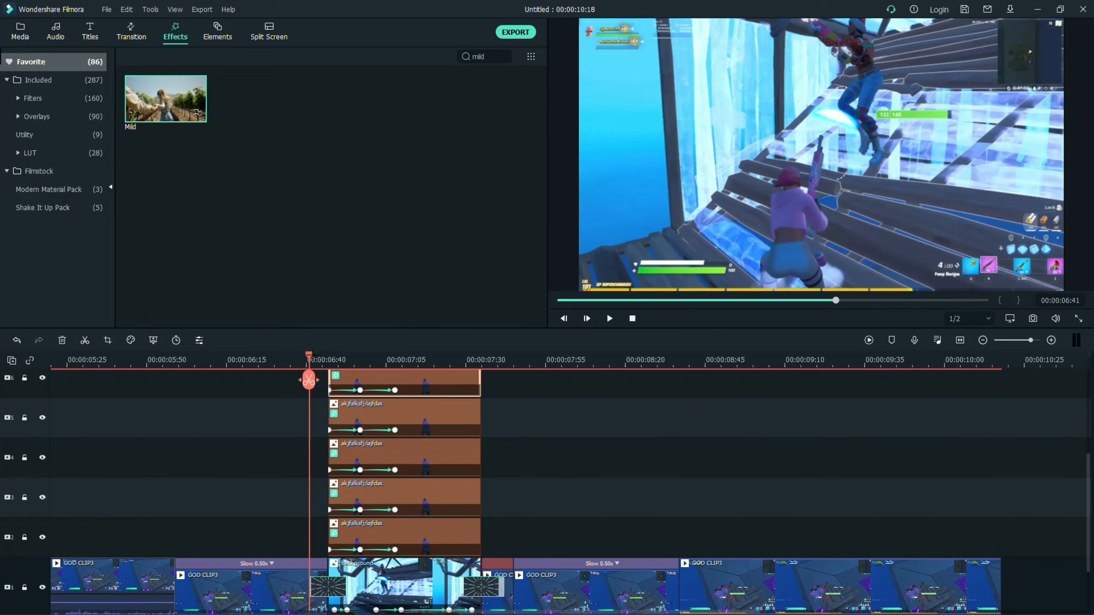
Step: Stagger the stacked cutout copies two frames apart going up, starting track 3 at 00:00:06:49 and track 4 at 00:00:06:51
{"action": "left_click_drag", "start_coordinate": [309, 380], "coordinate": [335, 380]}
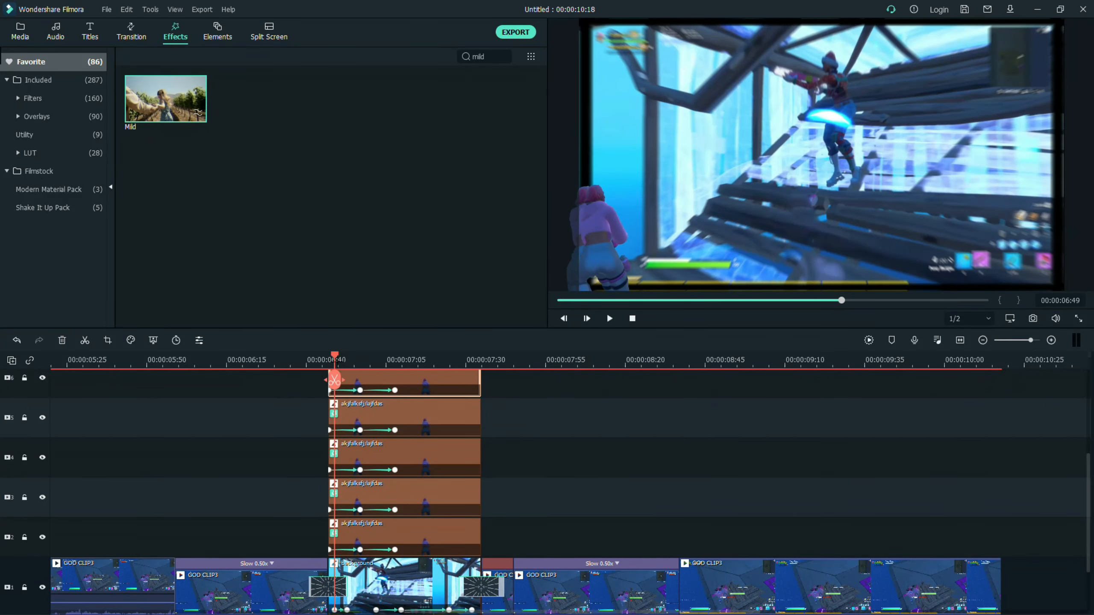
{"action": "left_click_drag", "start_coordinate": [375, 499], "coordinate": [386, 498]}
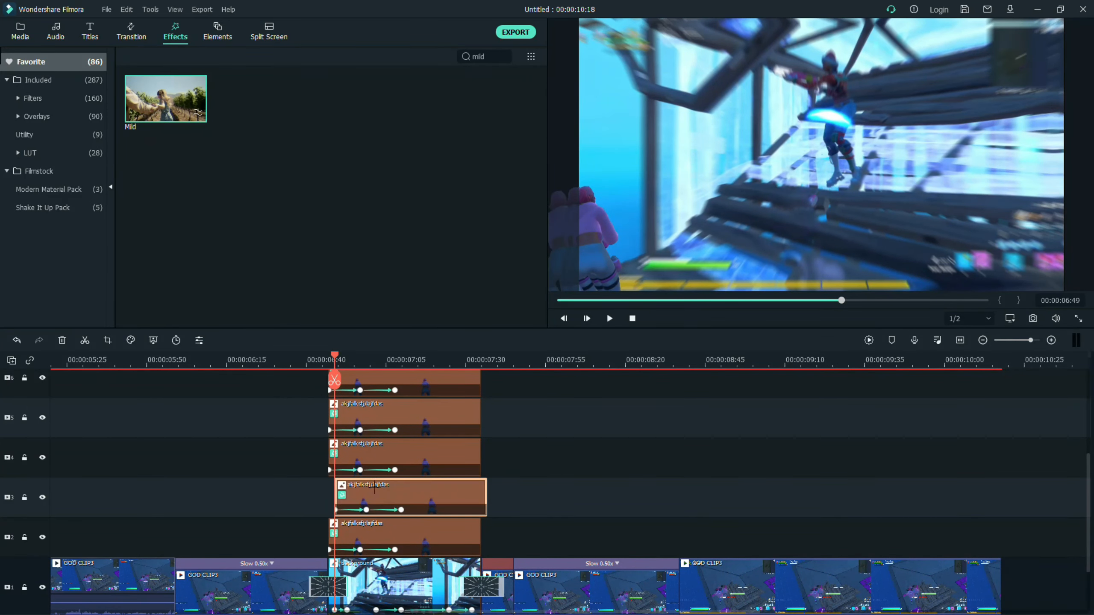
{"action": "left_click", "coordinate": [391, 453]}
{"action": "left_click_drag", "start_coordinate": [335, 380], "coordinate": [344, 380]}
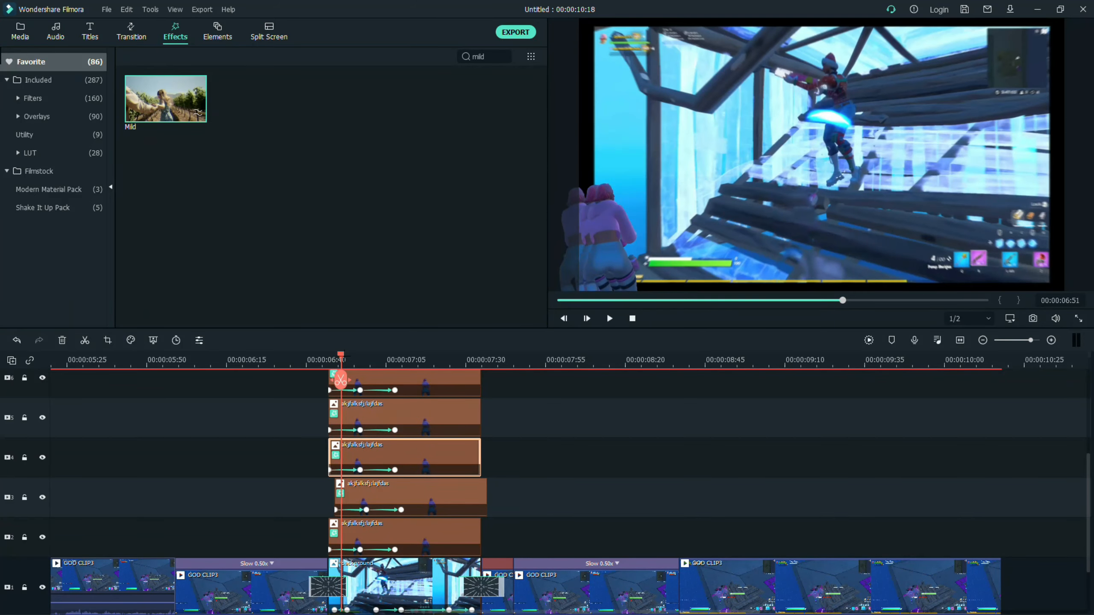
{"action": "left_click_drag", "start_coordinate": [382, 456], "coordinate": [386, 451]}
{"action": "left_click_drag", "start_coordinate": [385, 452], "coordinate": [386, 452]}
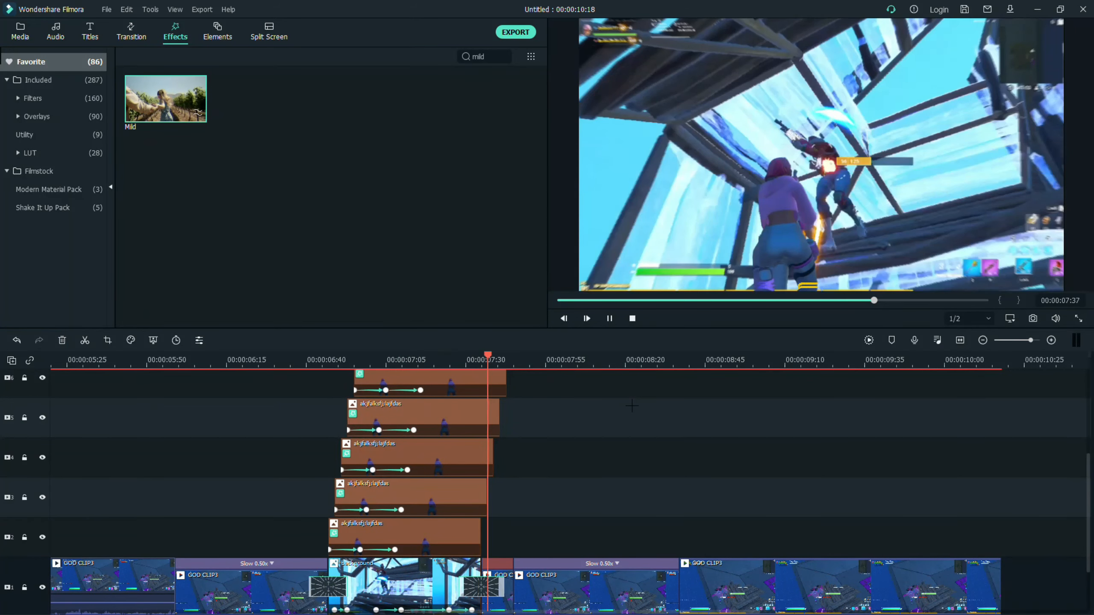
Step: Turn off the Mild effect on the cutout copies on tracks 3 to 8
{"action": "double_click", "coordinate": [409, 496]}
{"action": "left_click", "coordinate": [425, 454]}
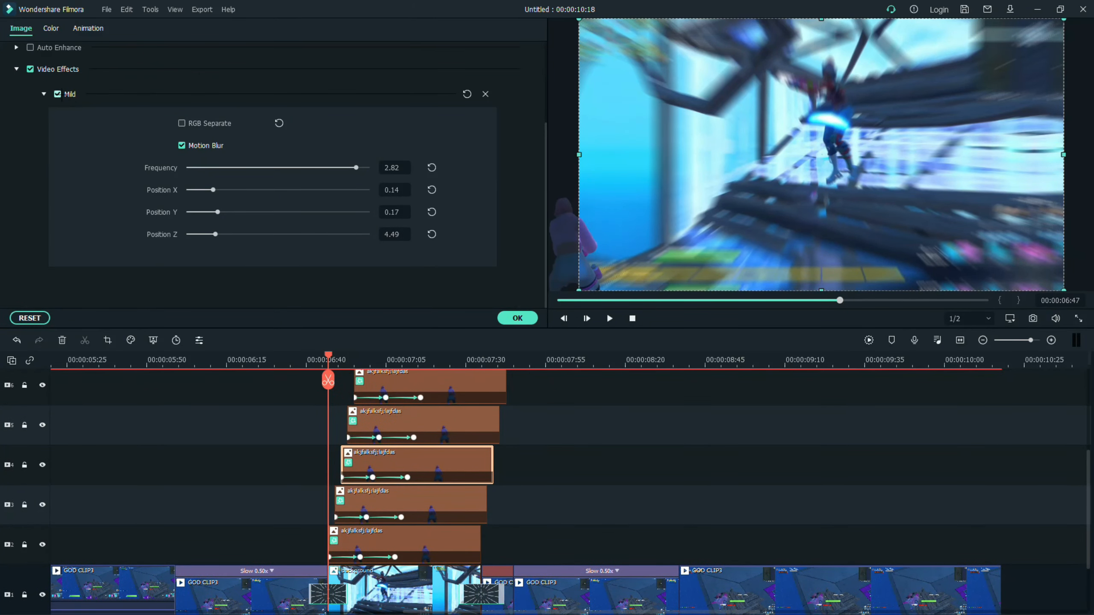
{"action": "left_click", "coordinate": [435, 410]}
{"action": "left_click", "coordinate": [56, 94]}
{"action": "scroll", "coordinate": [495, 447], "scroll_direction": "up", "scroll_amount": 2}
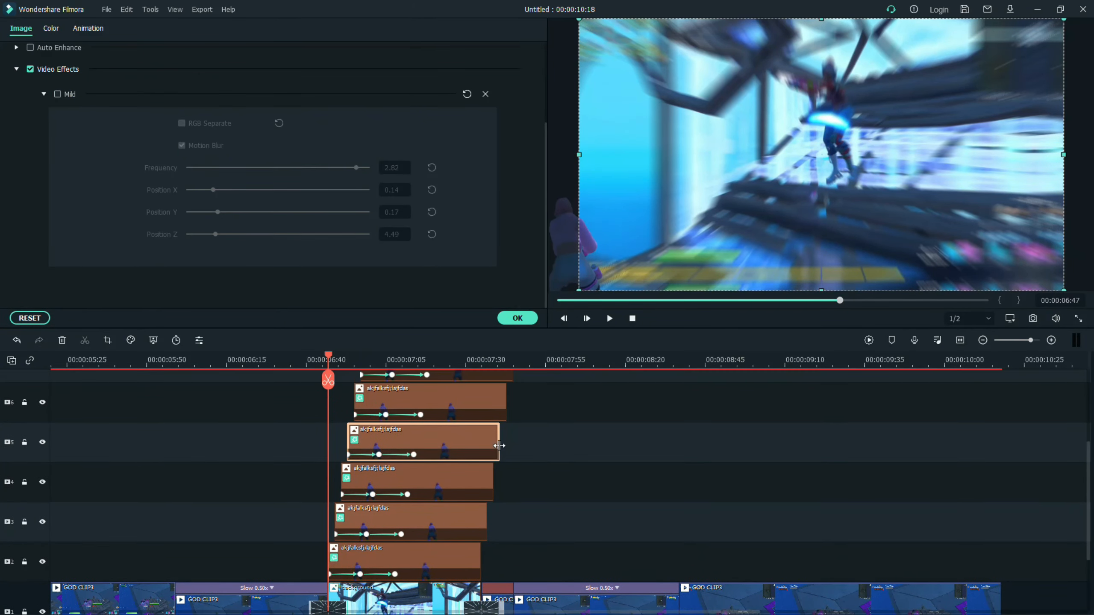
{"action": "left_click", "coordinate": [436, 412]}
{"action": "left_click", "coordinate": [57, 94]}
{"action": "scroll", "coordinate": [457, 439], "scroll_direction": "up", "scroll_amount": 1}
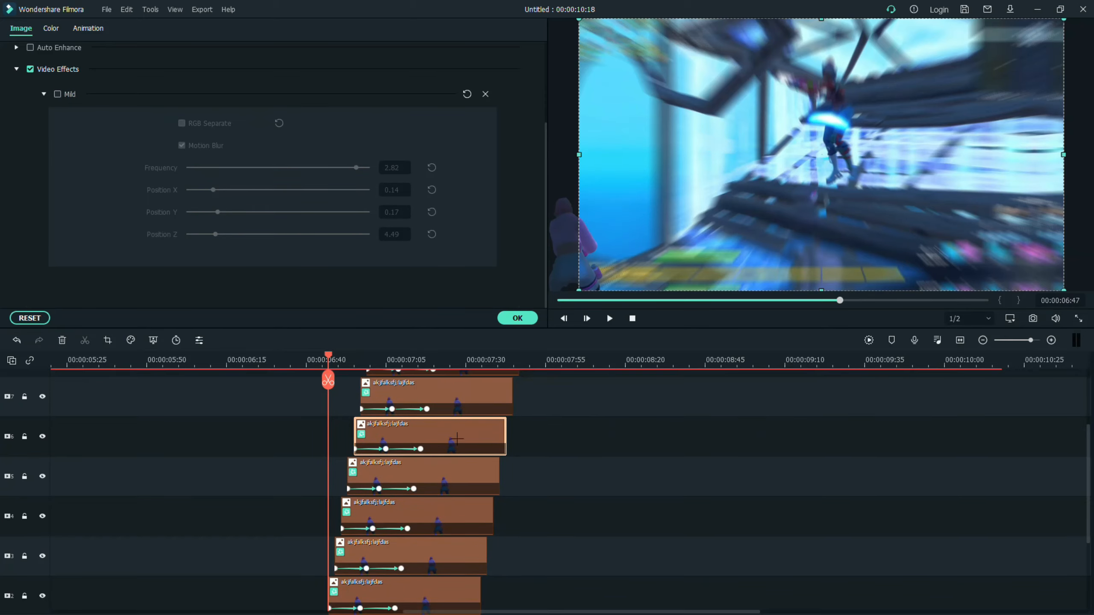
{"action": "left_click", "coordinate": [446, 407]}
{"action": "left_click", "coordinate": [58, 94]}
{"action": "scroll", "coordinate": [479, 429], "scroll_direction": "up", "scroll_amount": 2}
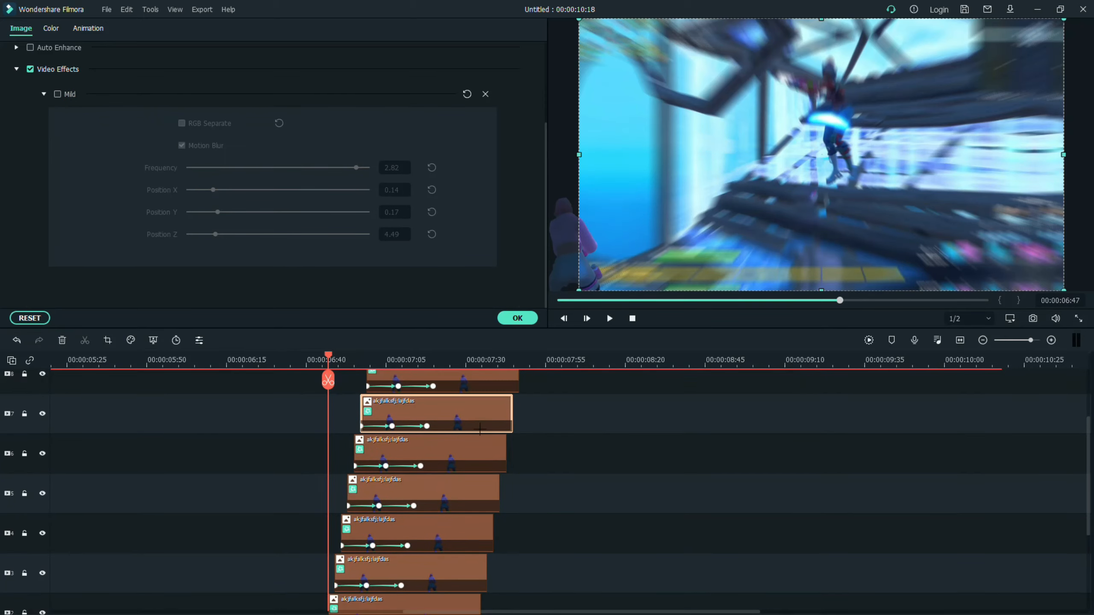
{"action": "left_click", "coordinate": [487, 396]}
{"action": "left_click", "coordinate": [58, 94]}
{"action": "scroll", "coordinate": [468, 441], "scroll_direction": "up", "scroll_amount": 2}
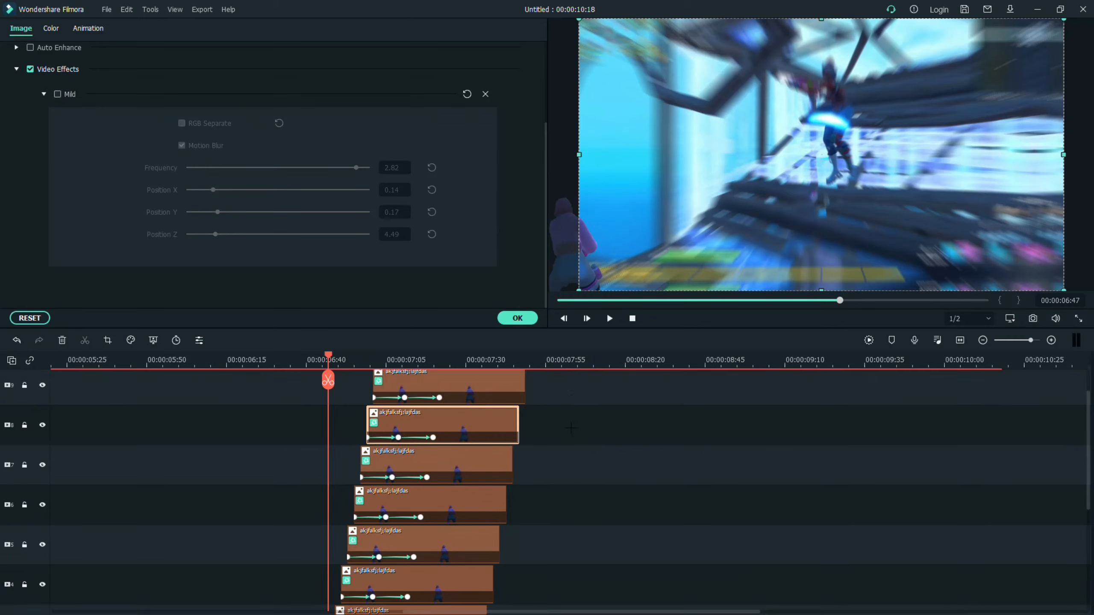
Step: Delete the cutout copies on tracks 8 and 9 and play back the remaining stack
{"action": "left_click", "coordinate": [468, 440]}
{"action": "key", "text": "Delete"}
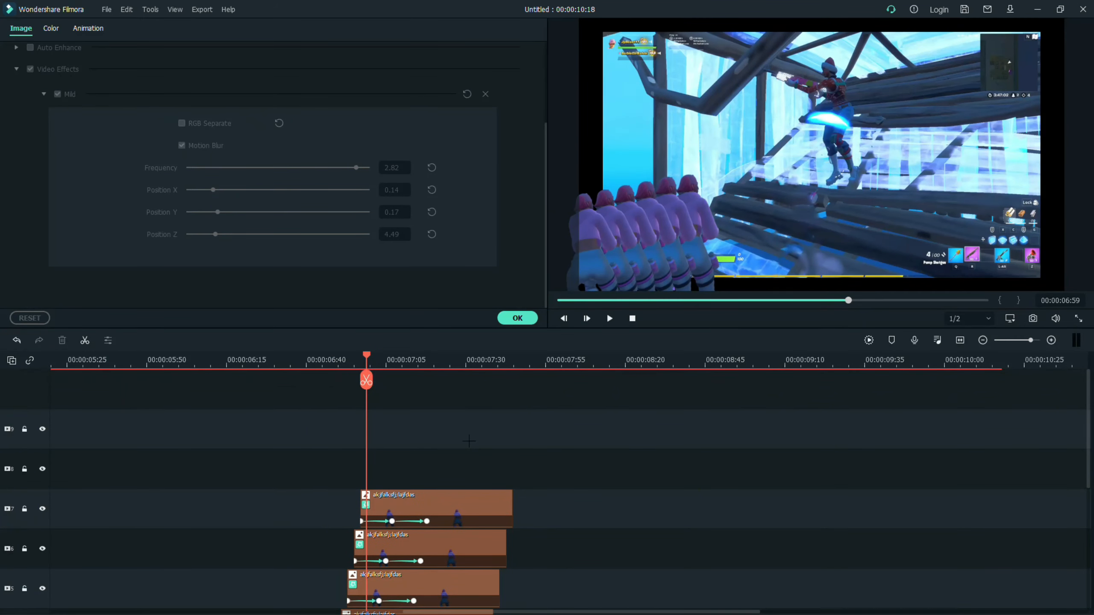
{"action": "scroll", "coordinate": [469, 441], "scroll_direction": "down", "scroll_amount": 4}
{"action": "key", "text": "space"}
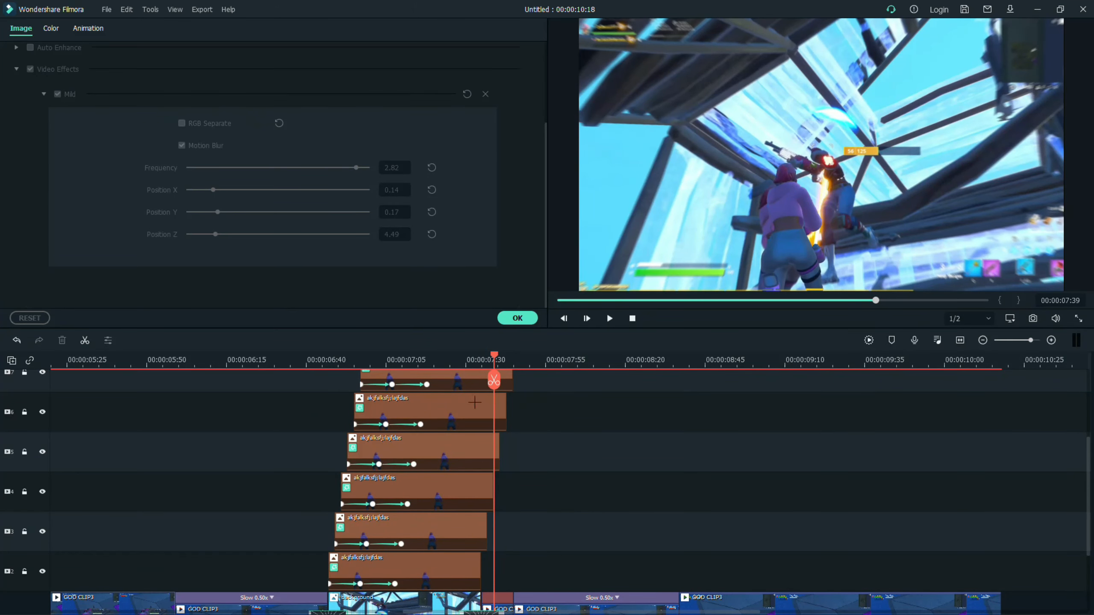
Step: Split the cutout copies on tracks 3 to 7 at 00:00:07:35 and delete the parts beyond the background's end
{"action": "left_click_drag", "start_coordinate": [494, 379], "coordinate": [481, 358]}
{"action": "scroll", "coordinate": [420, 395], "scroll_direction": "up", "scroll_amount": 1}
{"action": "scroll", "coordinate": [545, 559], "scroll_direction": "down", "scroll_amount": 1}
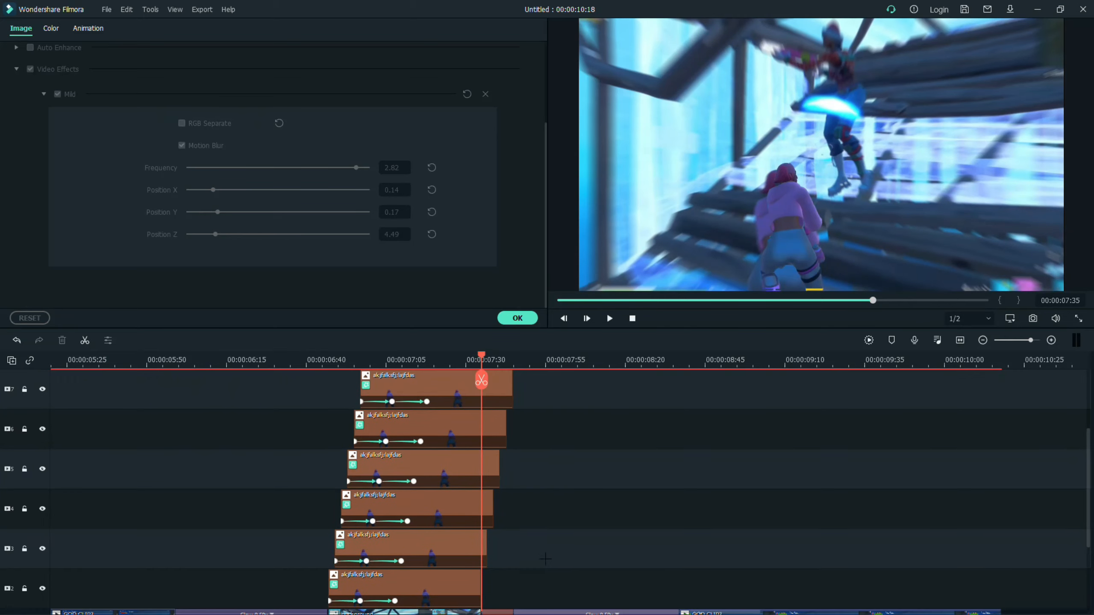
{"action": "left_click", "coordinate": [475, 550]}
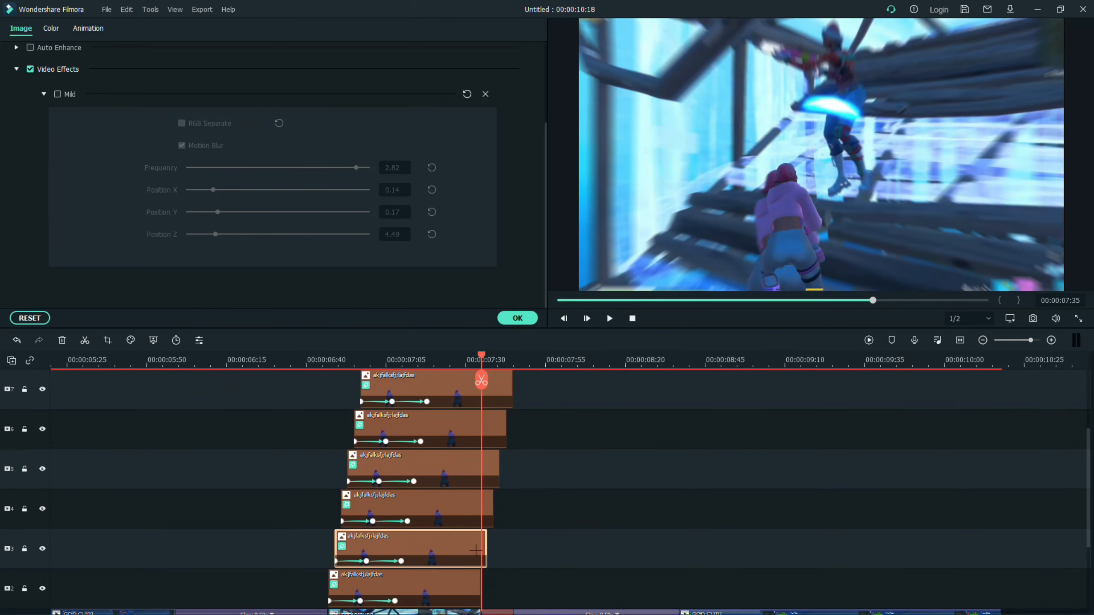
{"action": "left_click", "coordinate": [574, 528]}
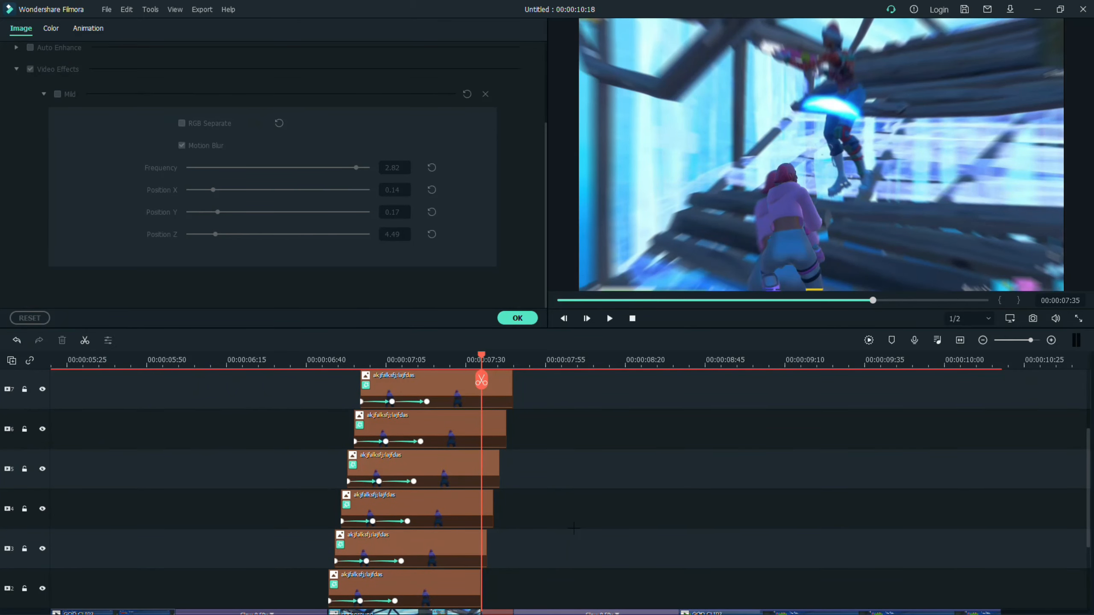
{"action": "key", "text": "ctrl+b"}
{"action": "scroll", "coordinate": [574, 527], "scroll_direction": "down", "scroll_amount": 3}
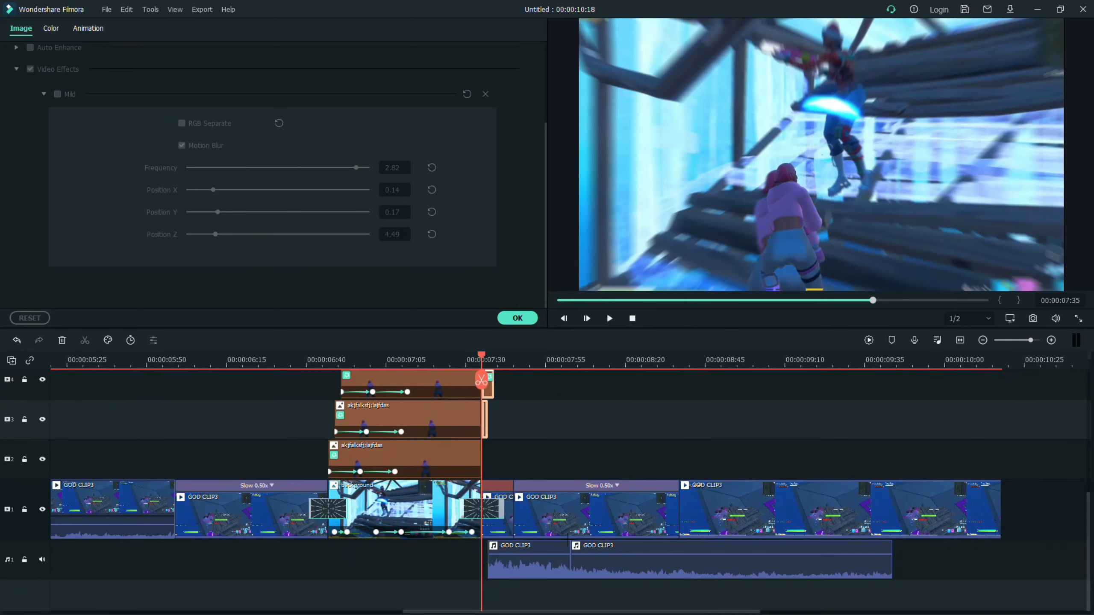
{"action": "scroll", "coordinate": [566, 543], "scroll_direction": "up", "scroll_amount": 5}
{"action": "key", "text": "Delete"}
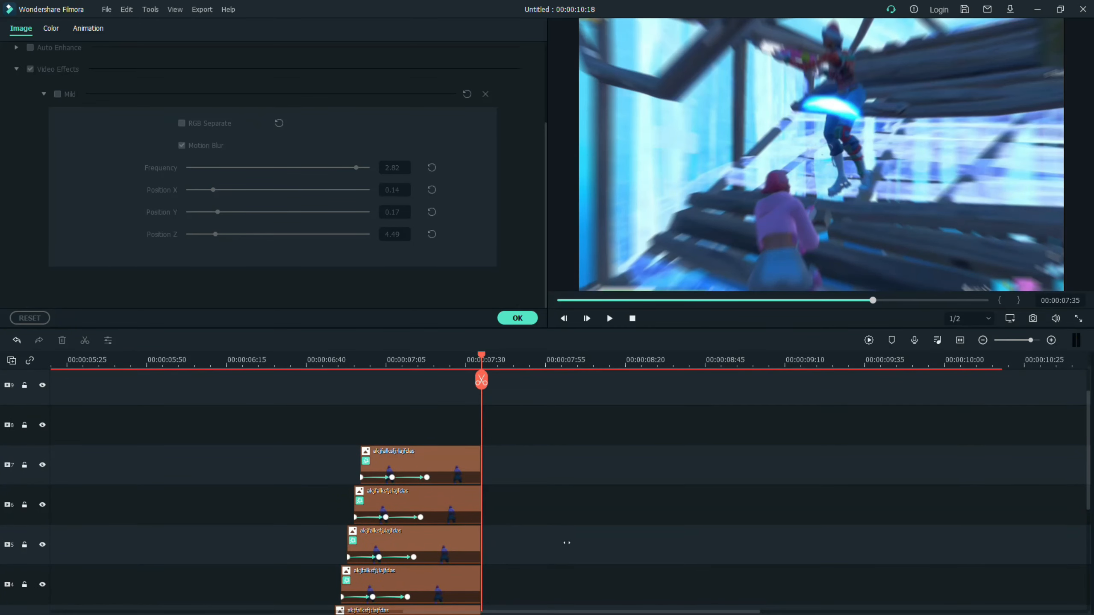
Step: Play back the trimmed, staggered cutout stack from its start at 00:00:06:47
{"action": "scroll", "coordinate": [566, 543], "scroll_direction": "down", "scroll_amount": 1}
{"action": "left_click_drag", "start_coordinate": [481, 380], "coordinate": [330, 380]}
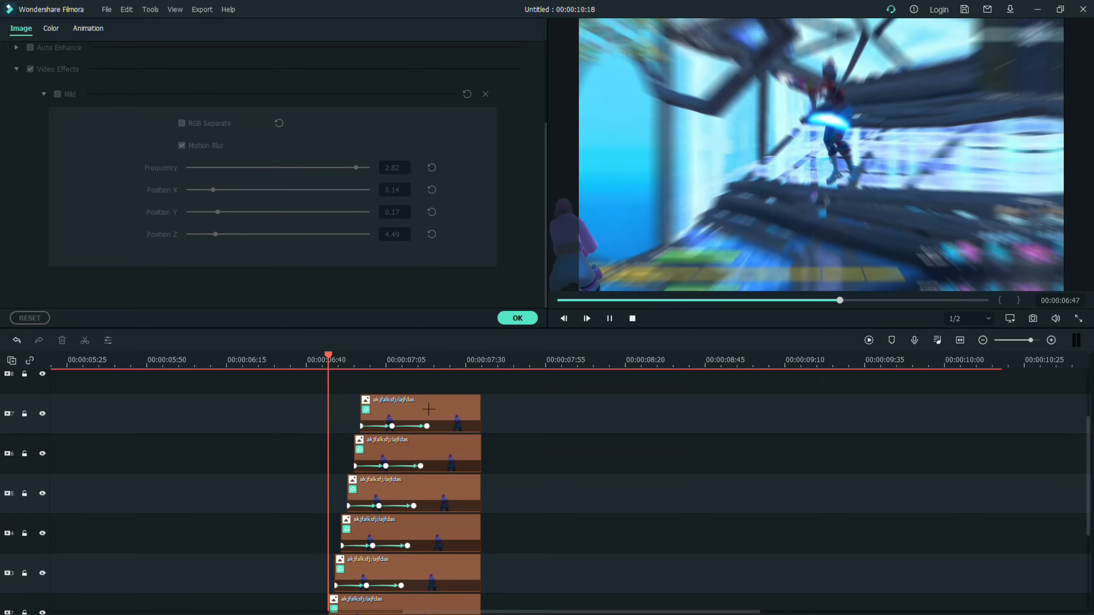
{"action": "key", "text": "space"}
{"action": "key", "text": "space"}
{"action": "scroll", "coordinate": [437, 410], "scroll_direction": "down", "scroll_amount": 1}
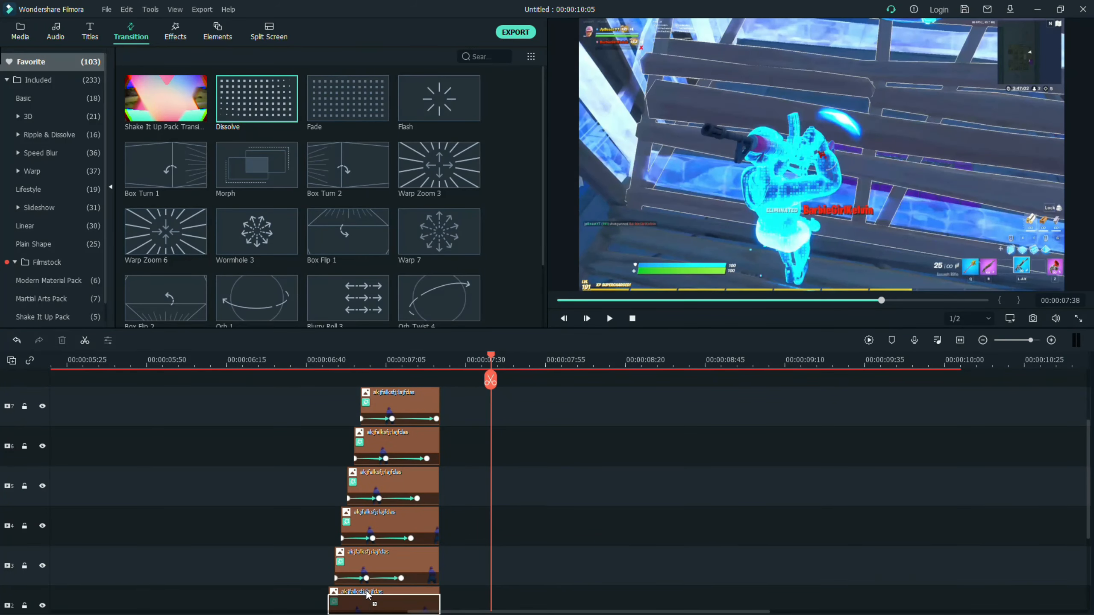
Step: Add a Dissolve transition to the start of each cutout copy on tracks 3 to 7 and review the stack
{"action": "left_click_drag", "start_coordinate": [367, 594], "coordinate": [354, 484]}
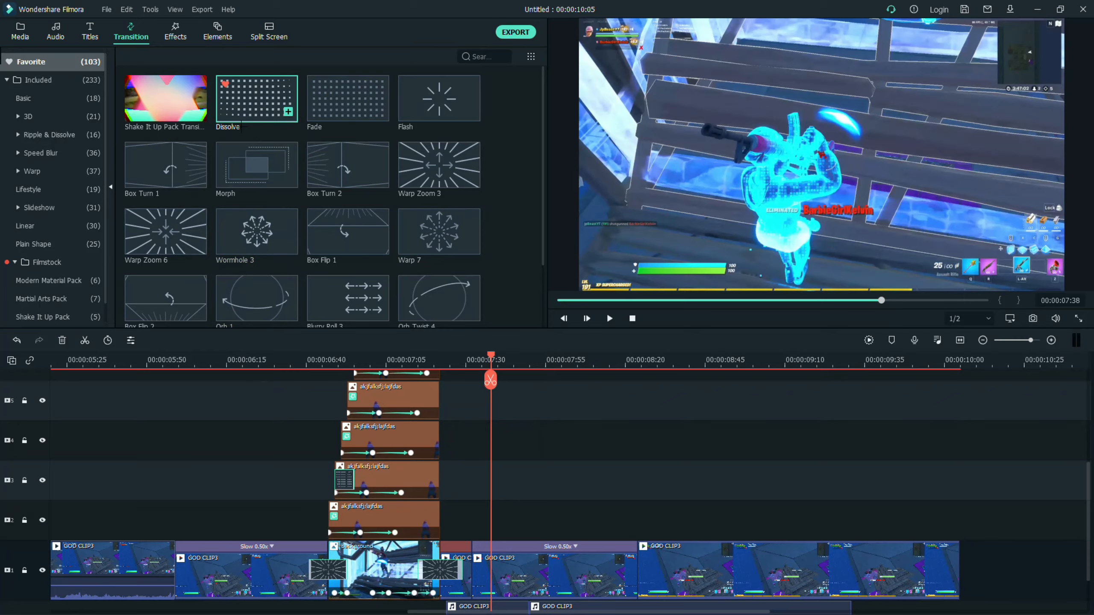
{"action": "left_click_drag", "start_coordinate": [241, 126], "coordinate": [356, 435]}
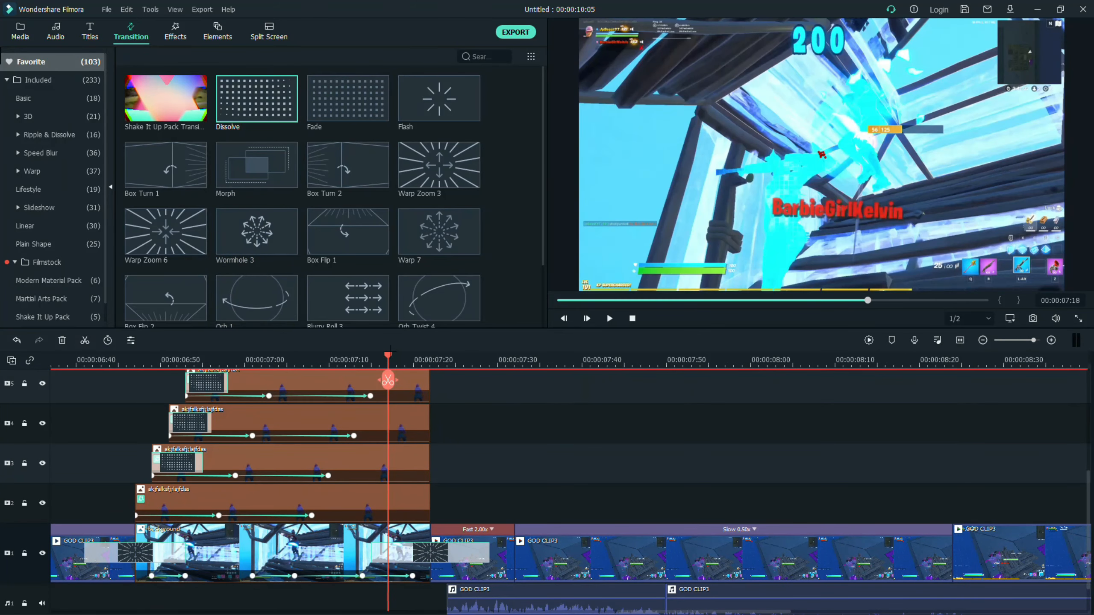
{"action": "mouse_move", "coordinate": [386, 403]}
{"action": "left_mouse_down"}
{"action": "mouse_move", "coordinate": [117, 403]}
{"action": "mouse_move", "coordinate": [386, 396]}
{"action": "mouse_move", "coordinate": [406, 409]}
{"action": "left_mouse_up"}
Step: Search the effects for mild, apply the Mild effect to the background clip on track 1 and play it back
{"action": "left_click", "coordinate": [176, 33]}
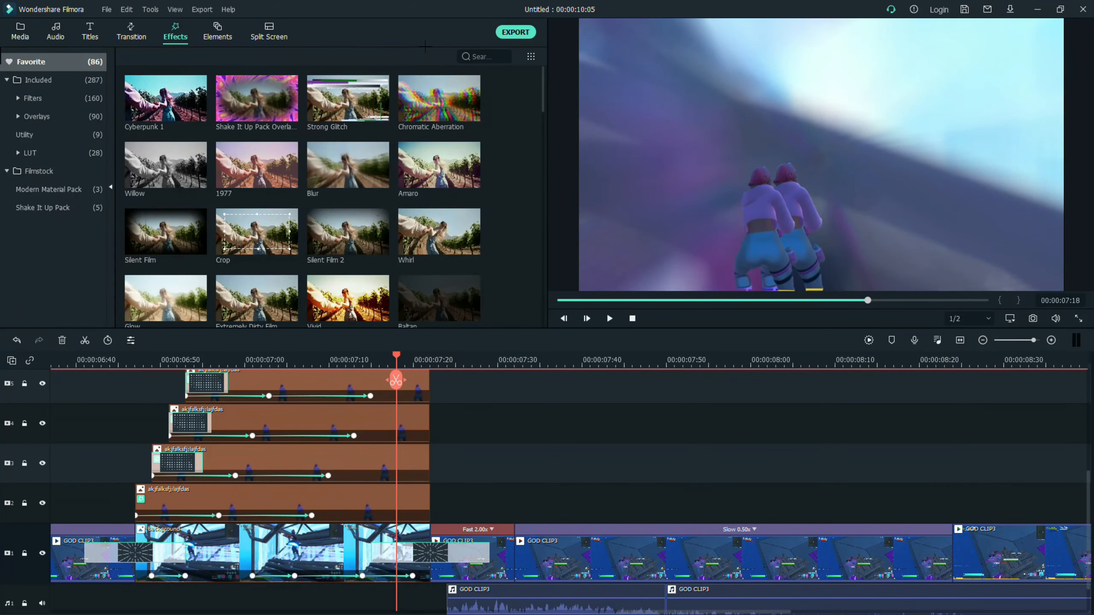
{"action": "left_click", "coordinate": [494, 53]}
{"action": "type", "text": "mild"}
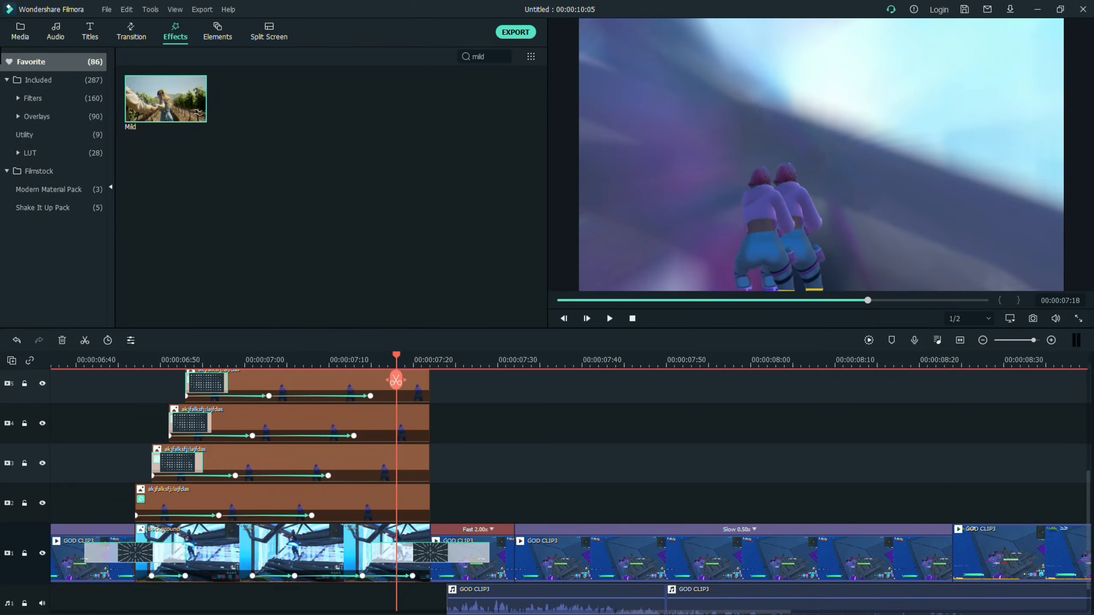
{"action": "left_click", "coordinate": [234, 538]}
{"action": "key", "text": "space"}
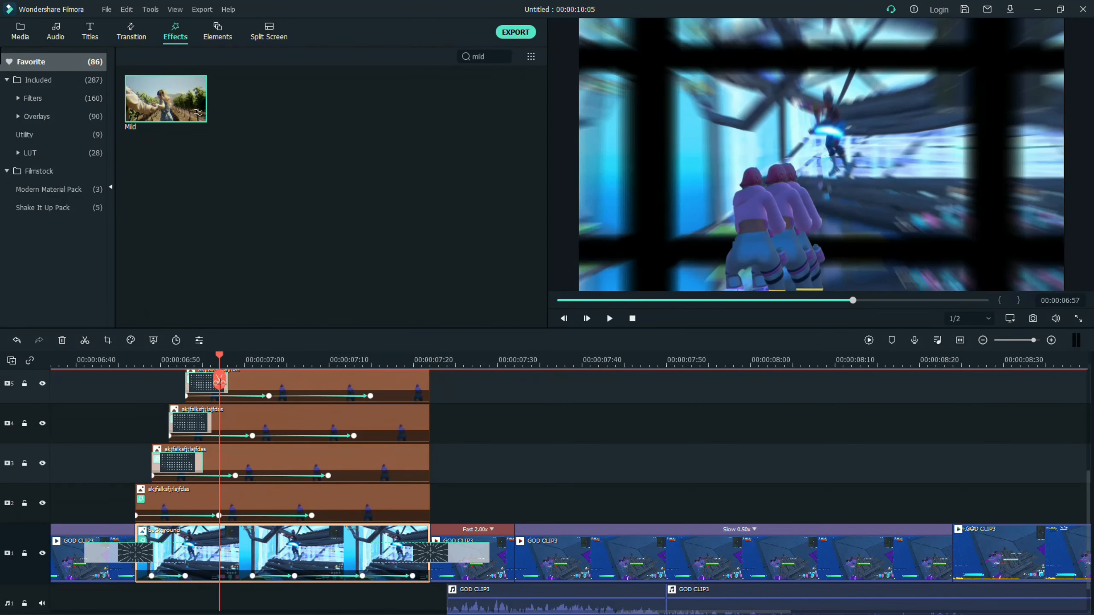
{"action": "key", "text": "space"}
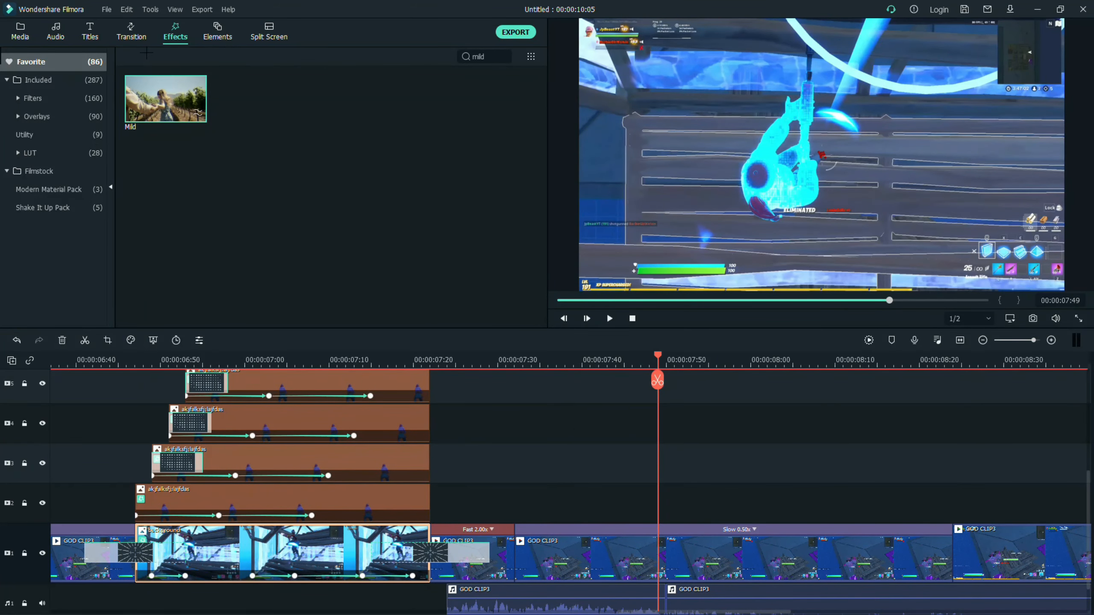
Step: Select all the video clips and move them up one track so that track 1 is free
{"action": "scroll", "coordinate": [526, 496], "scroll_direction": "down", "scroll_amount": 1}
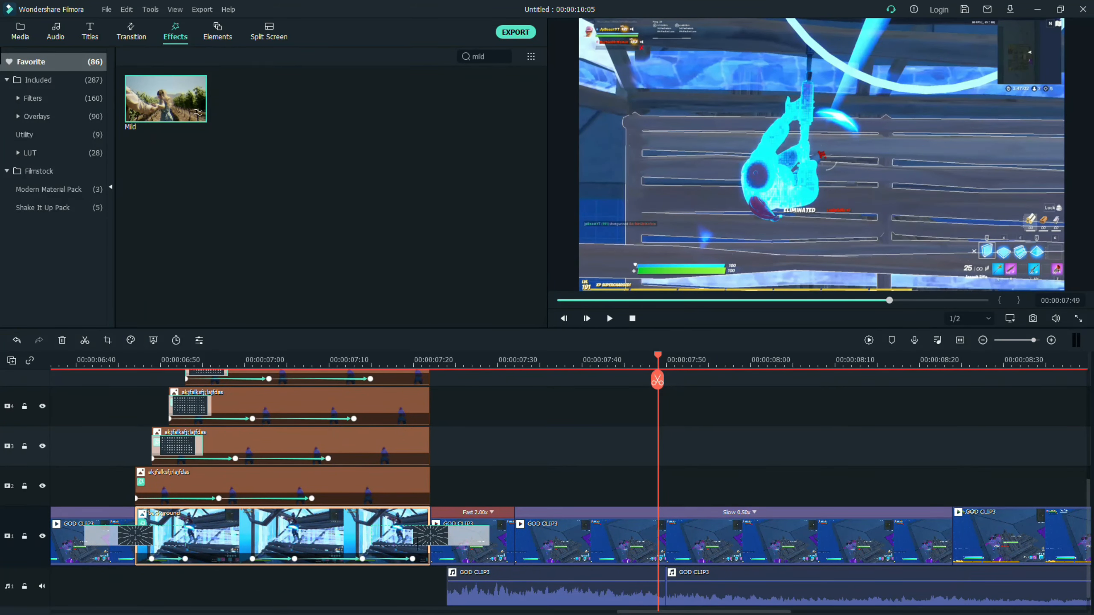
{"action": "left_click", "coordinate": [408, 579]}
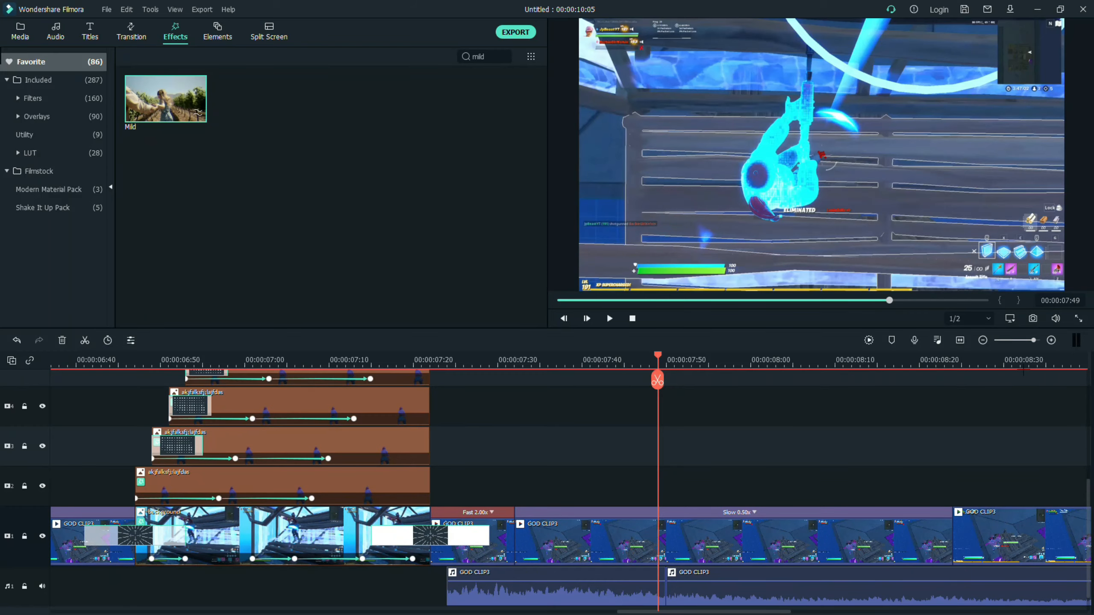
{"action": "key", "text": "ctrl+minus"}
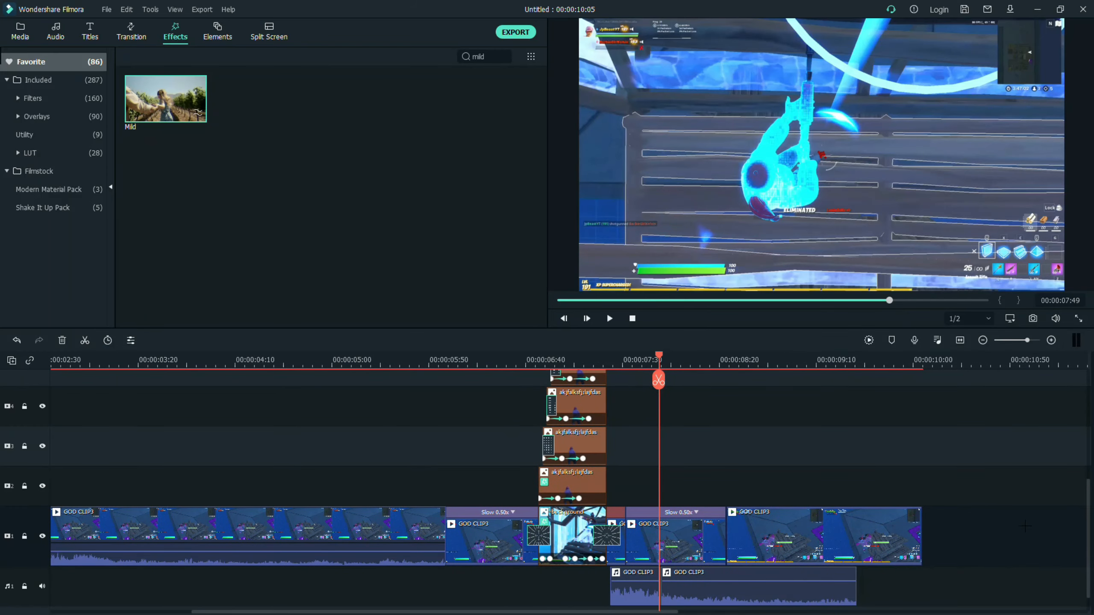
{"action": "left_click_drag", "start_coordinate": [1025, 526], "coordinate": [172, 378]}
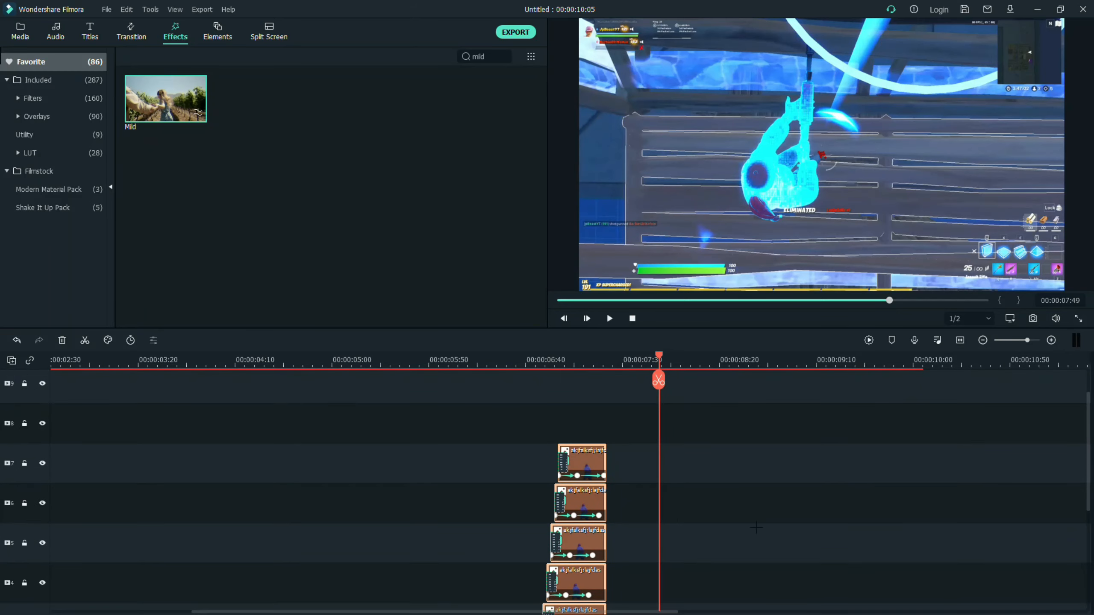
{"action": "scroll", "coordinate": [741, 521], "scroll_direction": "down", "scroll_amount": 5}
{"action": "left_click_drag", "start_coordinate": [367, 524], "coordinate": [370, 502]}
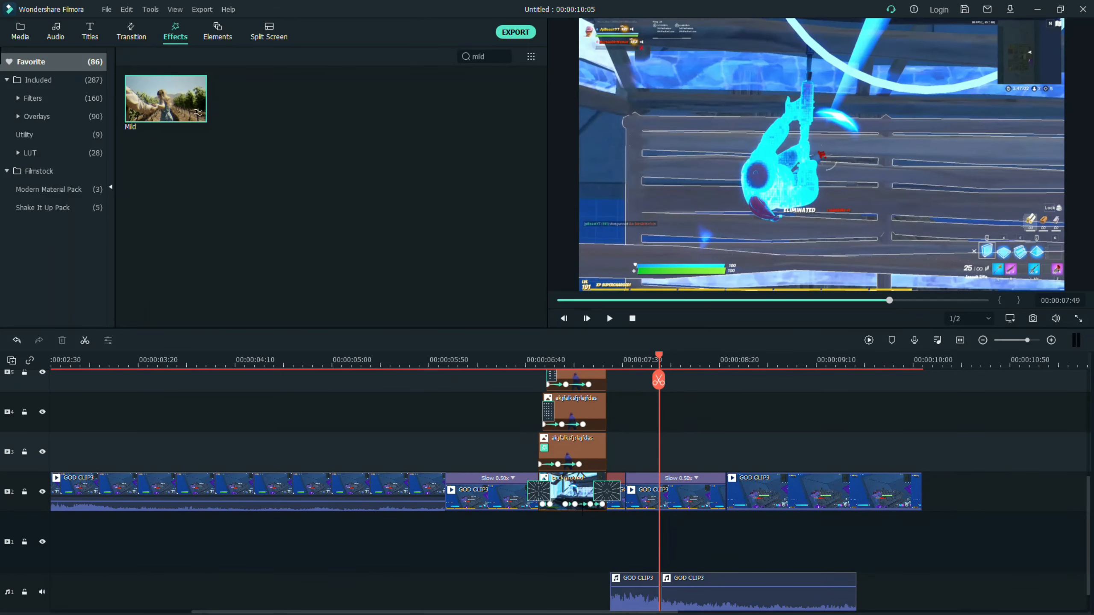
Step: Copy the background clip and place the duplicate on track 1, aligned directly beneath the original
{"action": "right_click", "coordinate": [577, 493]}
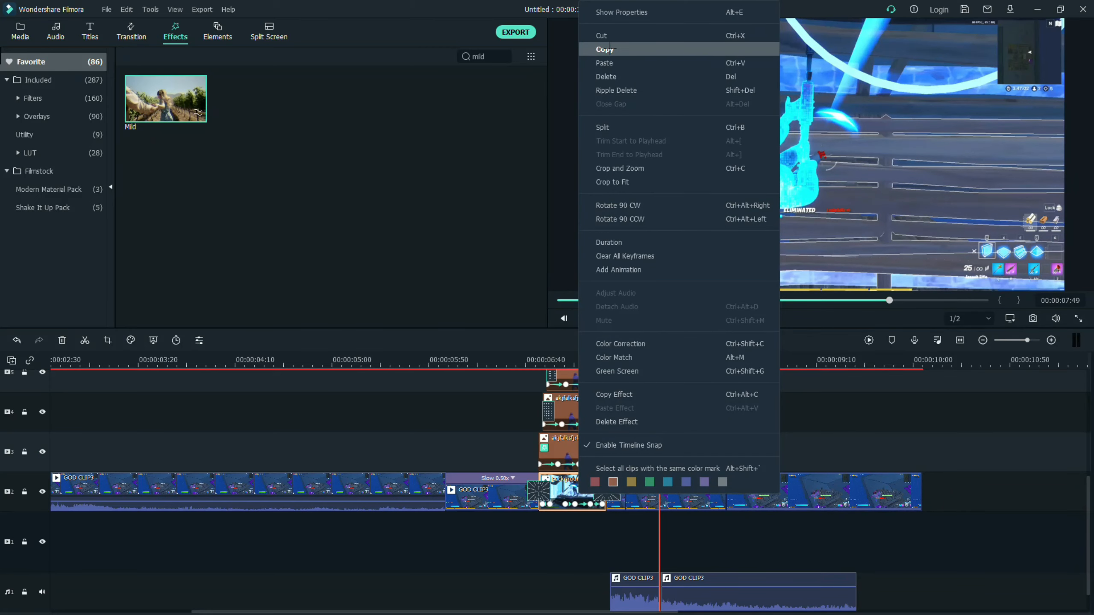
{"action": "left_click", "coordinate": [610, 49]}
{"action": "left_click_drag", "start_coordinate": [658, 380], "coordinate": [941, 380]}
{"action": "key", "text": "ctrl+v"}
{"action": "left_click_drag", "start_coordinate": [972, 542], "coordinate": [564, 543]}
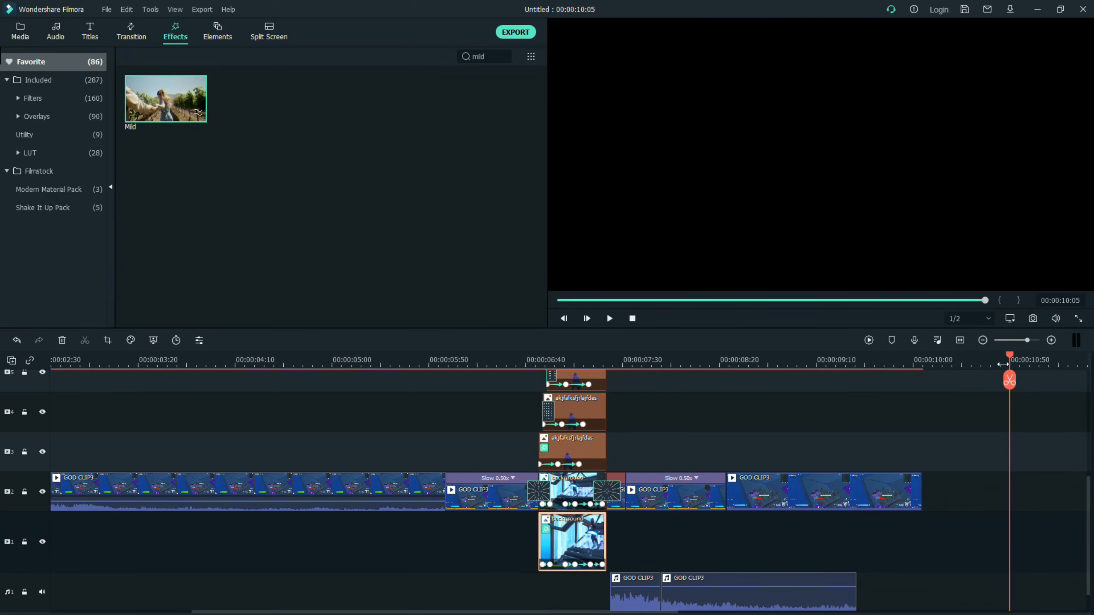
Step: Search the effects for sq and apply the found effect to the duplicate background on track 1
{"action": "left_click_drag", "start_coordinate": [1003, 364], "coordinate": [539, 365]}
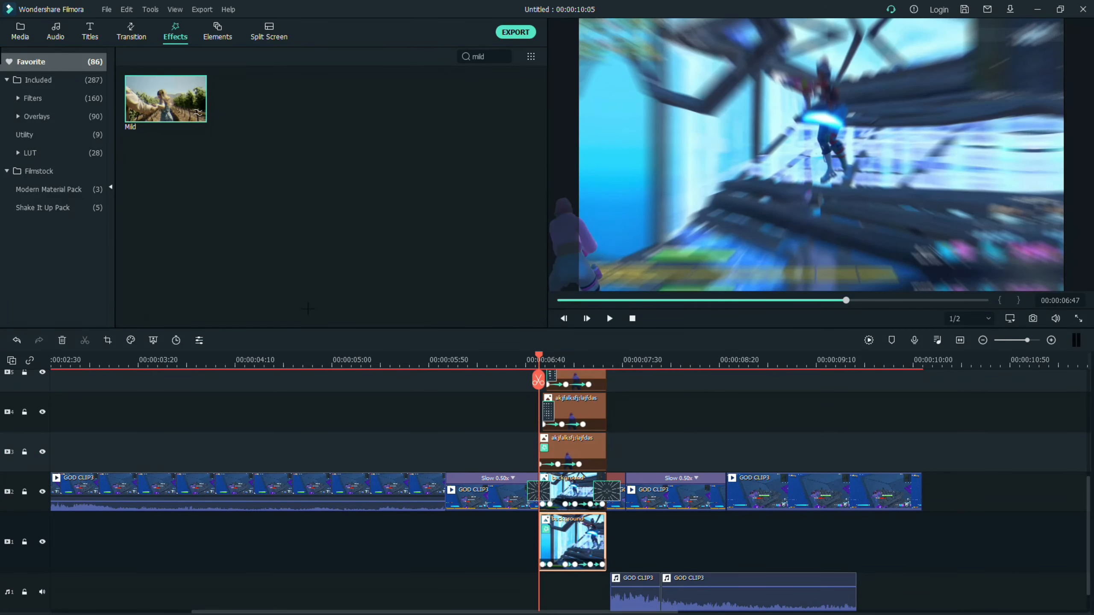
{"action": "left_click", "coordinate": [131, 32]}
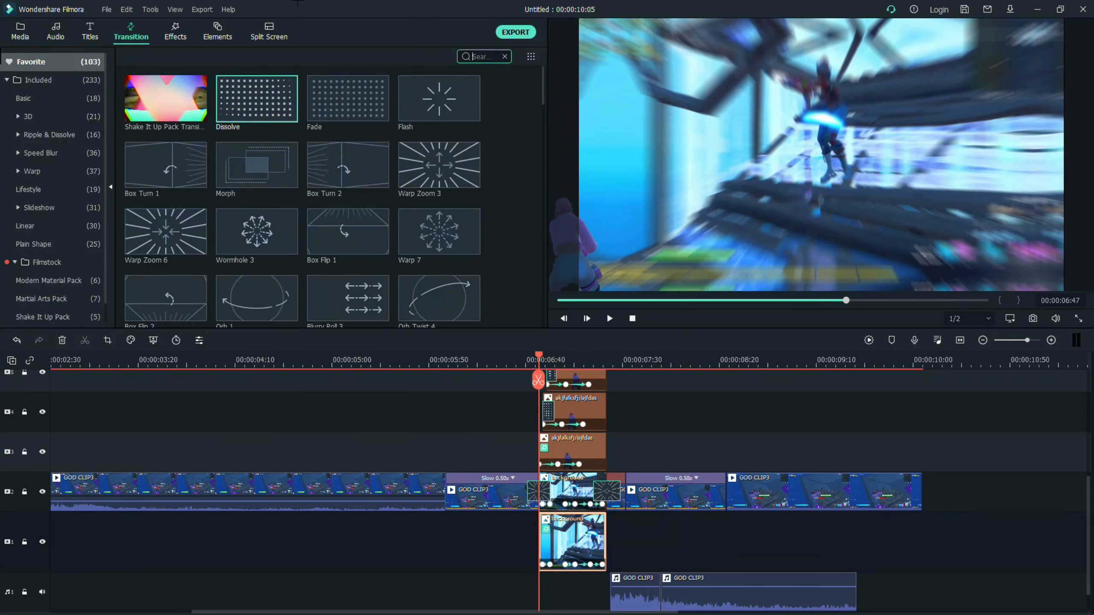
{"action": "left_click", "coordinate": [175, 32]}
{"action": "left_click", "coordinate": [504, 56]}
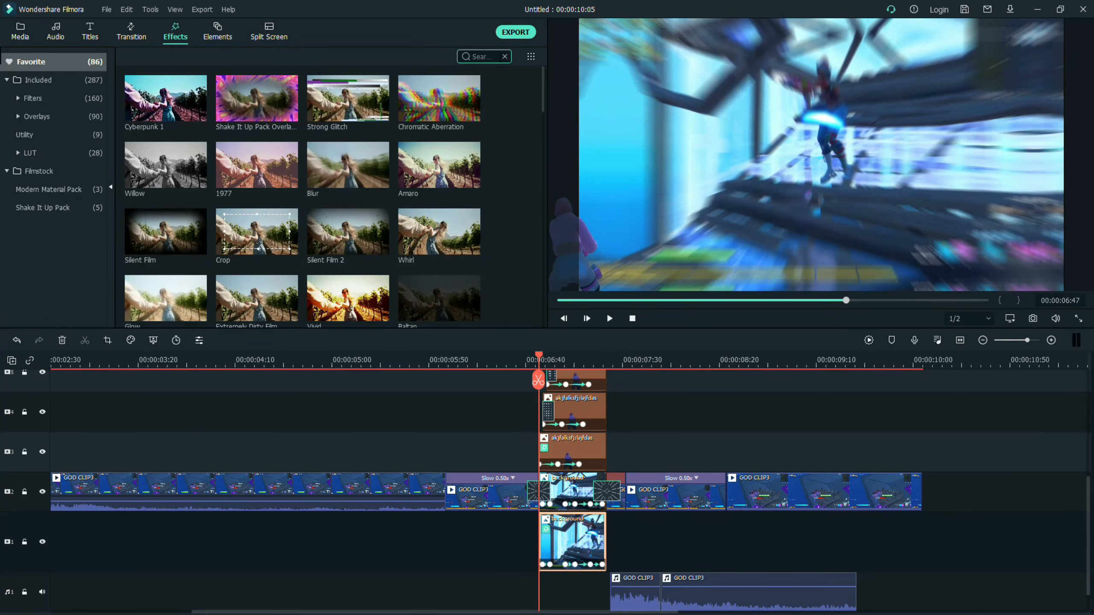
{"action": "type", "text": "sq"}
{"action": "left_click_drag", "start_coordinate": [166, 98], "coordinate": [583, 539]}
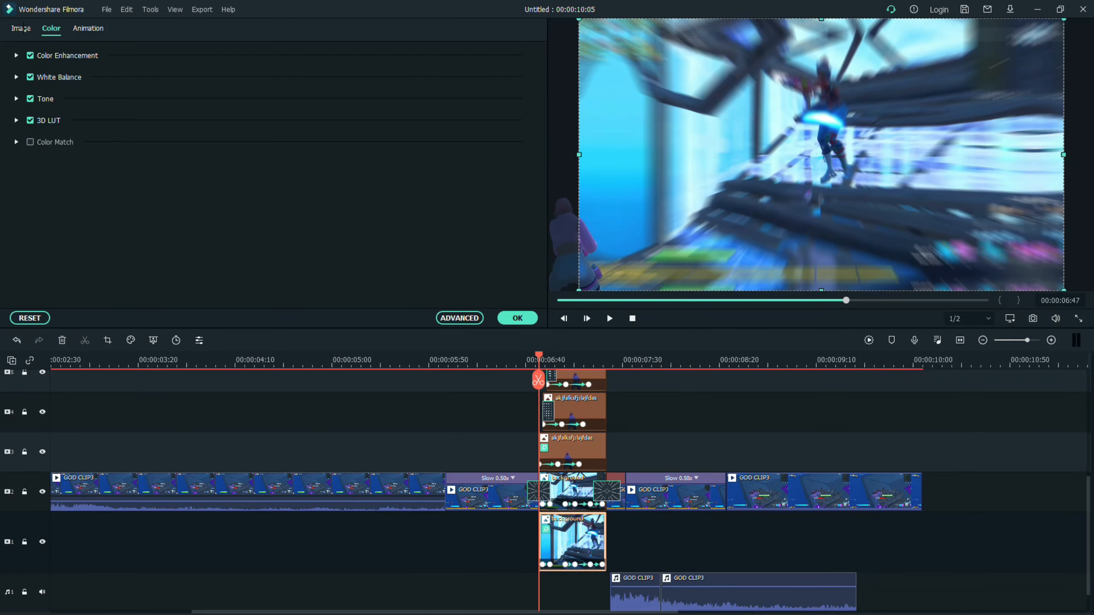
Step: Scale the duplicate background on track 1 to 142.68% and play back the section
{"action": "left_click", "coordinate": [16, 55]}
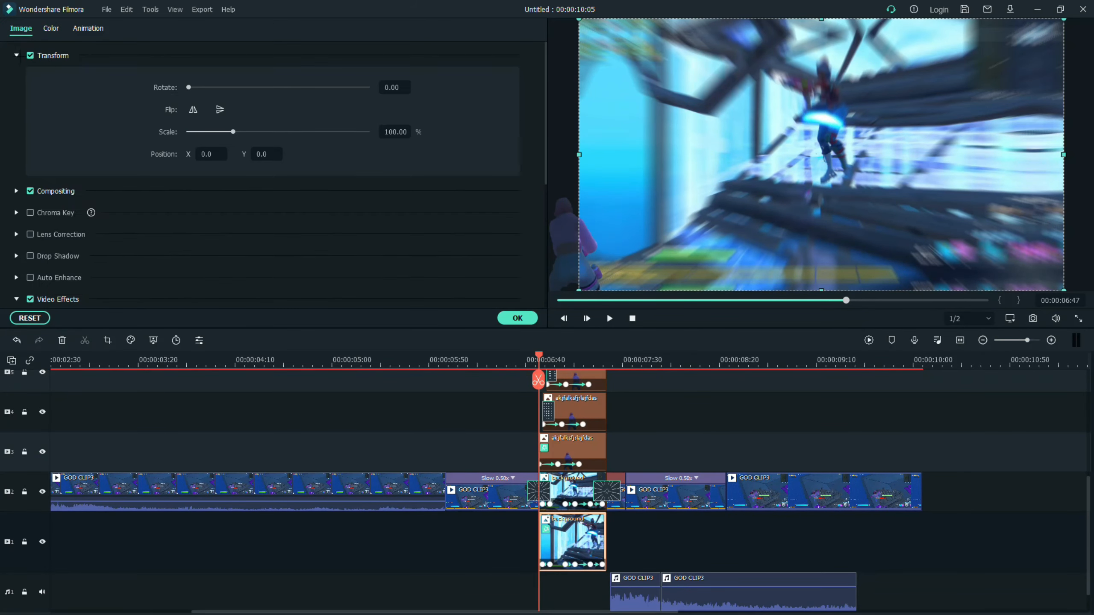
{"action": "left_click_drag", "start_coordinate": [235, 132], "coordinate": [278, 132]}
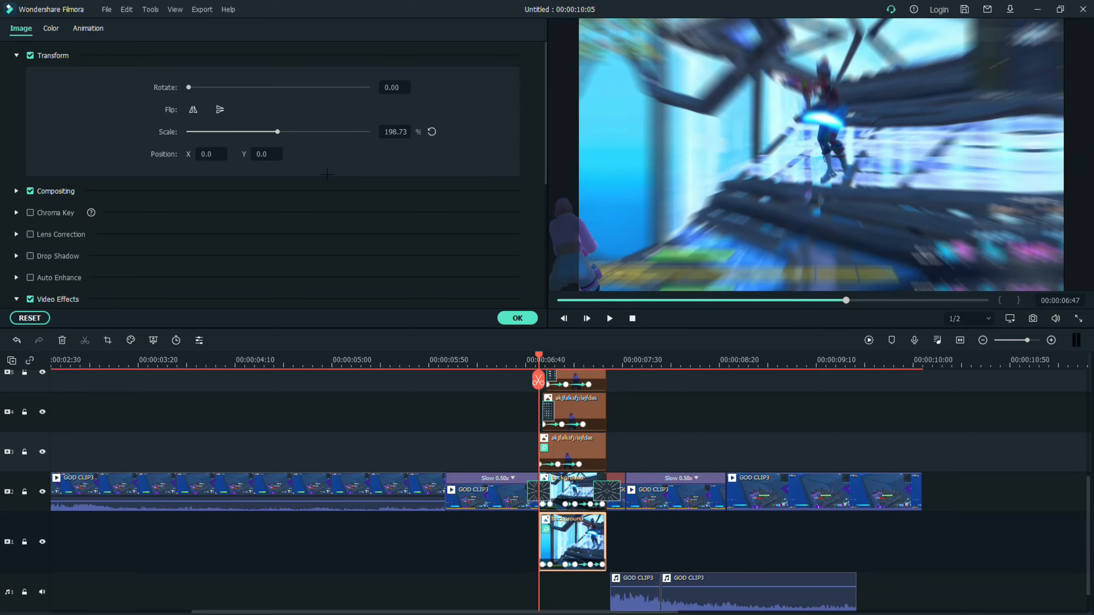
{"action": "key", "text": "space"}
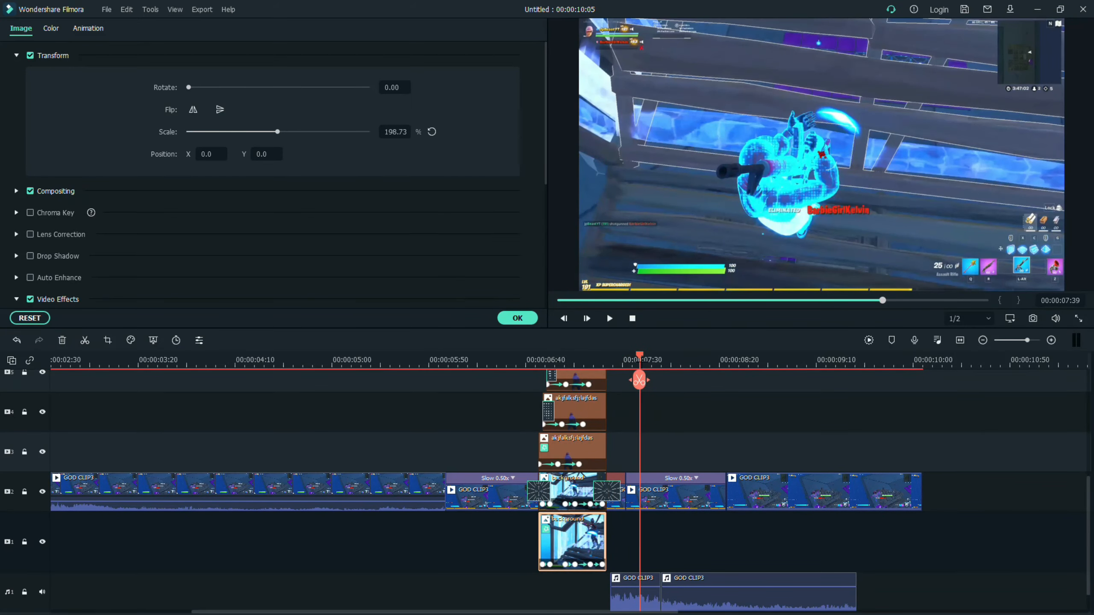
{"action": "left_click_drag", "start_coordinate": [641, 362], "coordinate": [572, 362]}
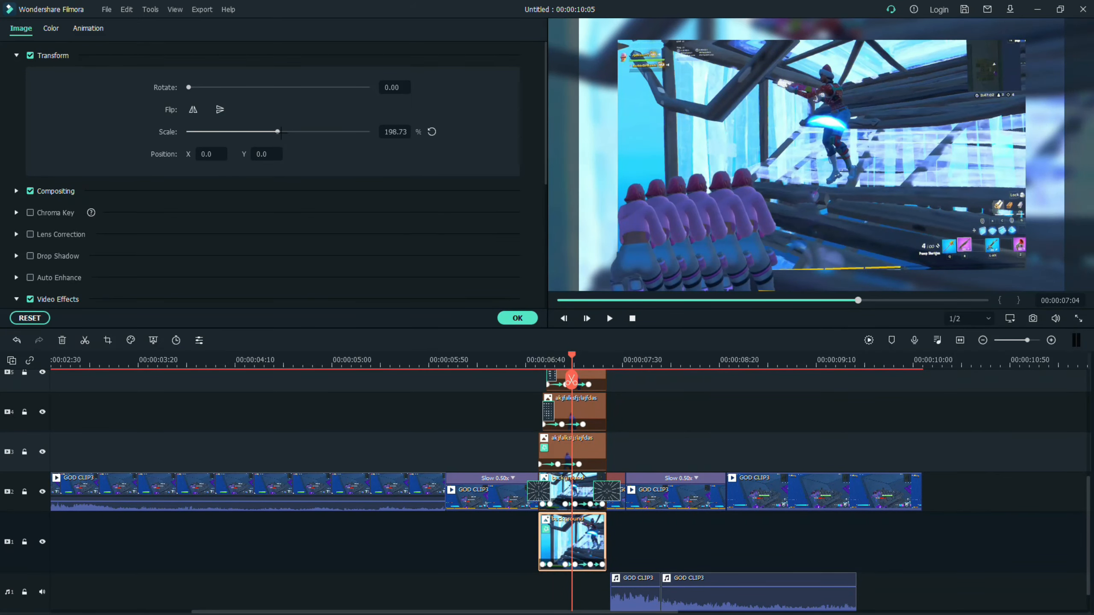
{"action": "left_click_drag", "start_coordinate": [280, 133], "coordinate": [252, 135]}
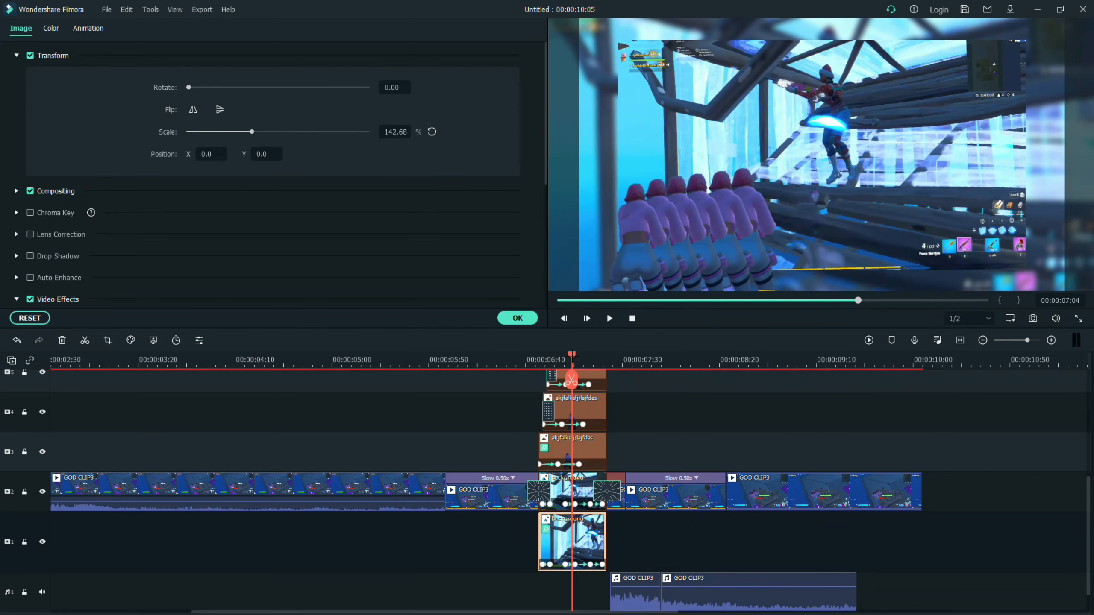
{"action": "left_click_drag", "start_coordinate": [572, 355], "coordinate": [523, 356]}
{"action": "key", "text": "space"}
{"action": "key", "text": "space"}
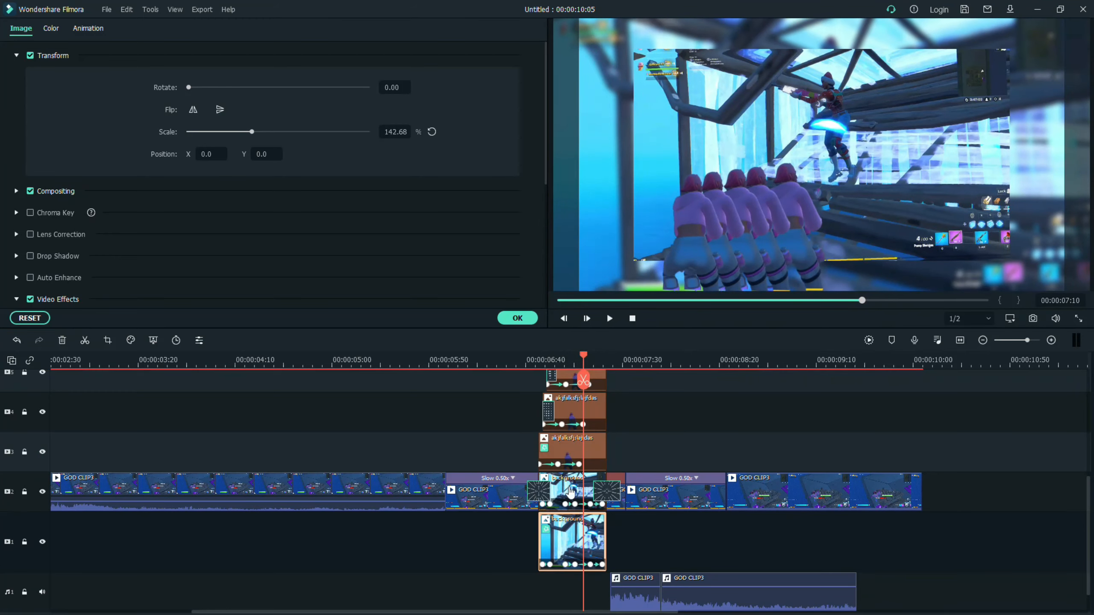
Step: Enable a drop shadow on the original background clip on track 2 and increase its distance
{"action": "left_click", "coordinate": [570, 493]}
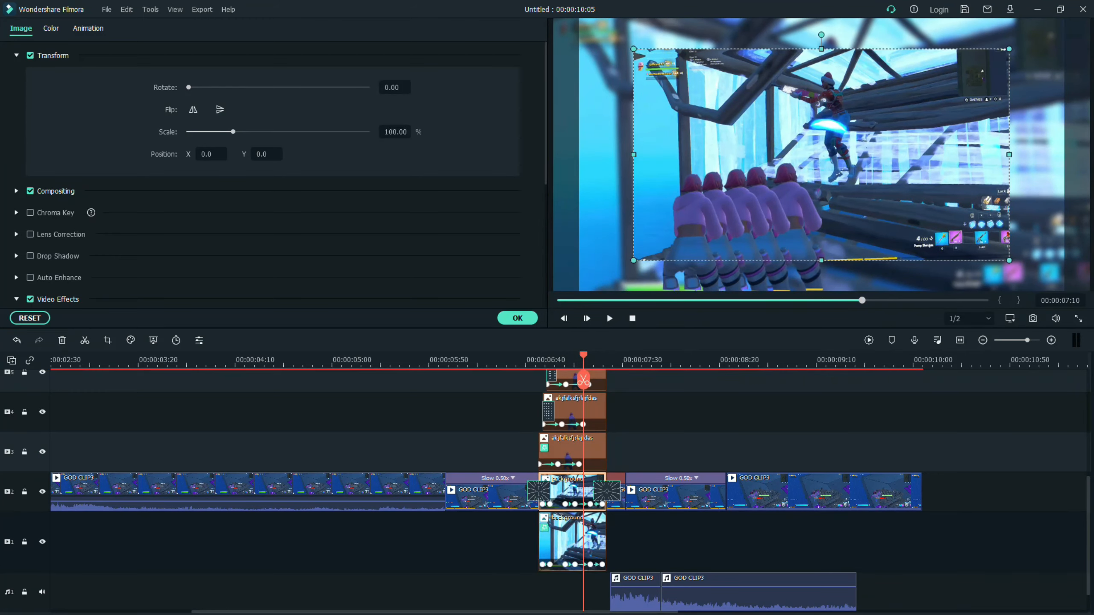
{"action": "scroll", "coordinate": [60, 84], "scroll_direction": "down", "scroll_amount": 1}
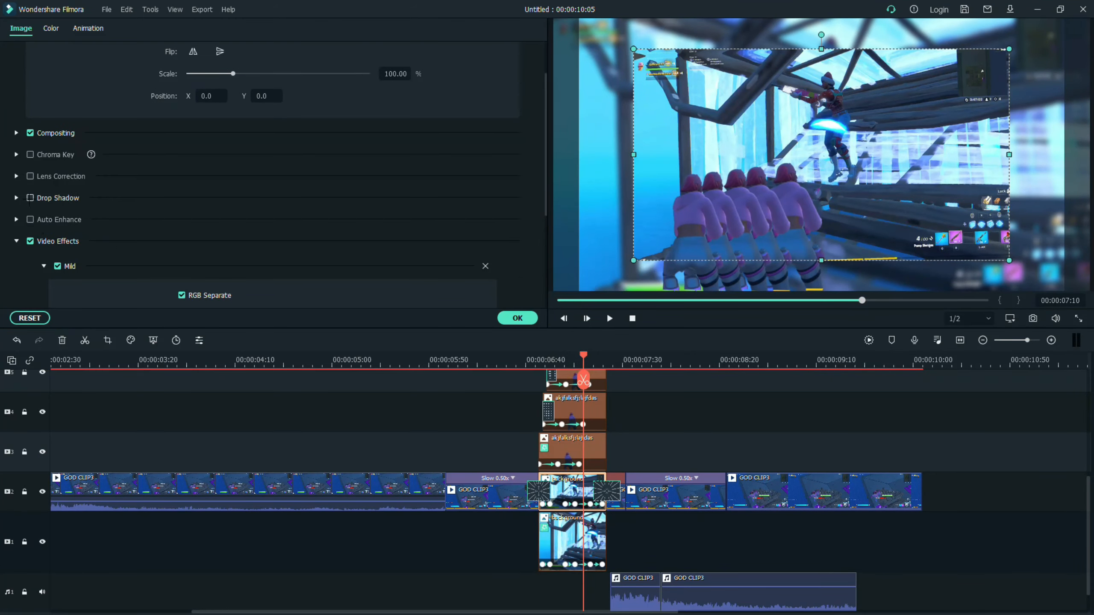
{"action": "left_click", "coordinate": [30, 198]}
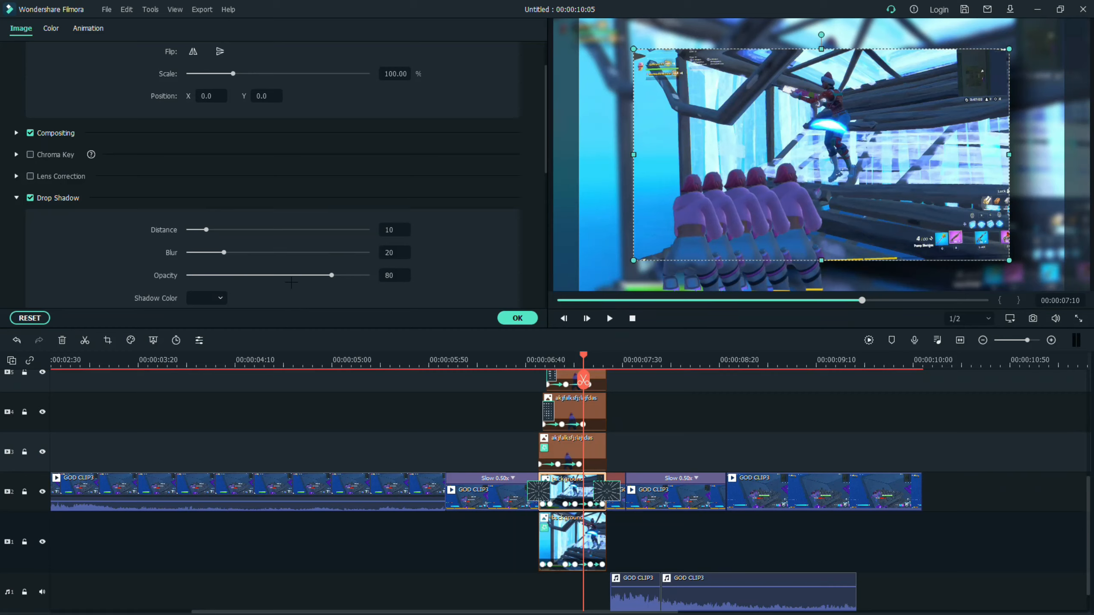
{"action": "scroll", "coordinate": [185, 230], "scroll_direction": "down", "scroll_amount": 1}
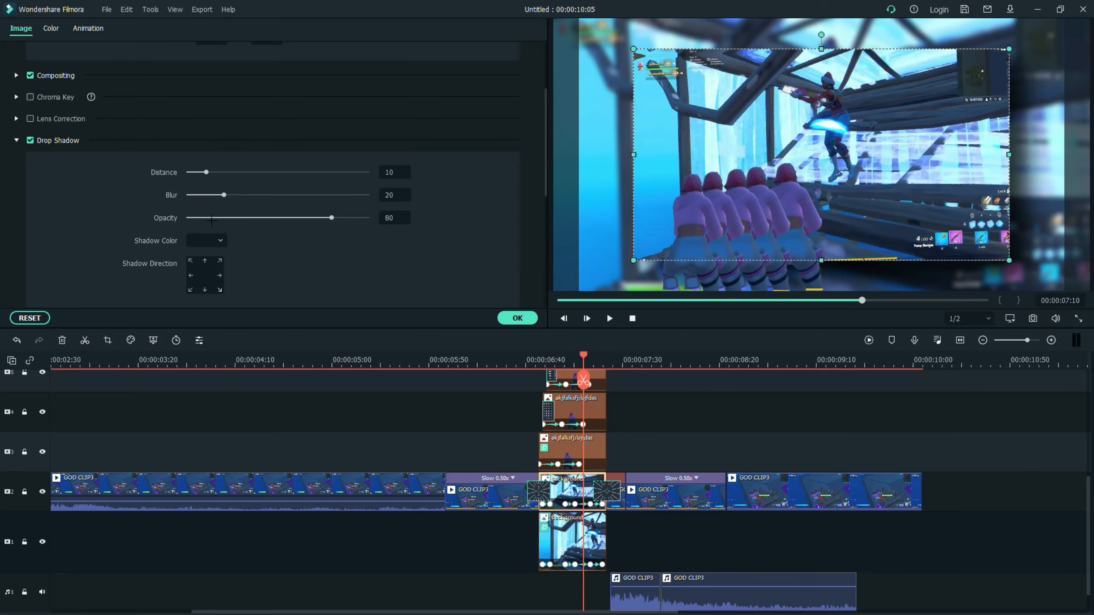
{"action": "left_click_drag", "start_coordinate": [205, 172], "coordinate": [411, 222]}
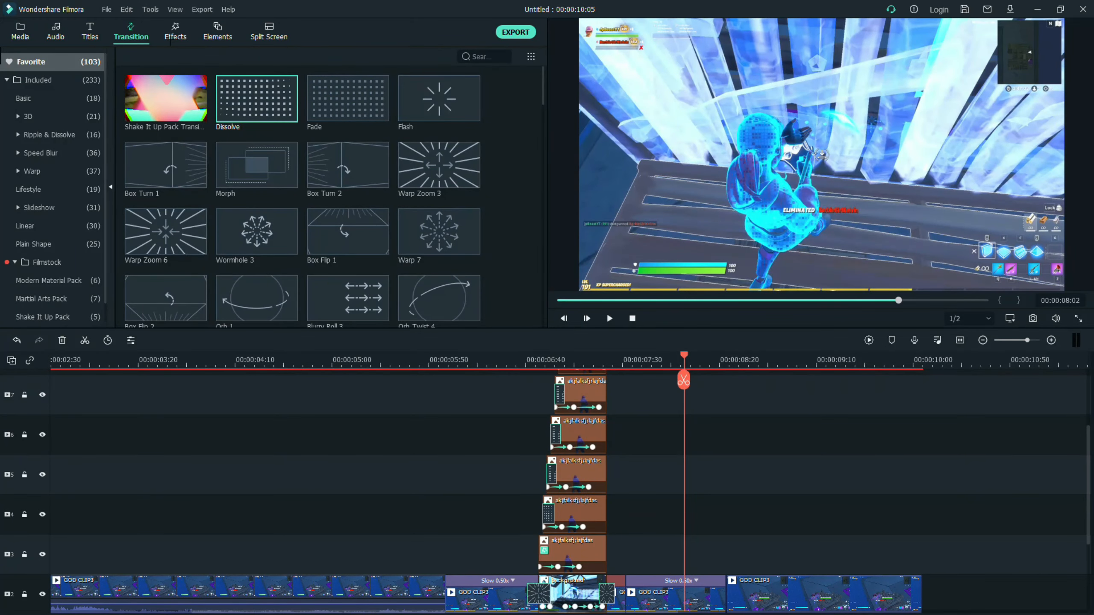
Step: Search the effects for glow, apply the Glow effect to the cutout on track 3 and play it back
{"action": "left_click", "coordinate": [170, 35]}
{"action": "left_click", "coordinate": [504, 56]}
{"action": "type", "text": "glow"}
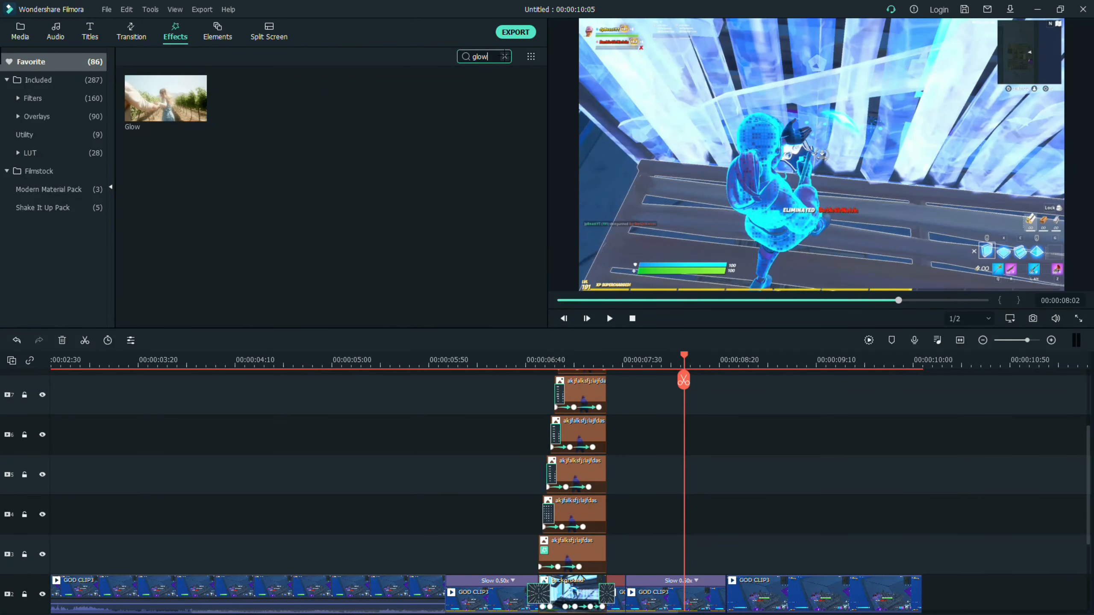
{"action": "left_click_drag", "start_coordinate": [197, 111], "coordinate": [573, 555]}
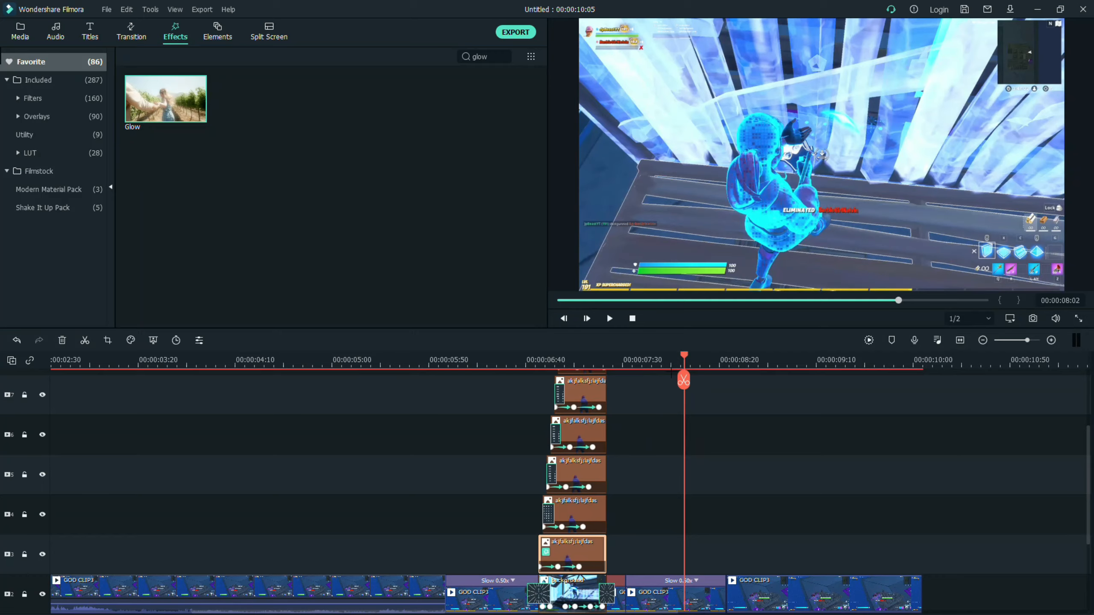
{"action": "left_click_drag", "start_coordinate": [683, 380], "coordinate": [557, 380]}
{"action": "key", "text": "space"}
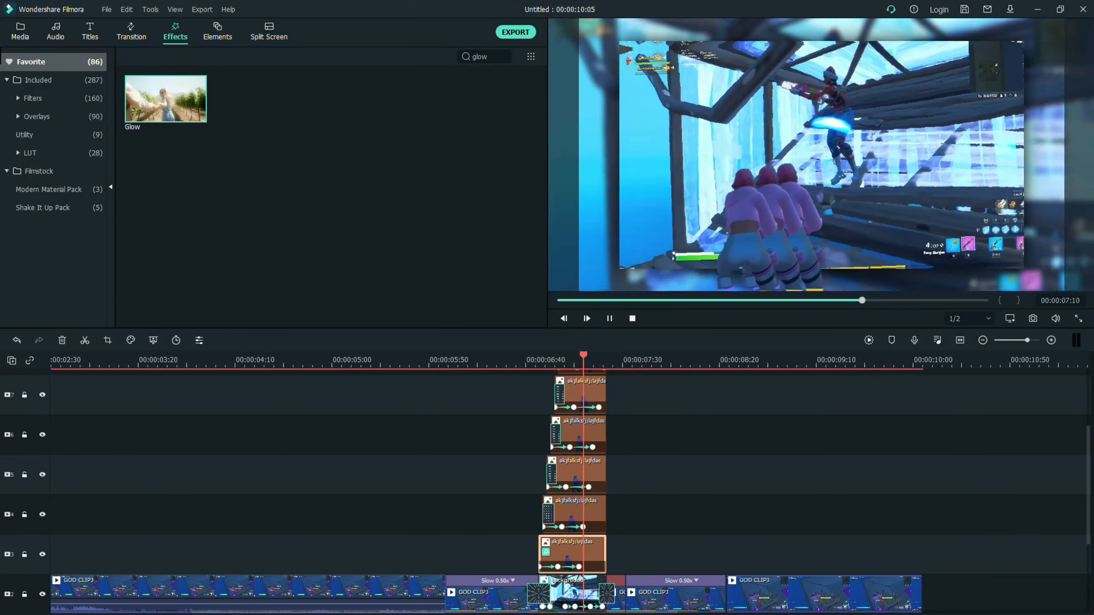
{"action": "key", "text": "space"}
Step: Apply the Glow effect to the cutout copies above track 3 and play back the stack from 00:00:06:26
{"action": "left_click", "coordinate": [576, 474]}
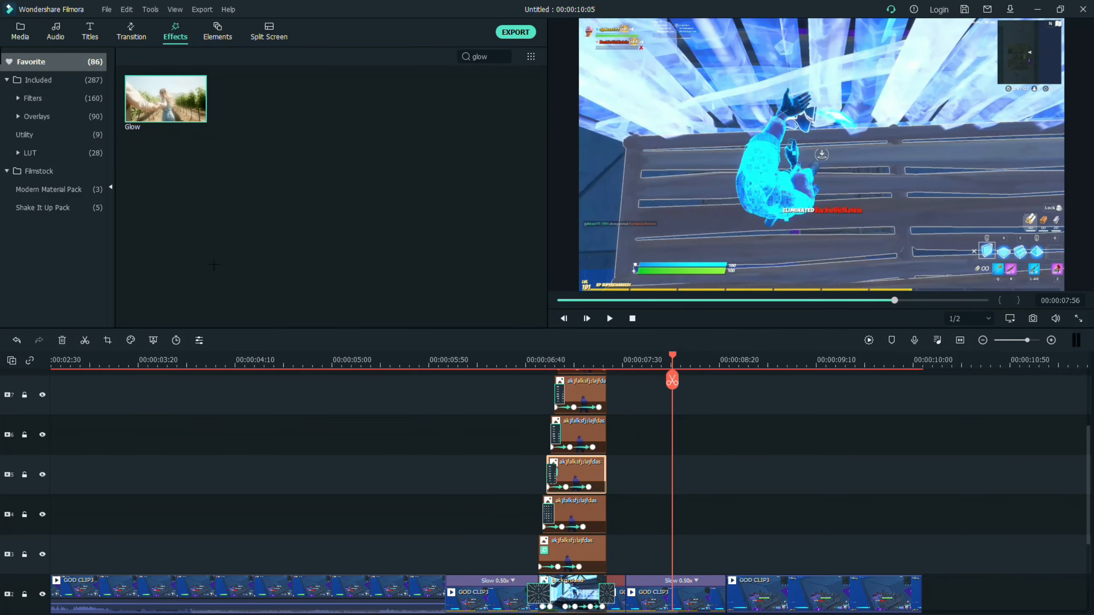
{"action": "left_click", "coordinate": [567, 397]}
{"action": "scroll", "coordinate": [645, 463], "scroll_direction": "up", "scroll_amount": 2}
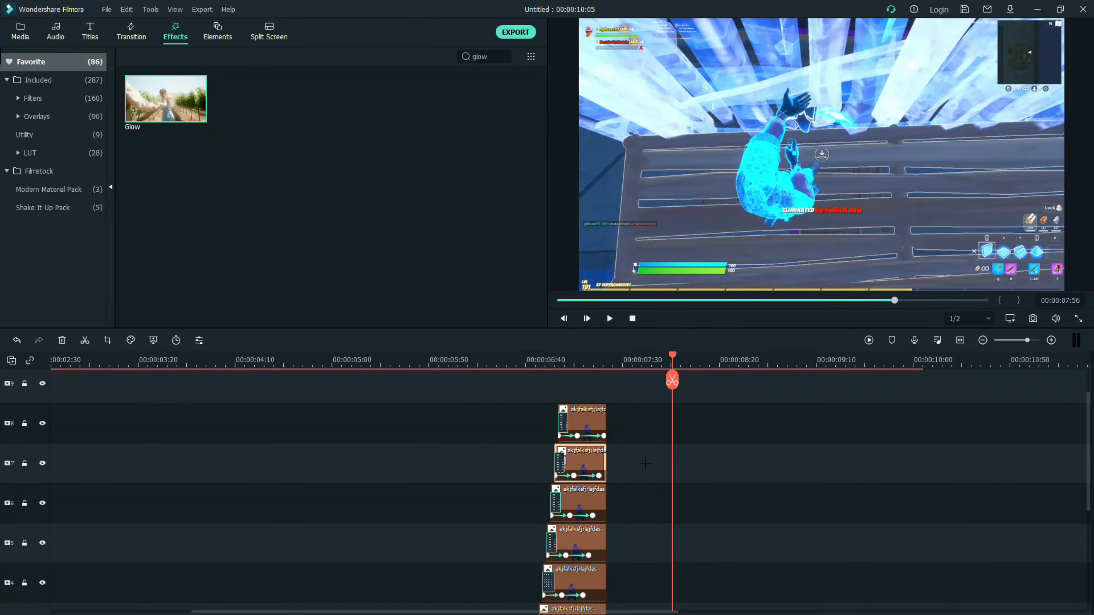
{"action": "left_click_drag", "start_coordinate": [673, 380], "coordinate": [498, 380]}
{"action": "scroll", "coordinate": [733, 452], "scroll_direction": "down", "scroll_amount": 2}
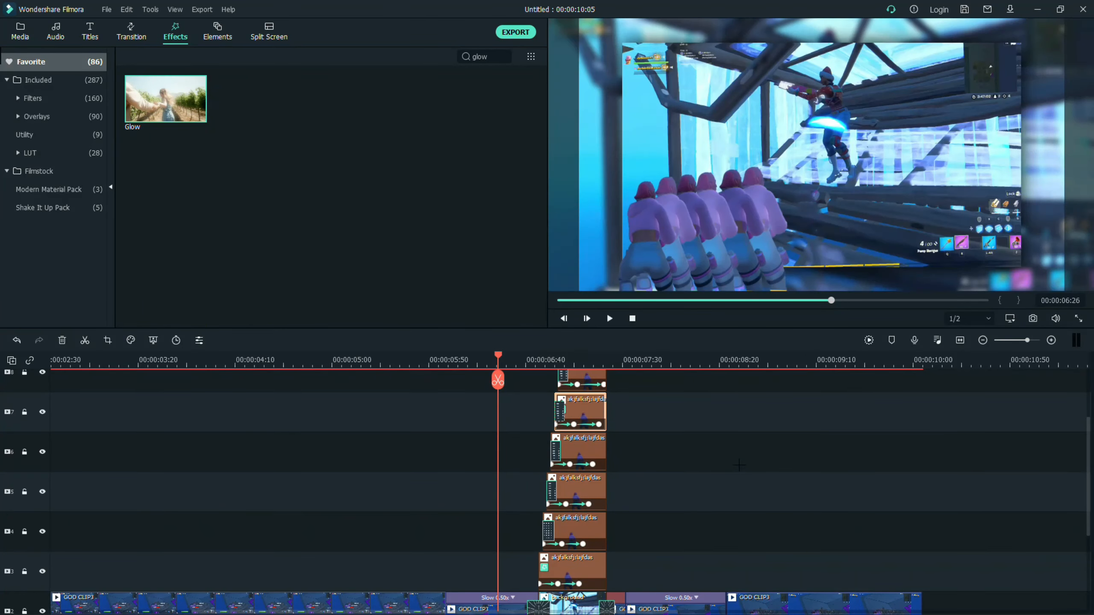
{"action": "key", "text": "space"}
{"action": "key", "text": "space"}
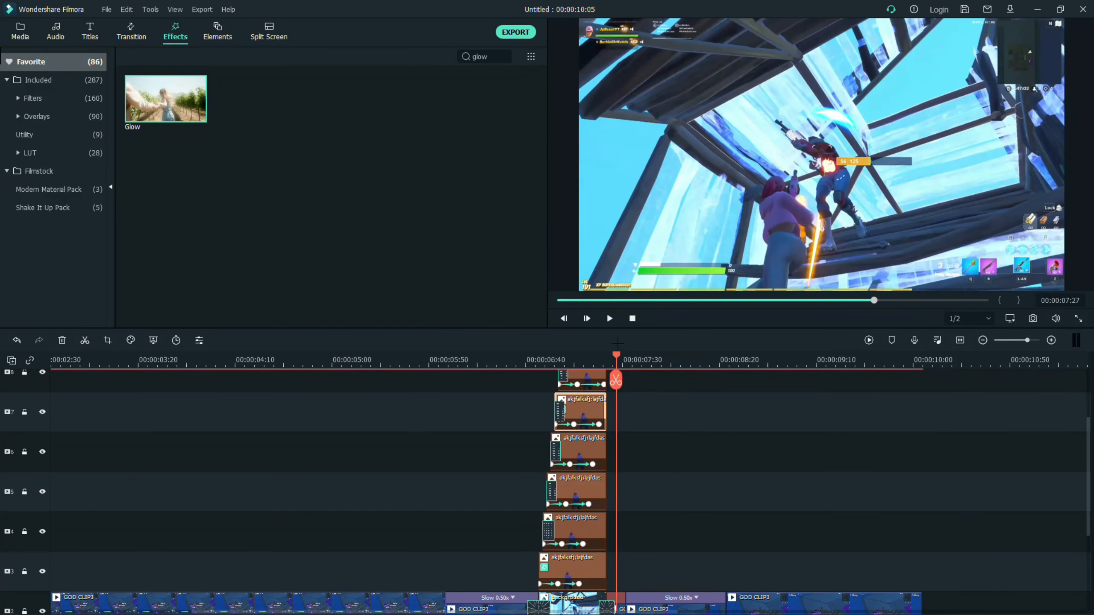
Step: Apply the Chromatic Aberration effect to the cutout on track 7 and move the playhead to 00:00:07:00
{"action": "left_click", "coordinate": [504, 56]}
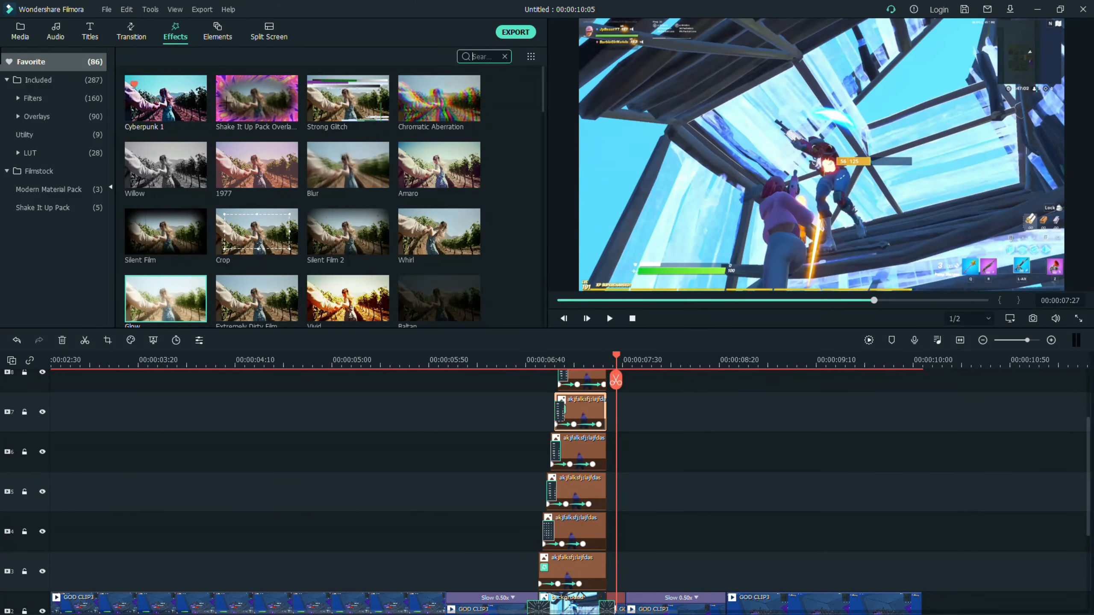
{"action": "left_click_drag", "start_coordinate": [439, 99], "coordinate": [593, 420]}
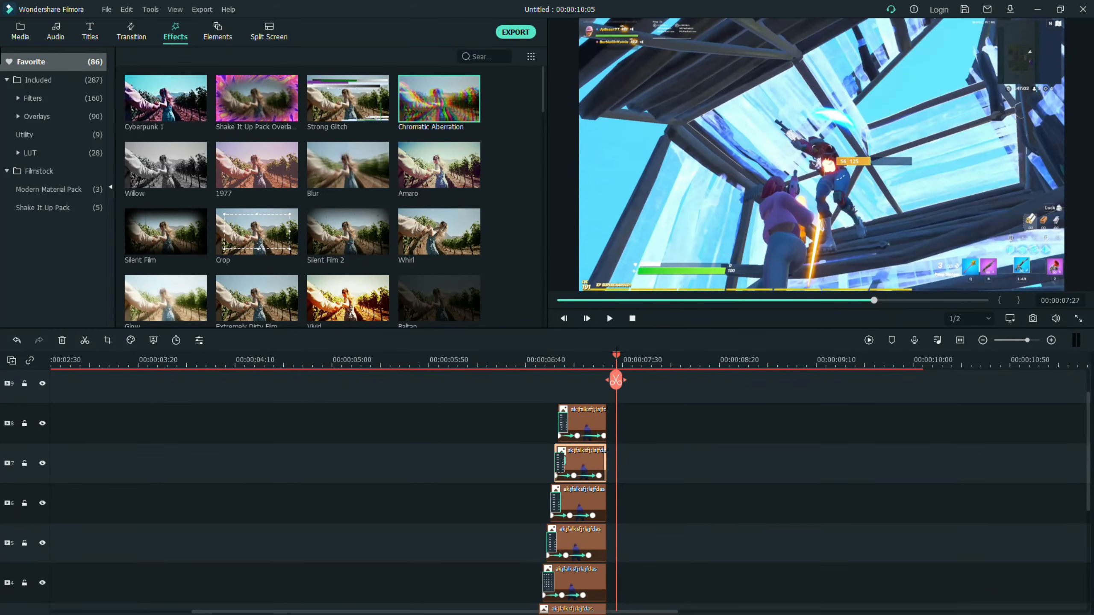
{"action": "left_click_drag", "start_coordinate": [616, 351], "coordinate": [549, 351]}
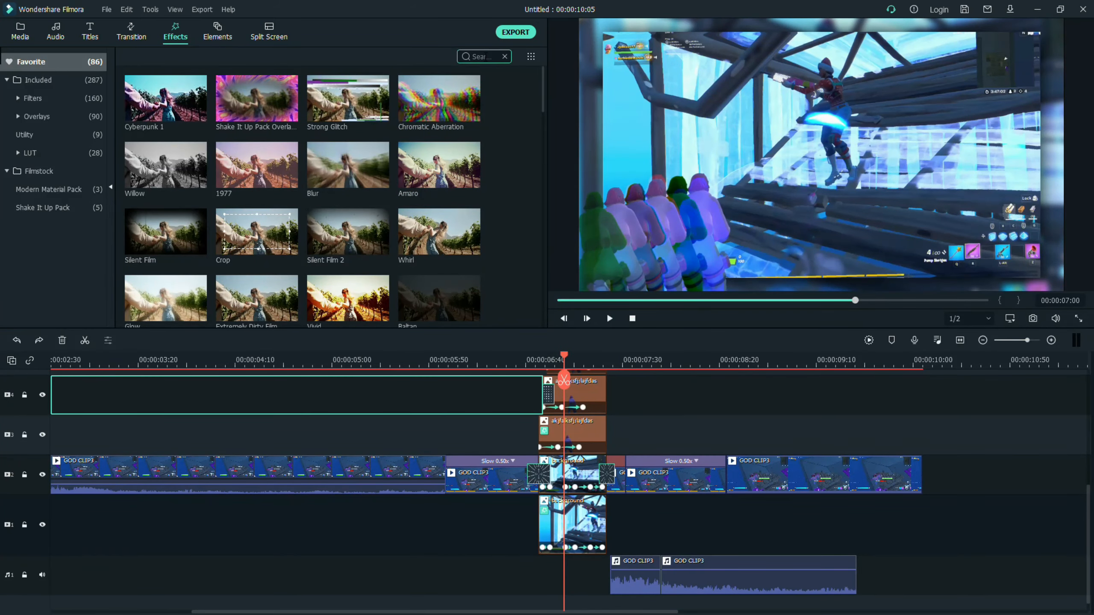
Step: Search the effects for "gli", apply Glitch Distortion to the background clip on track 2 and play back the section
{"action": "left_click", "coordinate": [486, 57]}
{"action": "type", "text": "gli"}
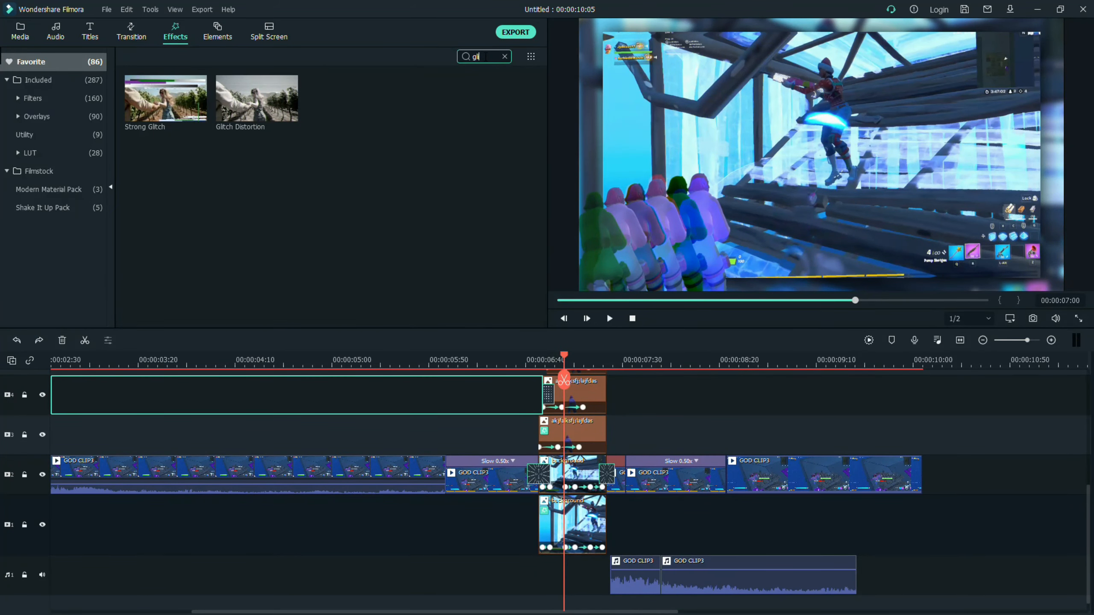
{"action": "left_click_drag", "start_coordinate": [257, 98], "coordinate": [572, 474]}
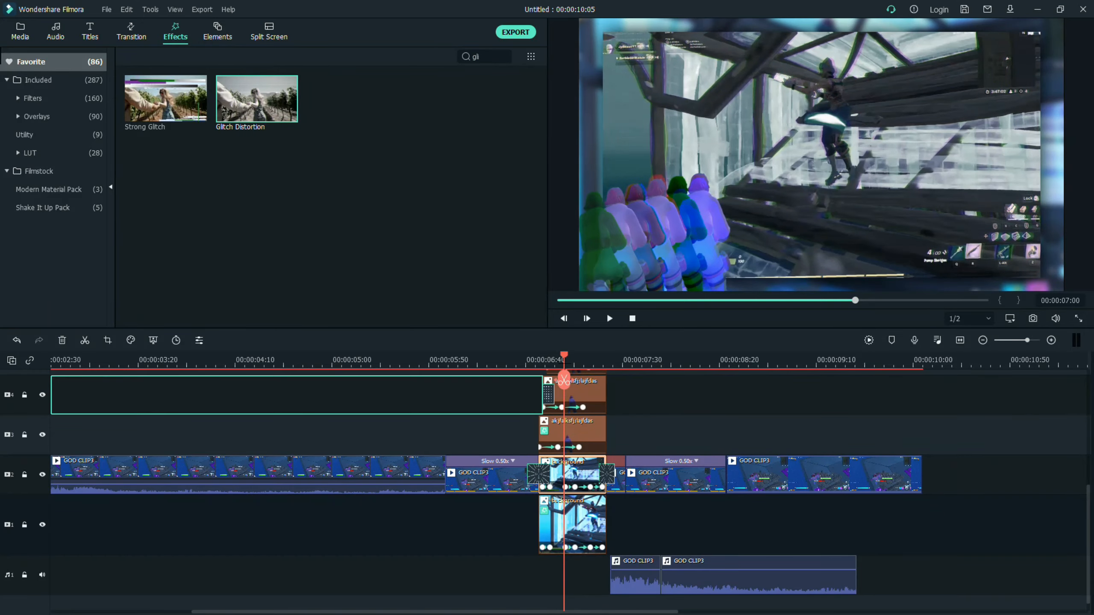
{"action": "left_click", "coordinate": [509, 366]}
{"action": "key", "text": "space"}
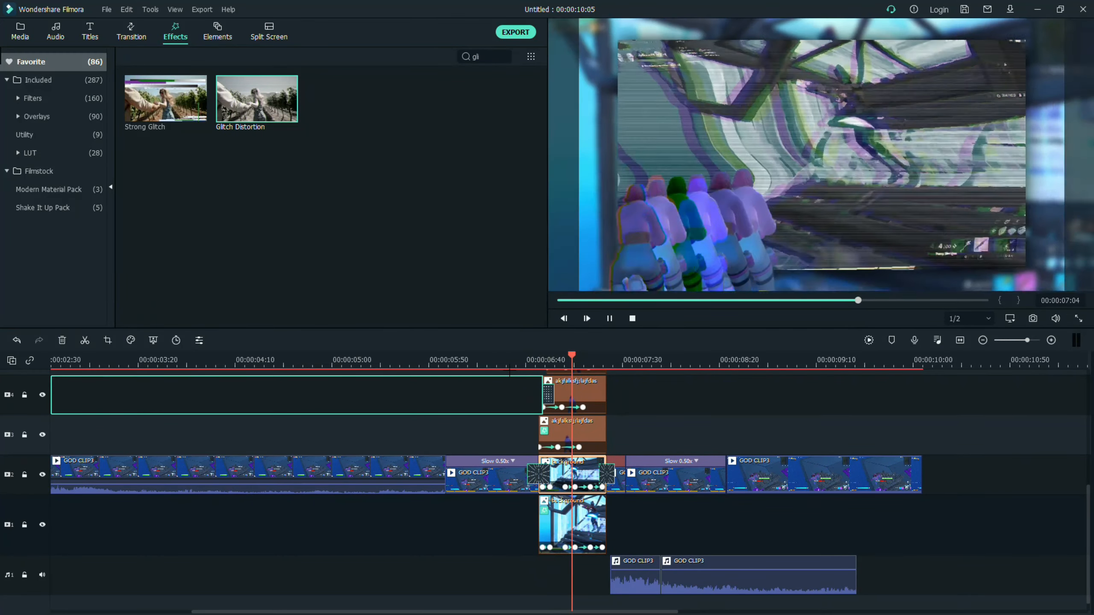
{"action": "key", "text": "space"}
{"action": "left_click_drag", "start_coordinate": [667, 354], "coordinate": [542, 354]}
{"action": "left_click", "coordinate": [616, 429]}
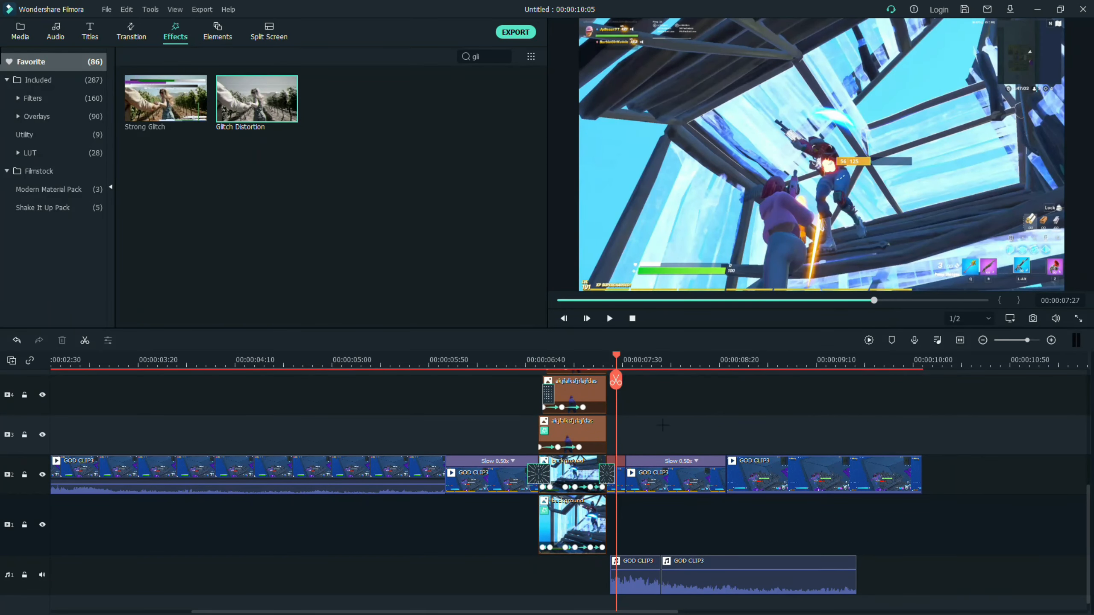
Step: Add the Gradient 1 sample color on track 3 and the White sample color on track 4, both starting at 00:00:07:27
{"action": "left_click", "coordinate": [34, 33]}
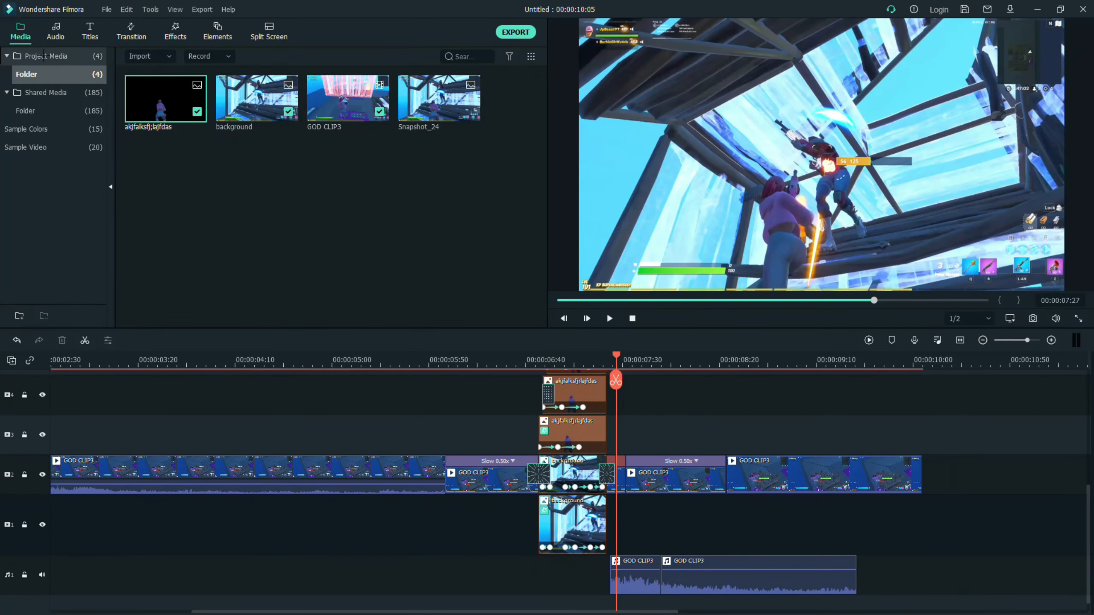
{"action": "left_click", "coordinate": [40, 127]}
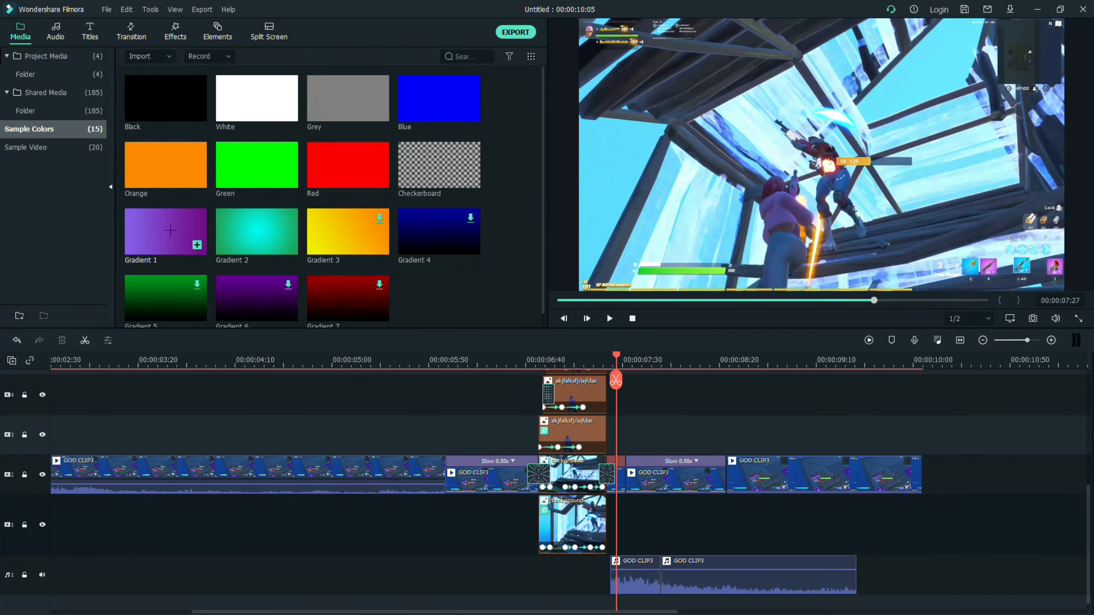
{"action": "left_click_drag", "start_coordinate": [170, 231], "coordinate": [616, 444]}
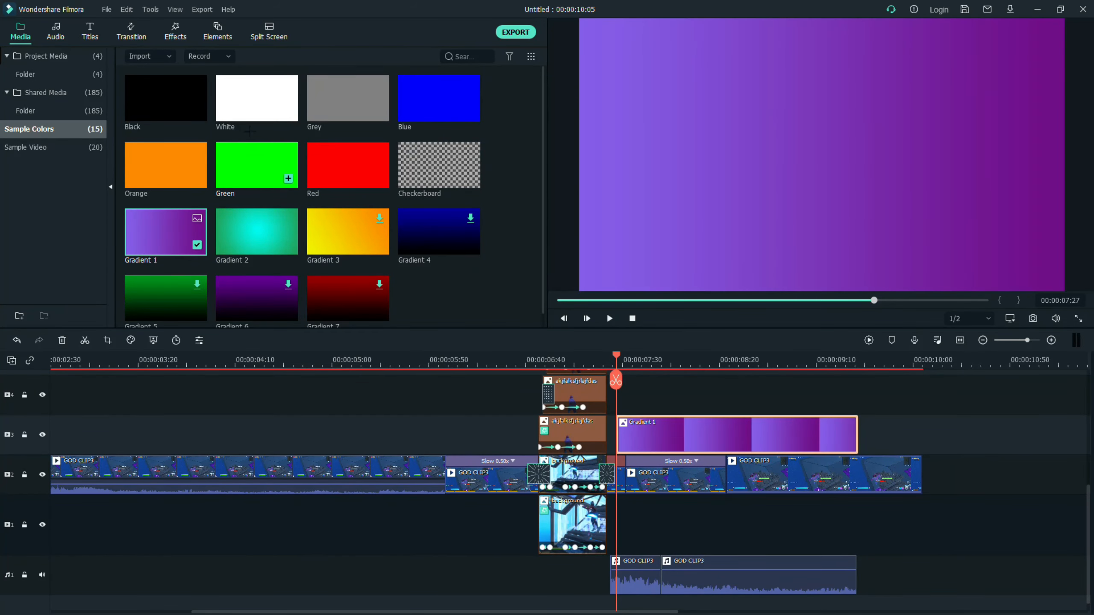
{"action": "left_click_drag", "start_coordinate": [250, 131], "coordinate": [631, 391]}
Step: Set the White clip's blending mode to Overlay and its opacity to 20%
{"action": "double_click", "coordinate": [631, 391]}
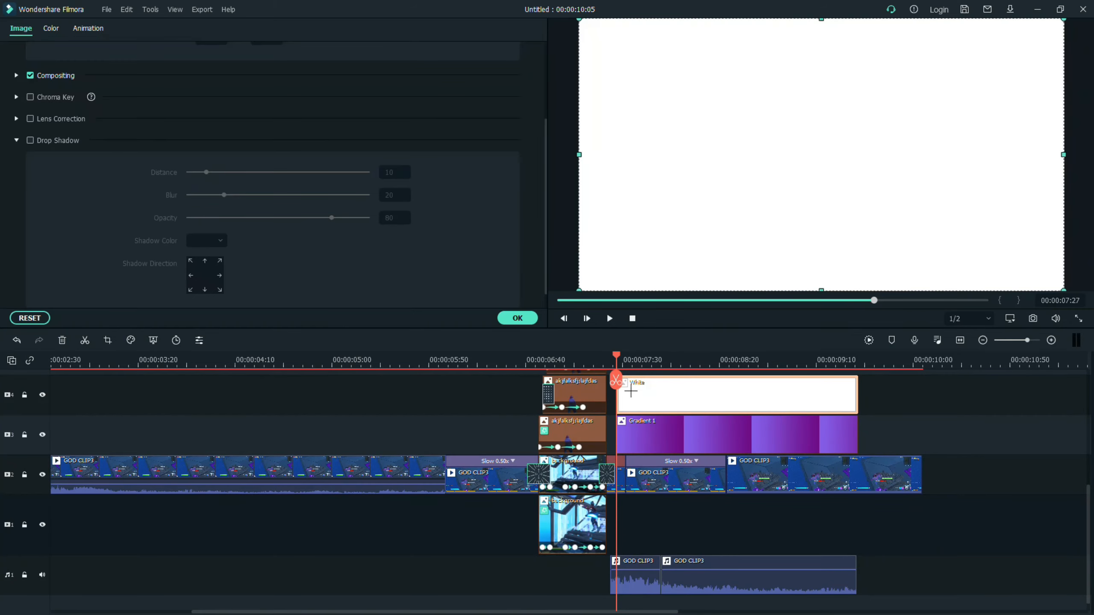
{"action": "left_click", "coordinate": [99, 30]}
{"action": "left_click", "coordinate": [21, 29]}
{"action": "scroll", "coordinate": [191, 124], "scroll_direction": "up", "scroll_amount": 4}
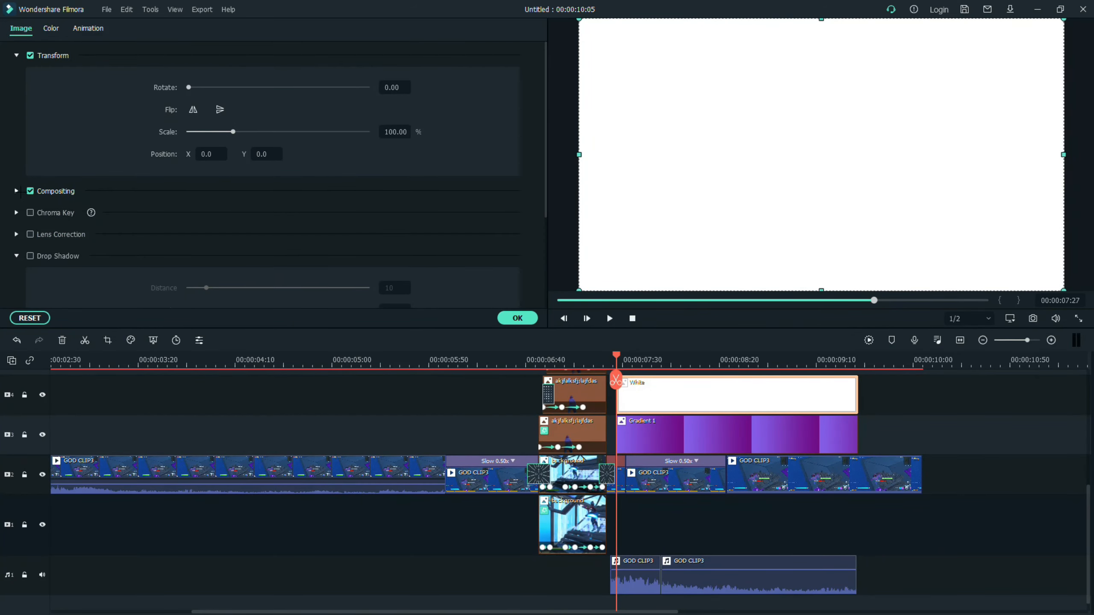
{"action": "left_click", "coordinate": [55, 191]}
{"action": "left_click", "coordinate": [259, 223]}
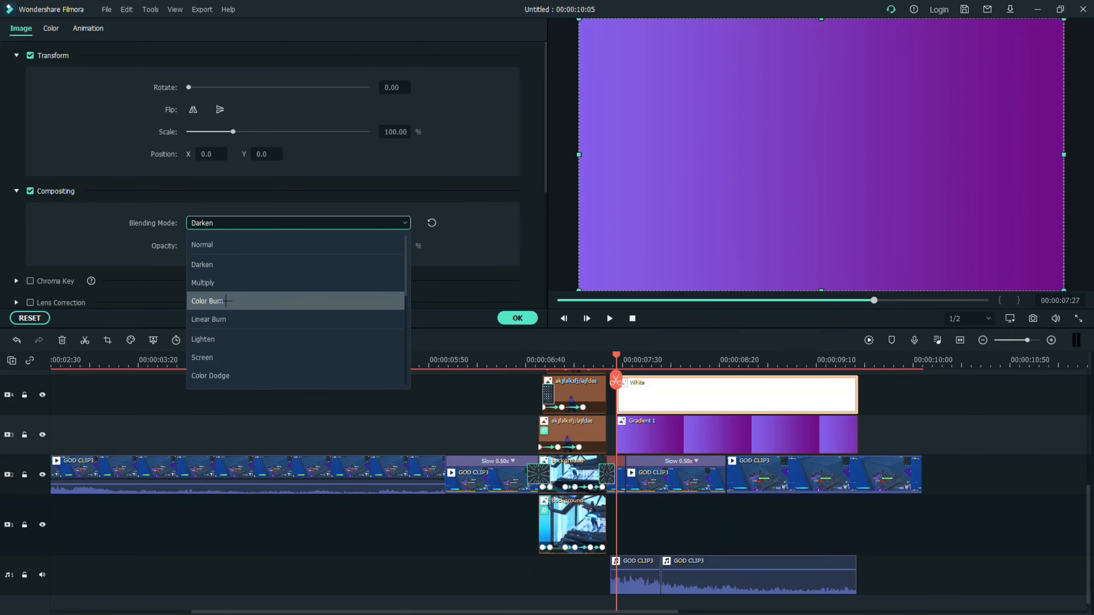
{"action": "scroll", "coordinate": [218, 345], "scroll_direction": "down", "scroll_amount": 1}
{"action": "left_click", "coordinate": [215, 376]}
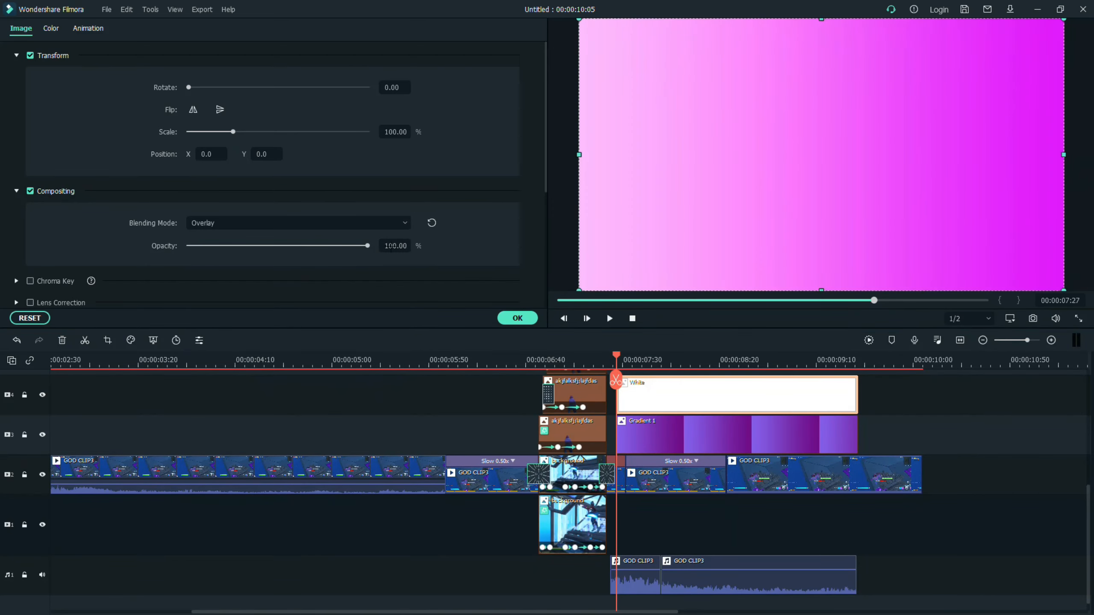
{"action": "left_click", "coordinate": [401, 249]}
{"action": "type", "text": "20"}
{"action": "key", "text": "Return"}
Step: Set the Gradient 1 clip's opacity to 70% and its blending mode to Color Dodge, and accept the settings
{"action": "left_click", "coordinate": [684, 447]}
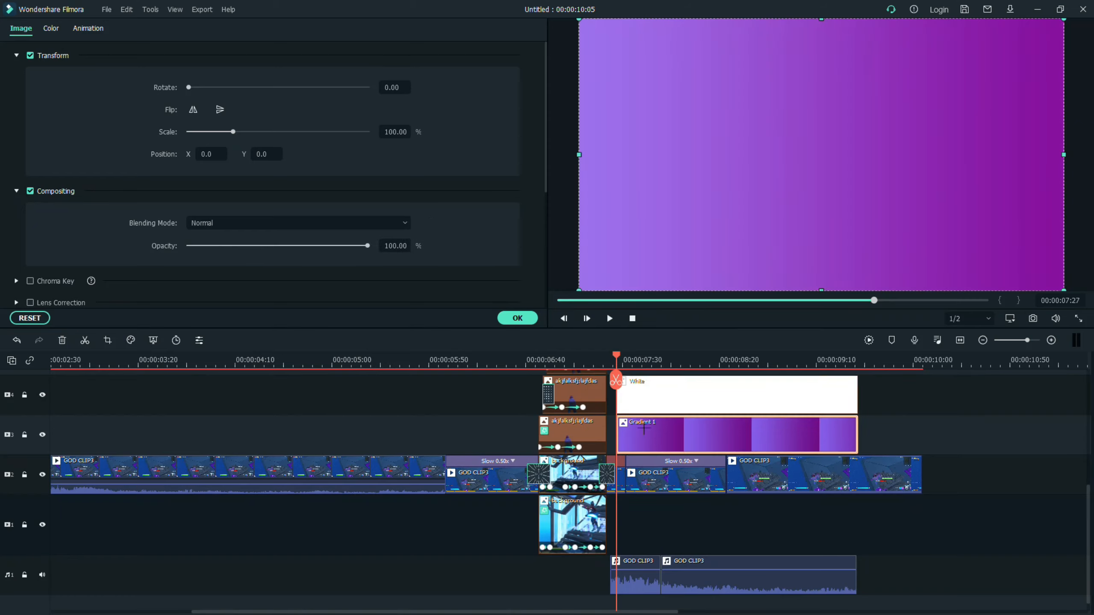
{"action": "left_click", "coordinate": [400, 246]}
{"action": "type", "text": "20"}
{"action": "key", "text": "Return"}
{"action": "left_click", "coordinate": [228, 223]}
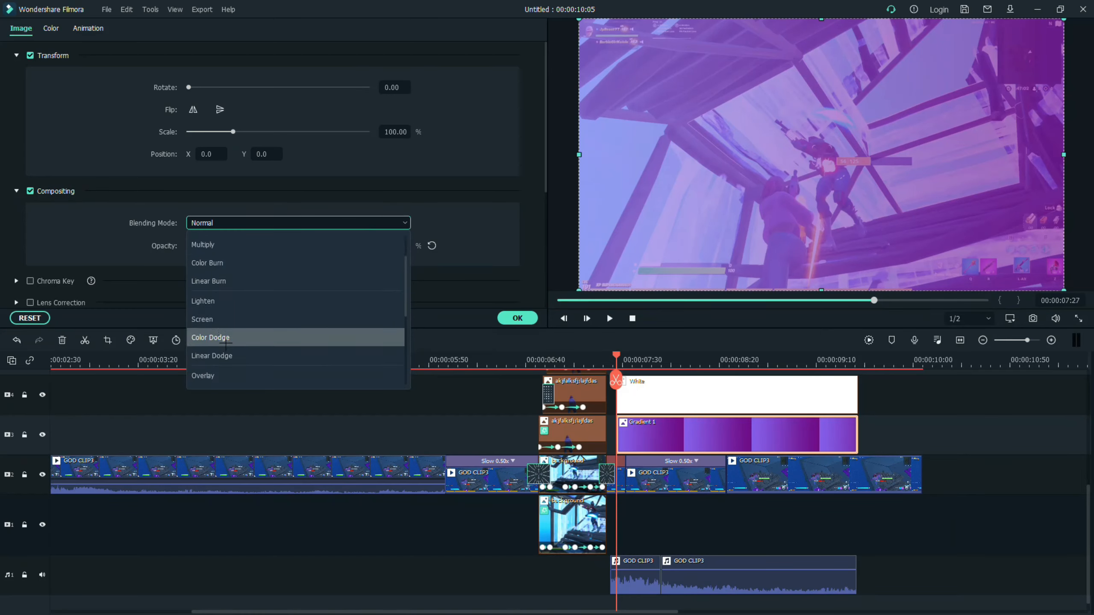
{"action": "left_click", "coordinate": [226, 338]}
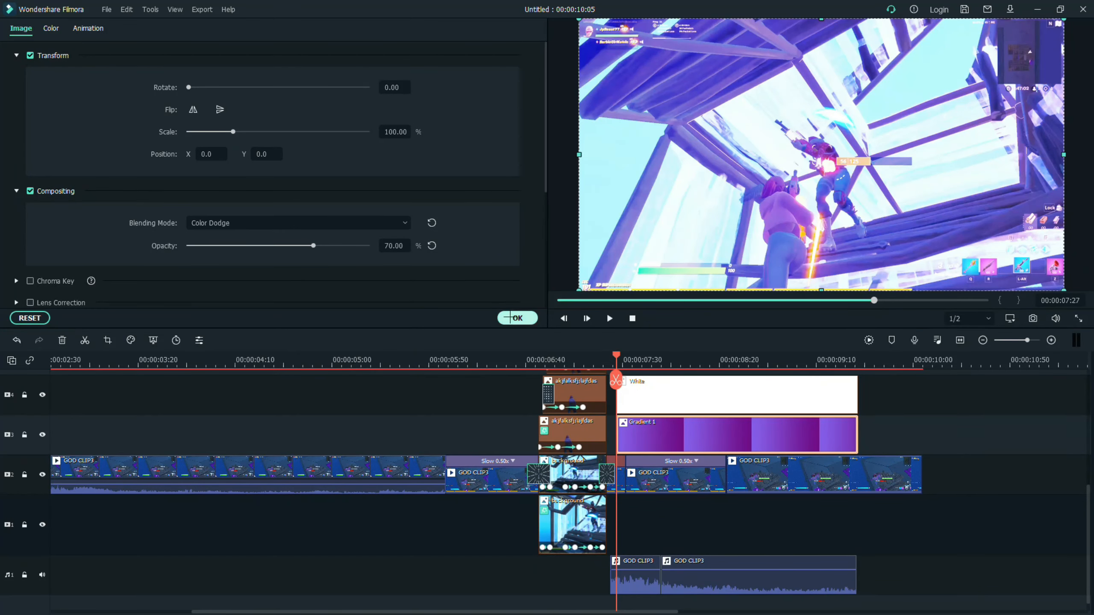
{"action": "left_click", "coordinate": [517, 318]}
Step: Apply the Dissolve transition to the White and Gradient 1 clips, shorten both clips and play them back
{"action": "left_click", "coordinate": [131, 33]}
{"action": "left_click_drag", "start_coordinate": [262, 105], "coordinate": [662, 404]}
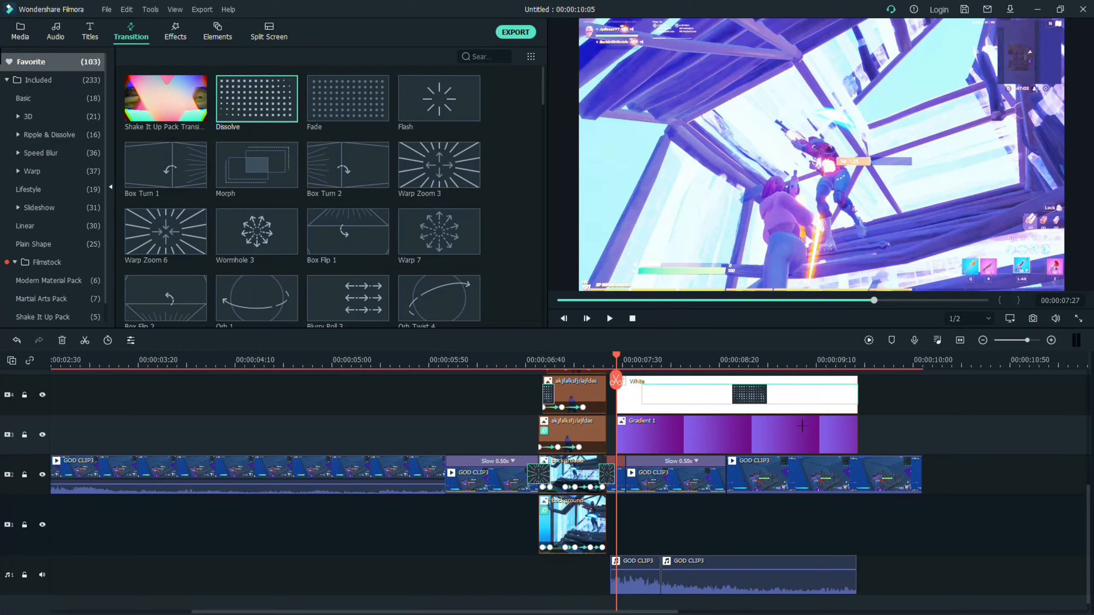
{"action": "left_click_drag", "start_coordinate": [803, 425], "coordinate": [880, 438]}
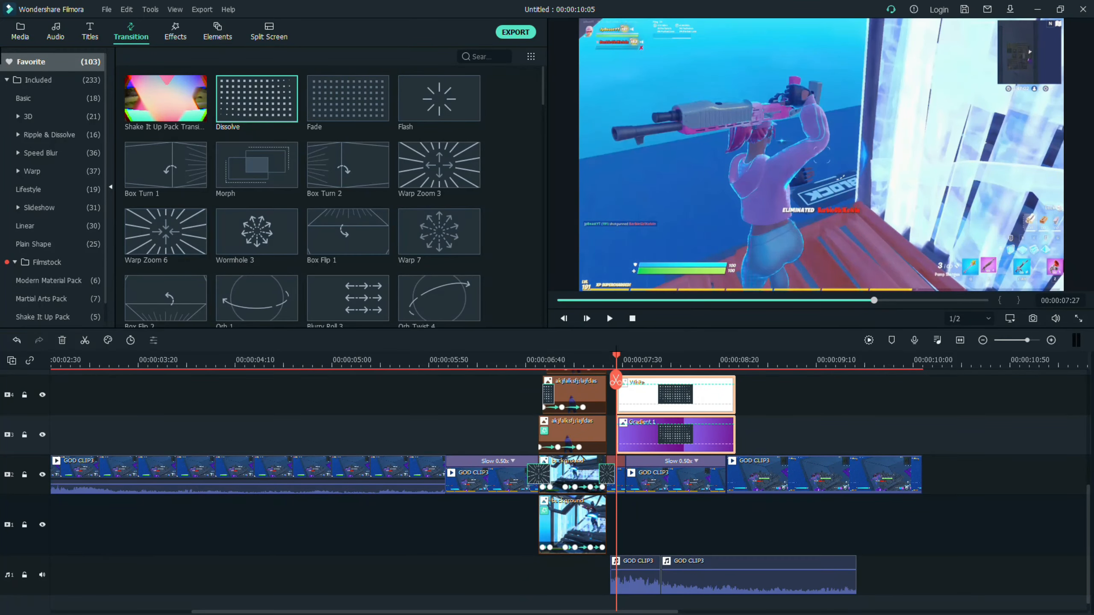
{"action": "key", "text": "space"}
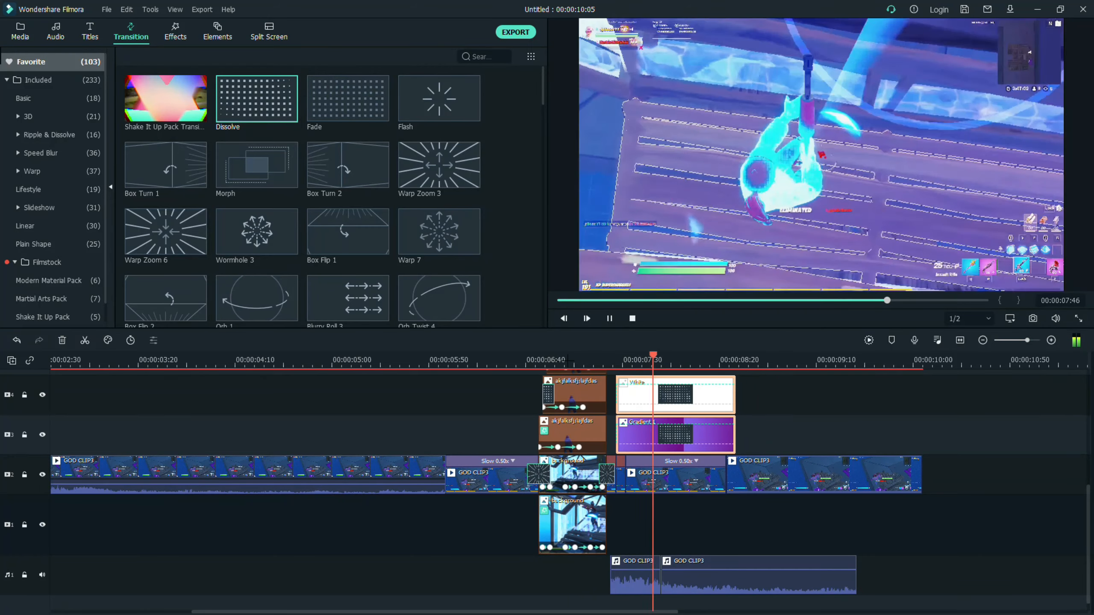
{"action": "key", "text": "space"}
Step: Search the effects for "up" and place Up-Down 2 on track 9 as a short clip right after the cutouts
{"action": "scroll", "coordinate": [560, 474], "scroll_direction": "up", "scroll_amount": 6}
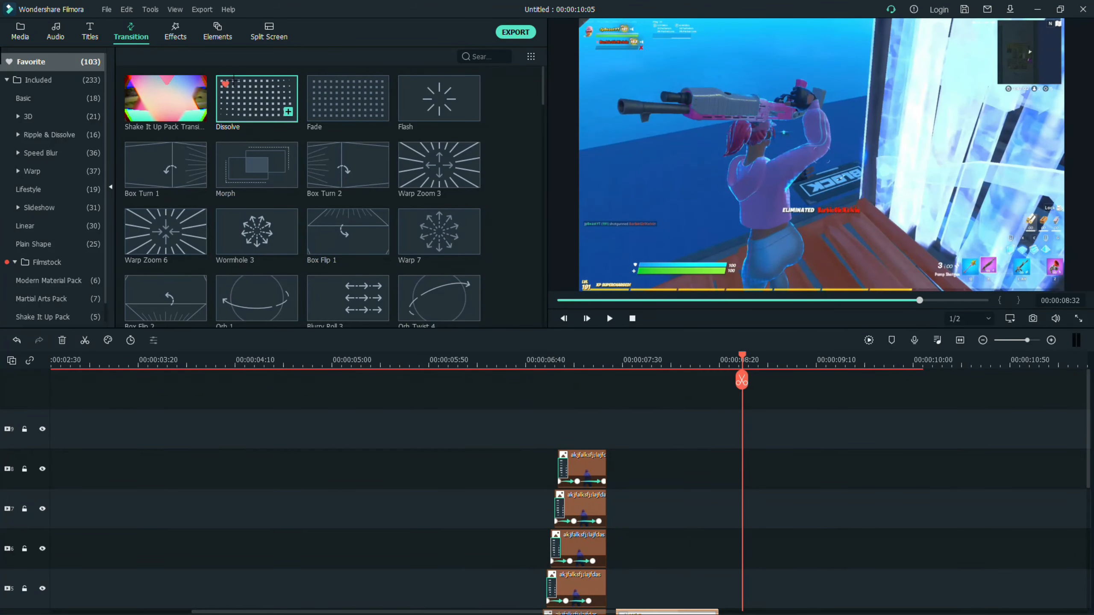
{"action": "left_click", "coordinate": [175, 32]}
{"action": "left_click", "coordinate": [131, 32]}
{"action": "left_click", "coordinate": [176, 32]}
{"action": "left_click", "coordinate": [505, 57]}
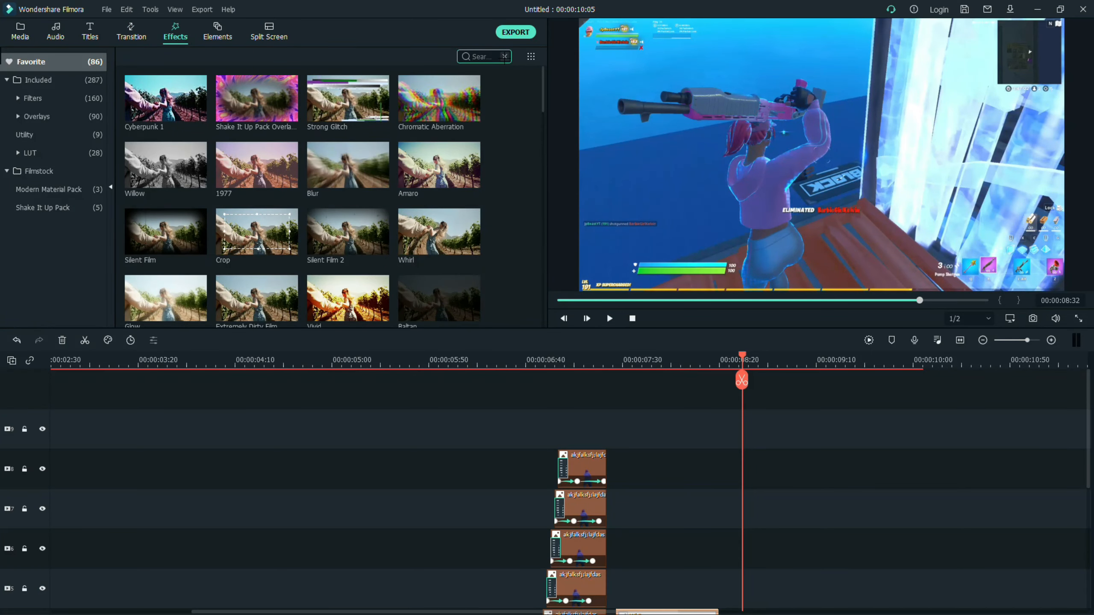
{"action": "type", "text": "up"}
{"action": "left_click_drag", "start_coordinate": [348, 99], "coordinate": [596, 429]}
{"action": "left_click_drag", "start_coordinate": [836, 440], "coordinate": [611, 442]}
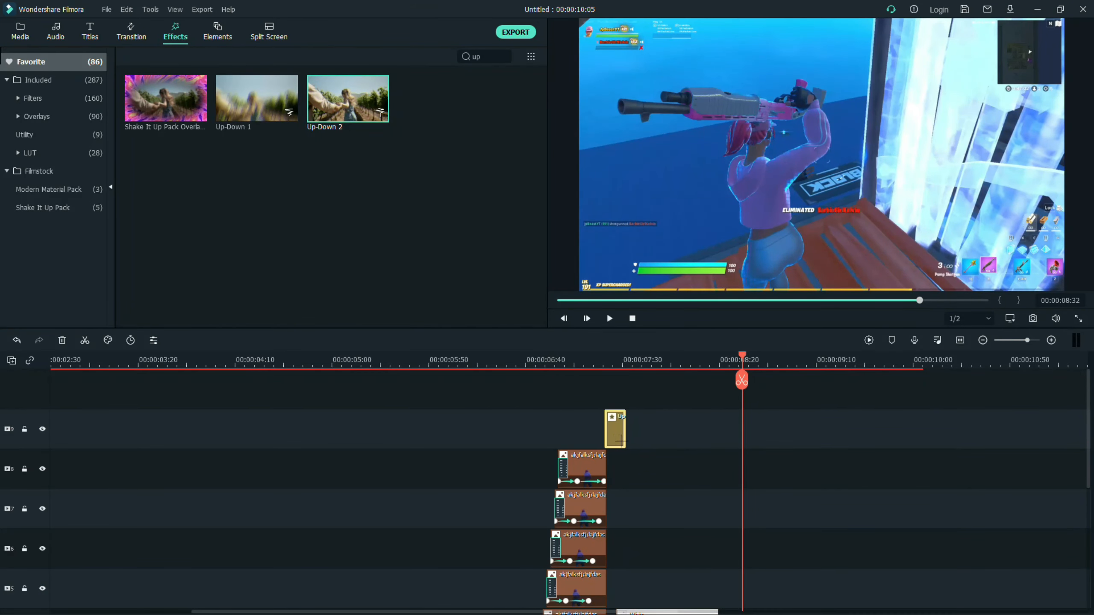
Step: Turn off RGB Separate and set Position X to 0.00 for the Up-Down 1 effect
{"action": "double_click", "coordinate": [611, 440]}
{"action": "left_click_drag", "start_coordinate": [193, 129], "coordinate": [190, 129]}
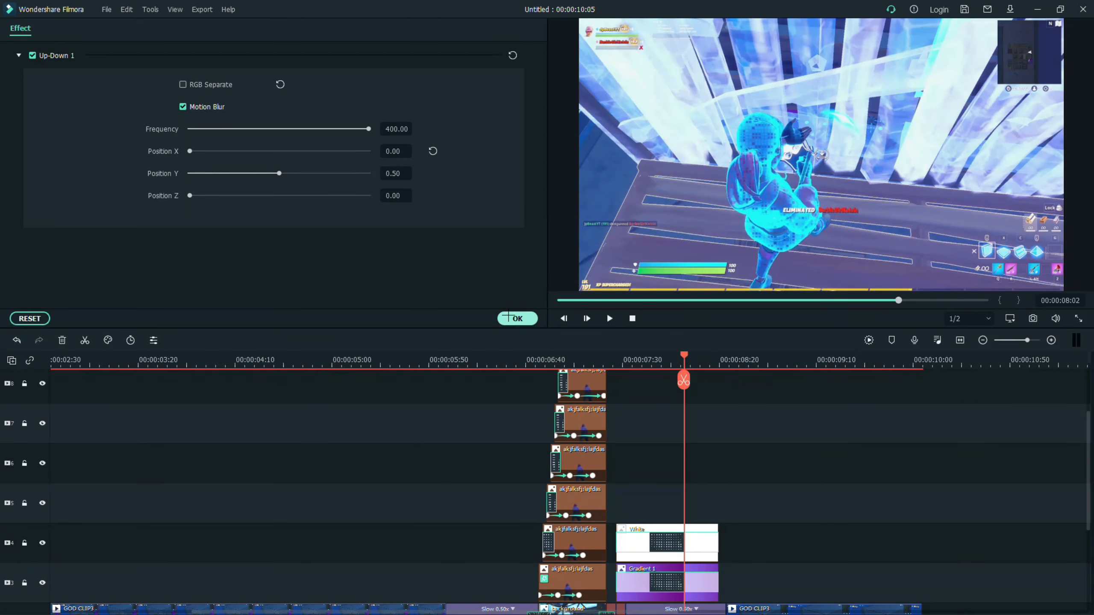
{"action": "left_click", "coordinate": [516, 318]}
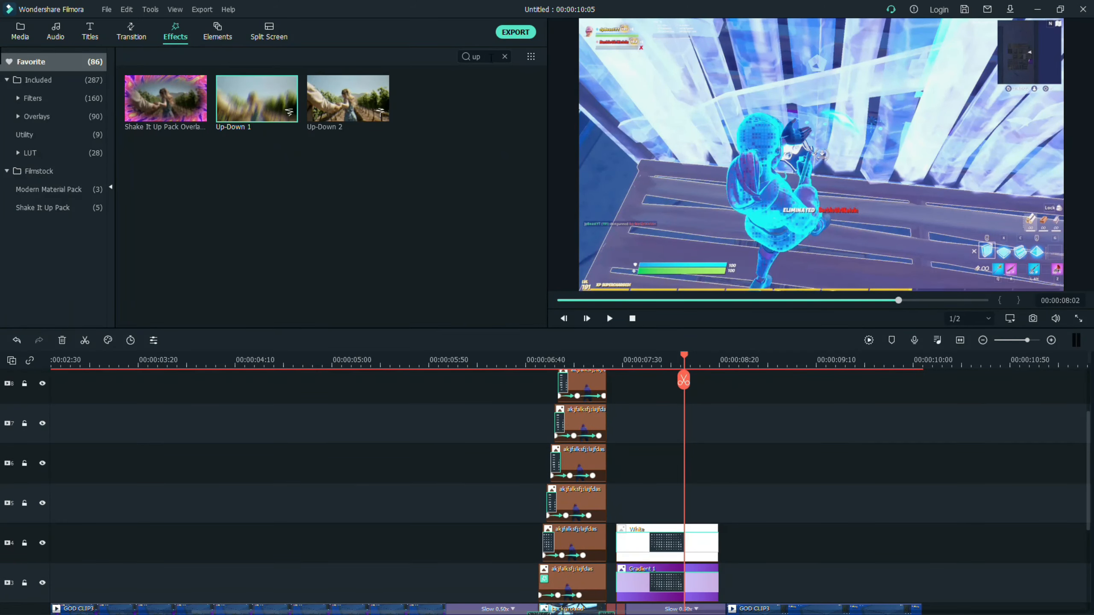
Step: Add the Mild effect above the White clip with RGB Separate off, Frequency 1.90, Position X 0.15 and Position Y 0.11
{"action": "left_click", "coordinate": [505, 56]}
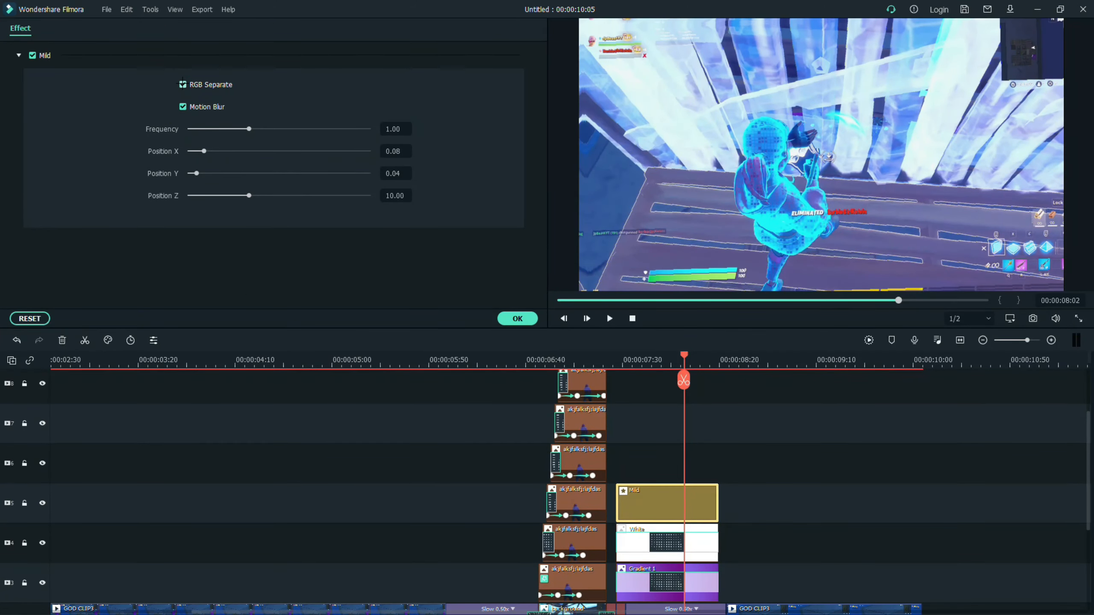
{"action": "left_click", "coordinate": [183, 84]}
{"action": "left_click_drag", "start_coordinate": [249, 129], "coordinate": [303, 129]}
{"action": "left_click_drag", "start_coordinate": [204, 151], "coordinate": [209, 174]}
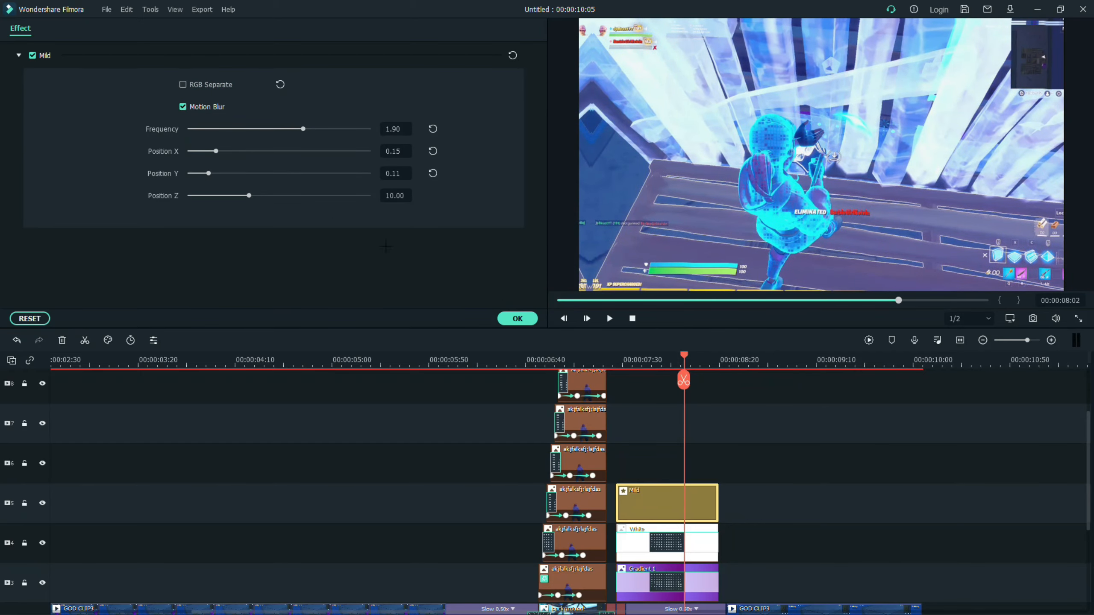
{"action": "left_click", "coordinate": [517, 318]}
Step: Move the cutouts, the color overlays and the Mild effect up one track to leave track 3 empty
{"action": "left_click_drag", "start_coordinate": [265, 563], "coordinate": [368, 407]}
{"action": "scroll", "coordinate": [337, 447], "scroll_direction": "up", "scroll_amount": 2}
{"action": "scroll", "coordinate": [420, 527], "scroll_direction": "down", "scroll_amount": 4}
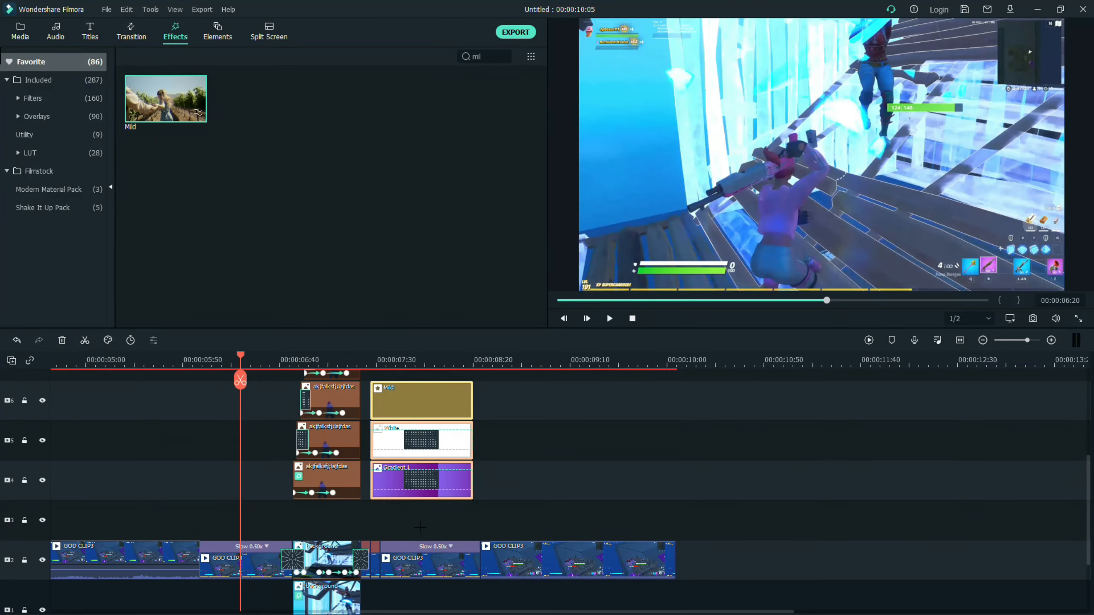
{"action": "left_click", "coordinate": [340, 520]}
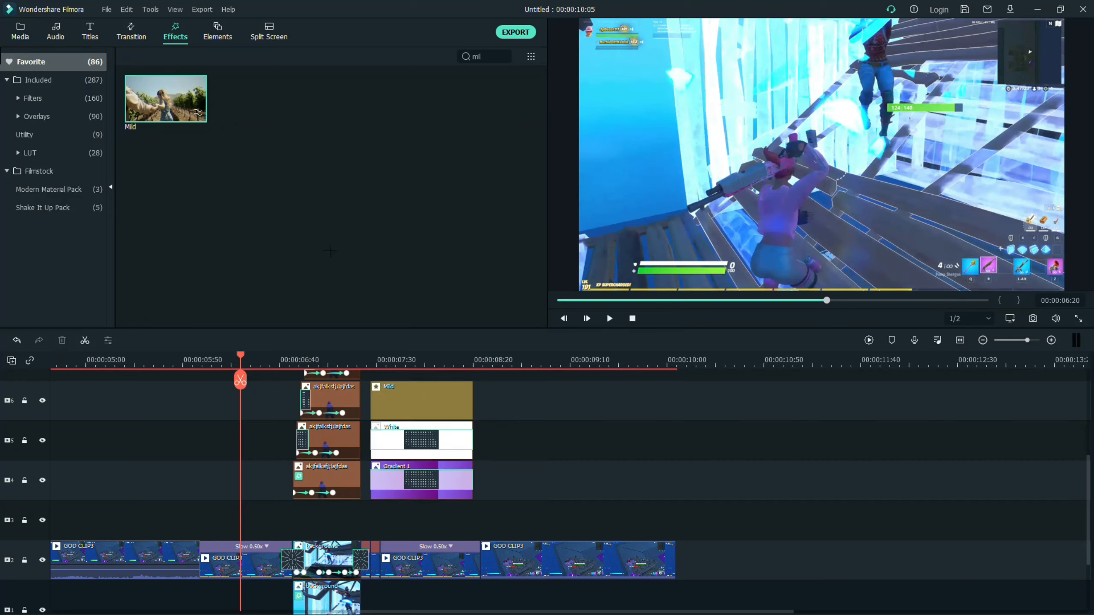
Step: Search the effects for "nar", place Narrow on track 3 over the background clip and trim its end to the start of the color overlays
{"action": "left_click", "coordinate": [505, 56]}
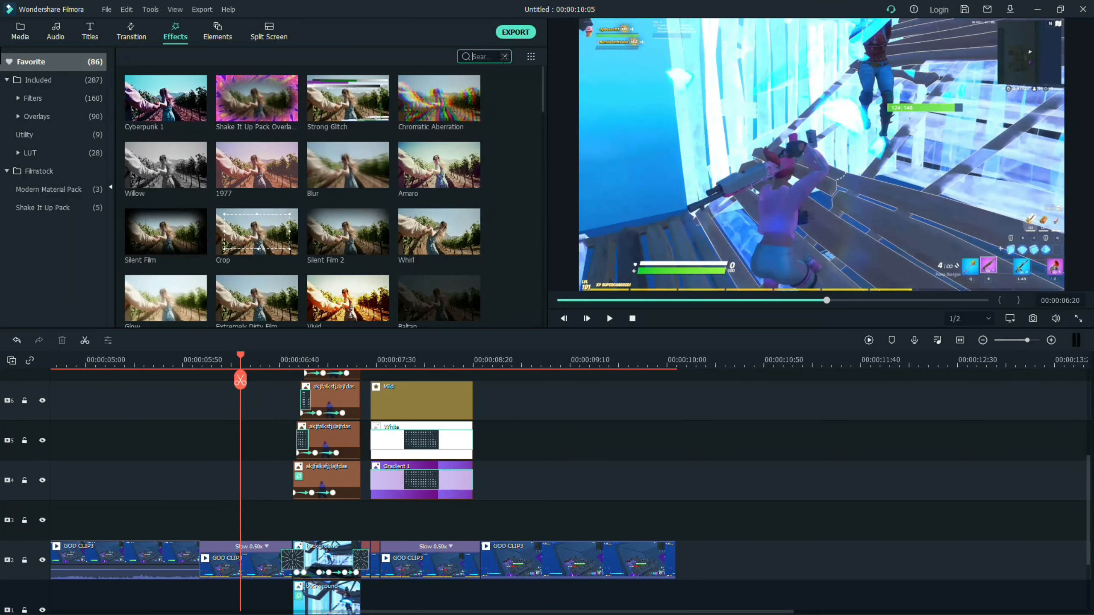
{"action": "type", "text": "nar"}
{"action": "left_click_drag", "start_coordinate": [198, 112], "coordinate": [295, 520]}
{"action": "left_click_drag", "start_coordinate": [539, 524], "coordinate": [373, 521]}
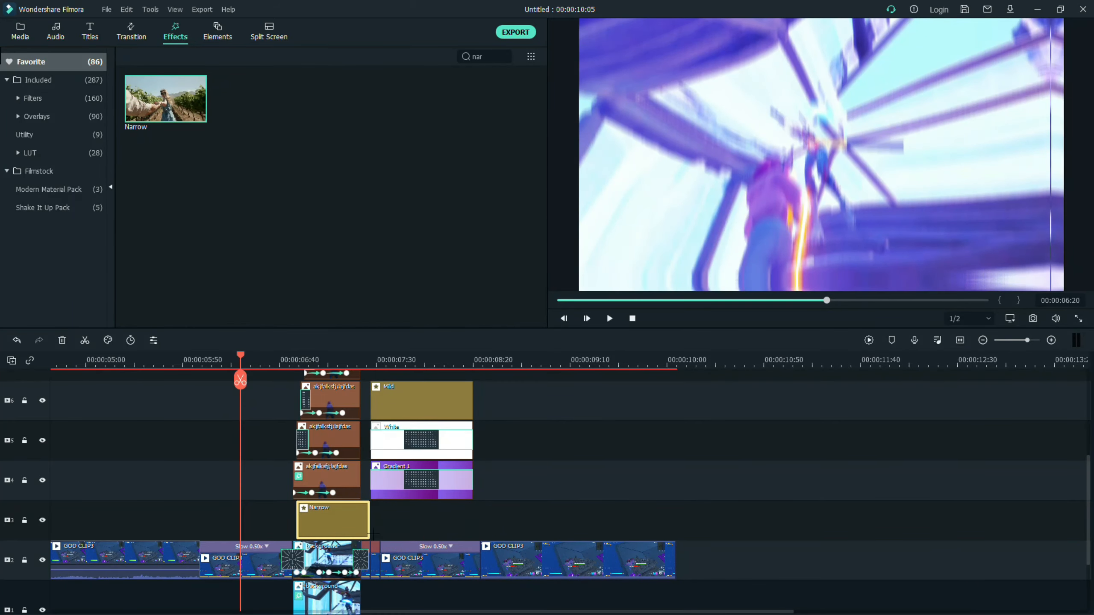
Step: Split the Narrow effect on track 3 at 00:00:06:53, four frames after its start
{"action": "left_click_drag", "start_coordinate": [240, 355], "coordinate": [297, 354]}
{"action": "scroll", "coordinate": [194, 392], "scroll_direction": "up", "scroll_amount": 1}
{"action": "left_click_drag", "start_coordinate": [175, 353], "coordinate": [116, 354]}
{"action": "scroll", "coordinate": [270, 409], "scroll_direction": "left", "scroll_amount": 3}
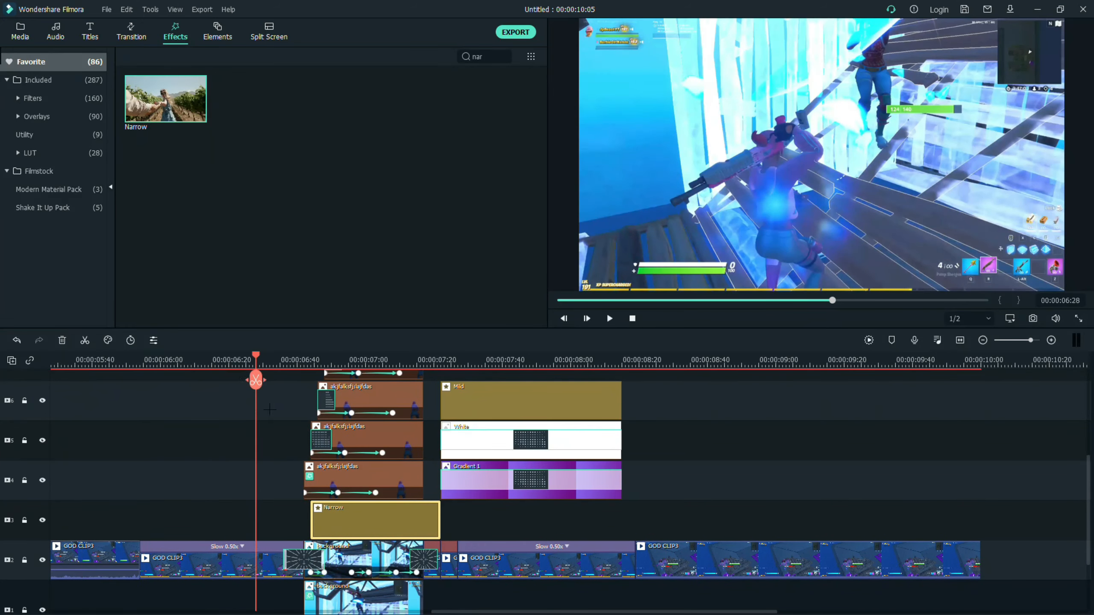
{"action": "left_click_drag", "start_coordinate": [256, 355], "coordinate": [310, 356]}
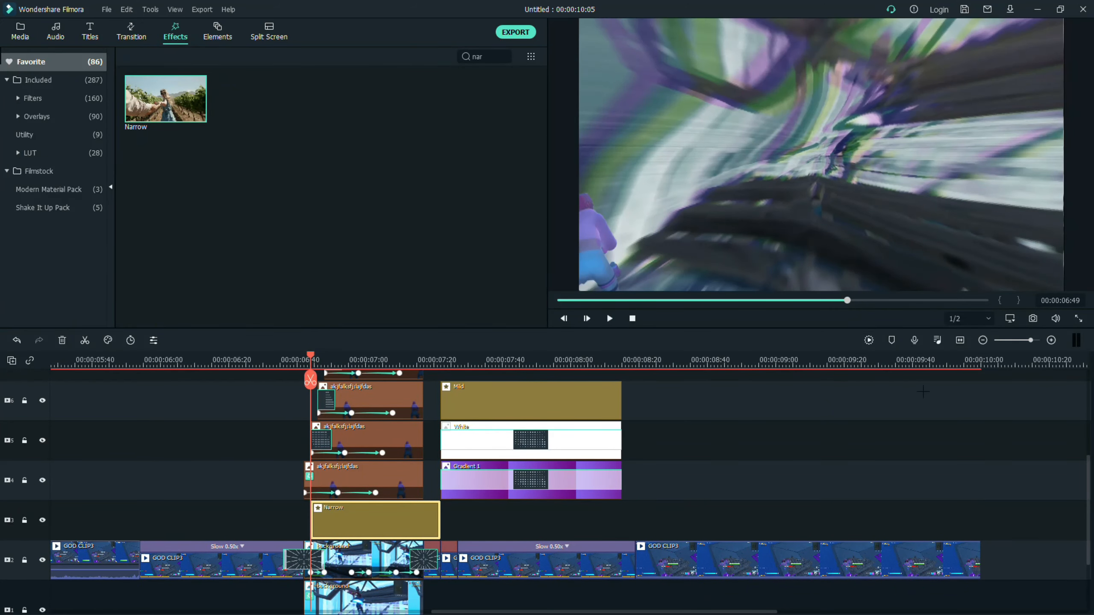
{"action": "scroll", "coordinate": [568, 483], "scroll_direction": "up", "scroll_amount": 1}
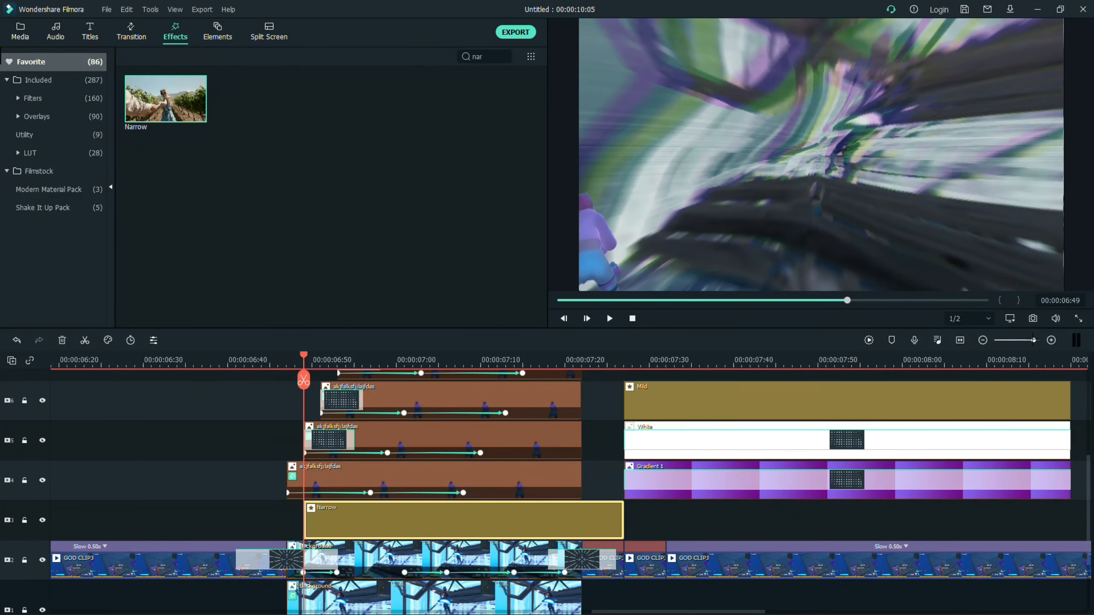
{"action": "key", "text": "Right"}
{"action": "key", "text": "Right"}
{"action": "key", "text": "Right"}
{"action": "key", "text": "Right"}
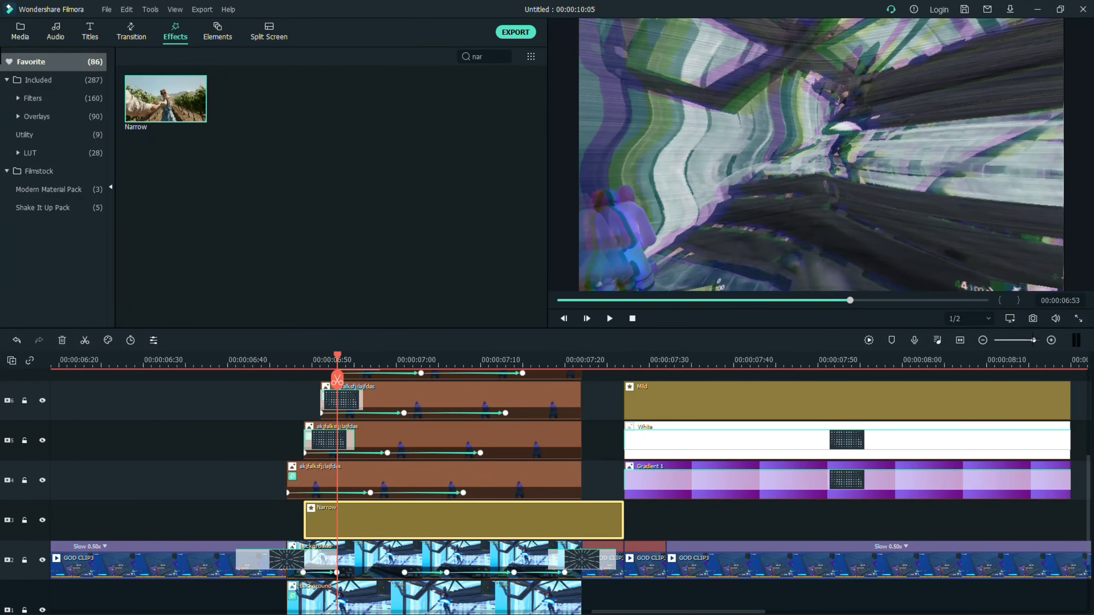
{"action": "key", "text": "Right"}
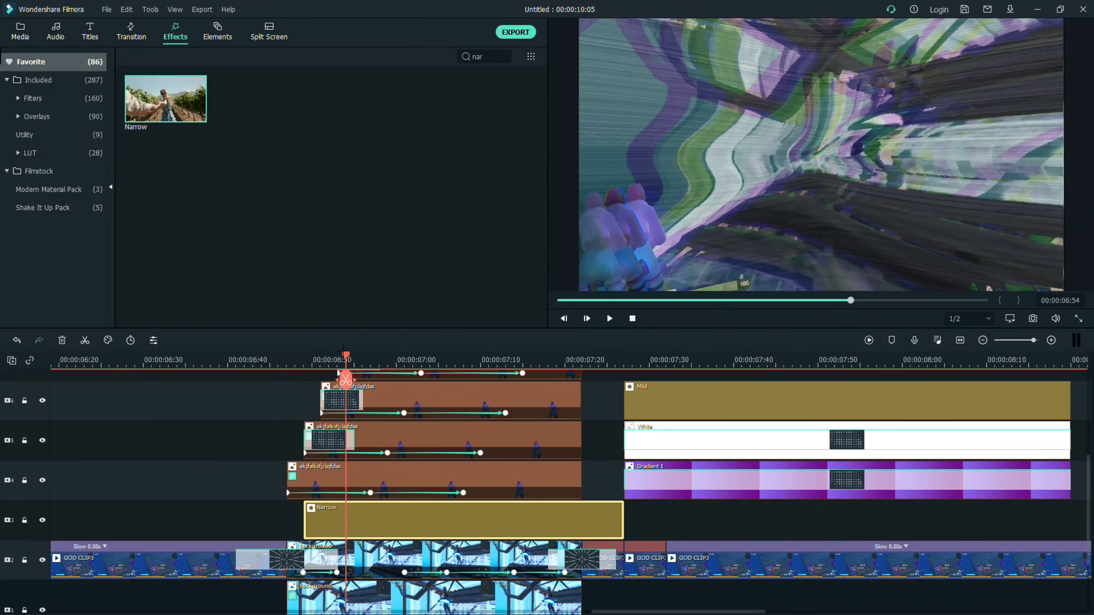
{"action": "left_click", "coordinate": [345, 379]}
Step: Split the rest of the Narrow effect into short pieces of about three to four frames, up to 00:00:07:18
{"action": "left_click", "coordinate": [365, 357]}
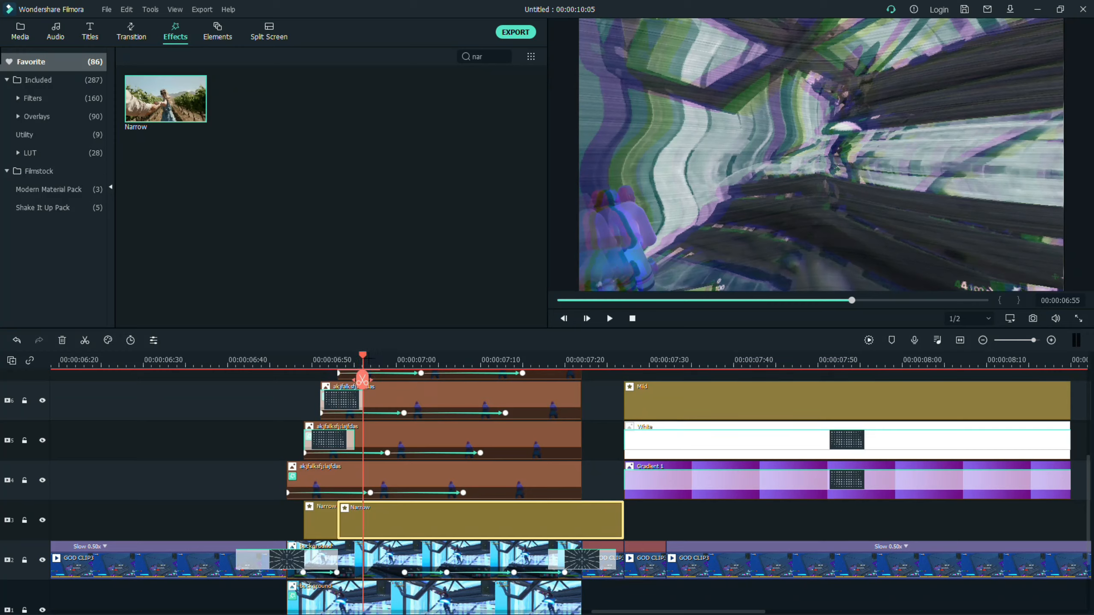
{"action": "key", "text": "Right"}
{"action": "key", "text": "Right"}
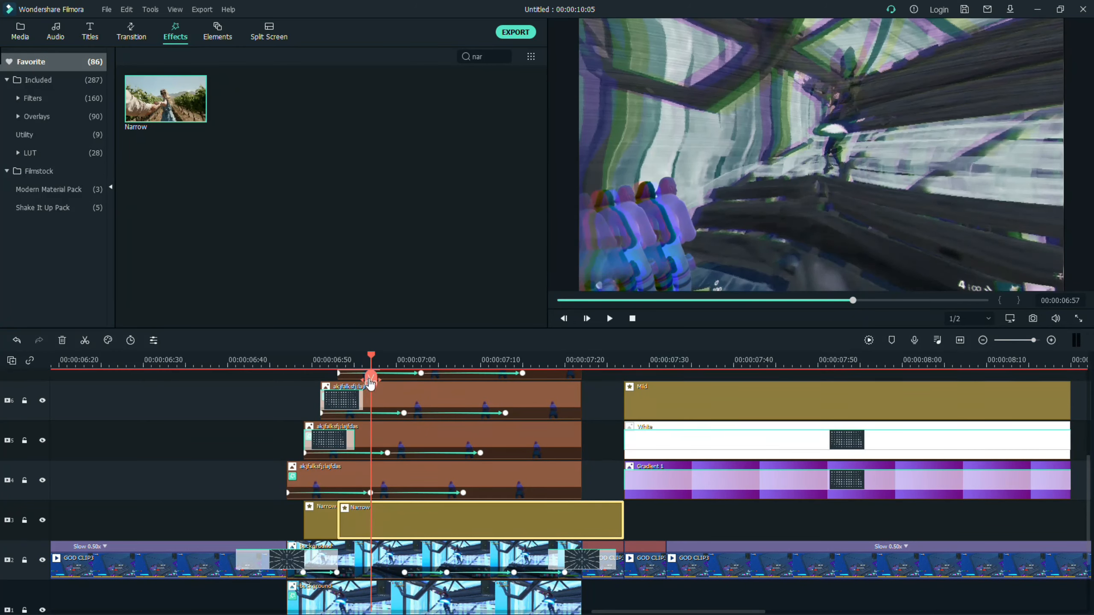
{"action": "left_click", "coordinate": [371, 379]}
{"action": "left_click_drag", "start_coordinate": [371, 379], "coordinate": [414, 379]}
{"action": "left_click", "coordinate": [399, 379]}
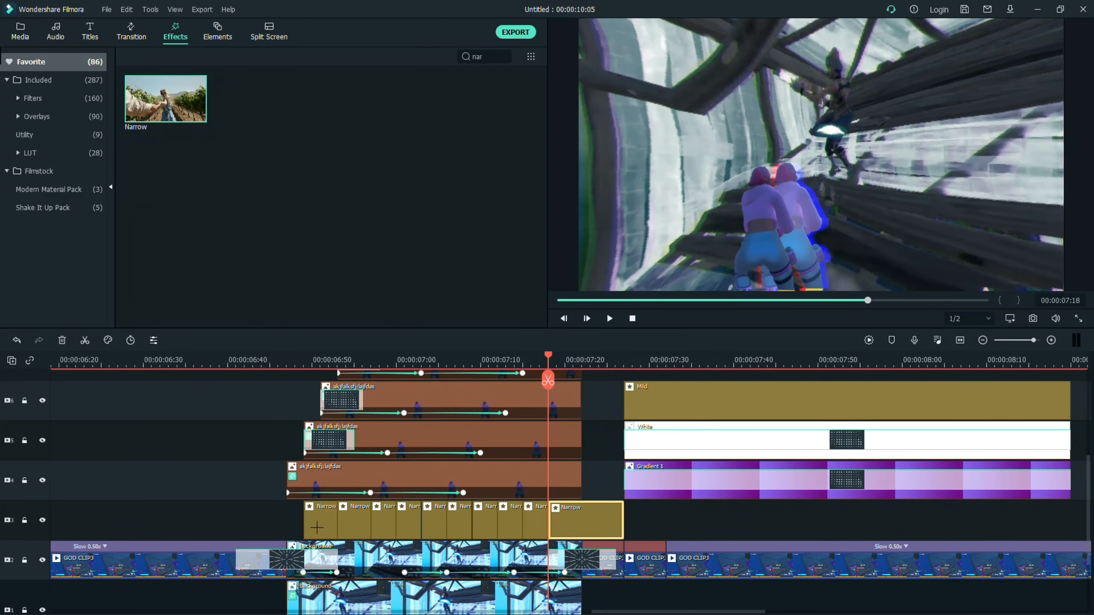
Step: Set the Percentage of the first Narrow piece to 0, edit the Percentage of the following pieces and play the section
{"action": "double_click", "coordinate": [317, 527]}
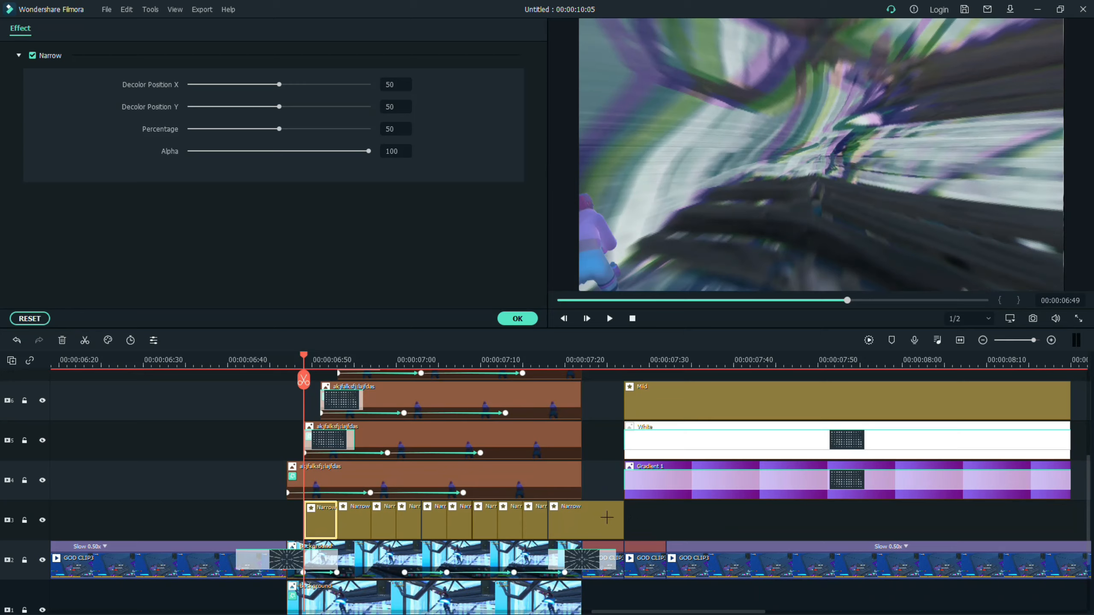
{"action": "left_click", "coordinate": [392, 131]}
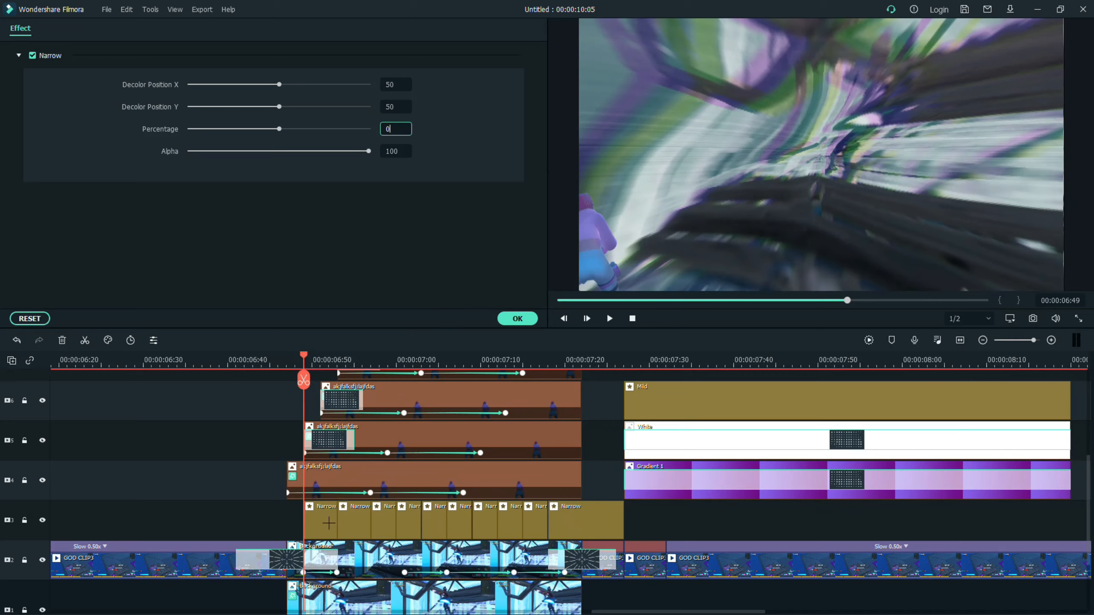
{"action": "left_click", "coordinate": [355, 517]}
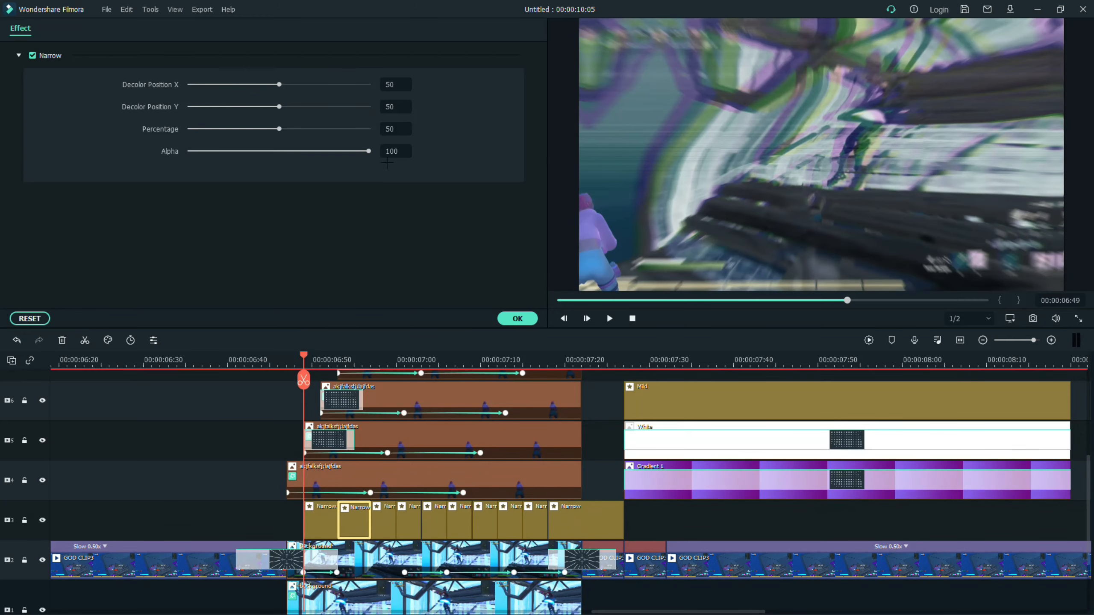
{"action": "left_click", "coordinate": [397, 132]}
{"action": "left_click", "coordinate": [535, 520]}
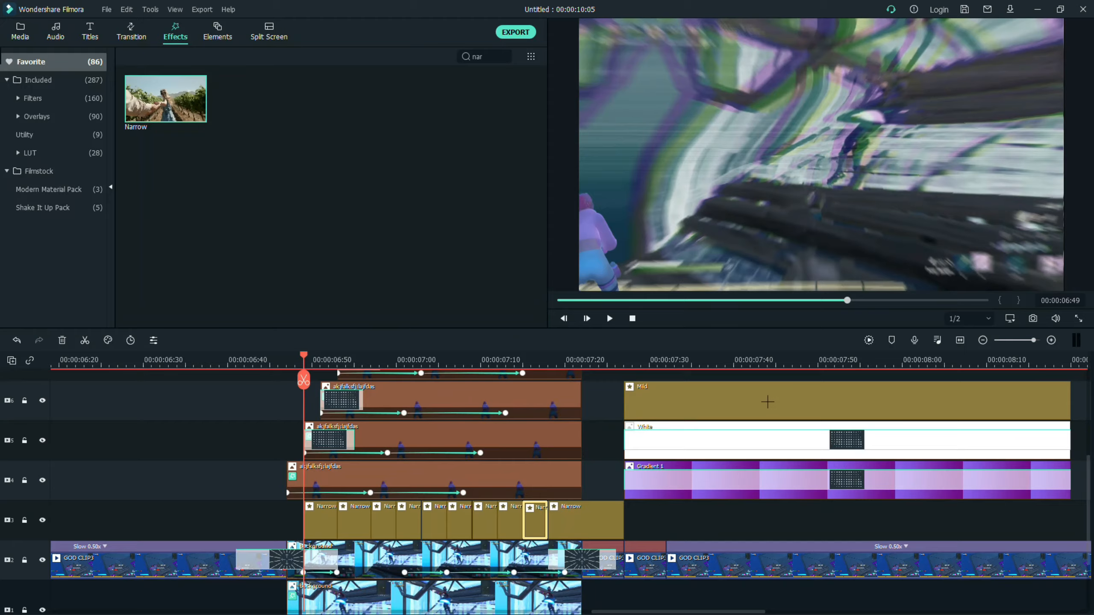
{"action": "key", "text": "space"}
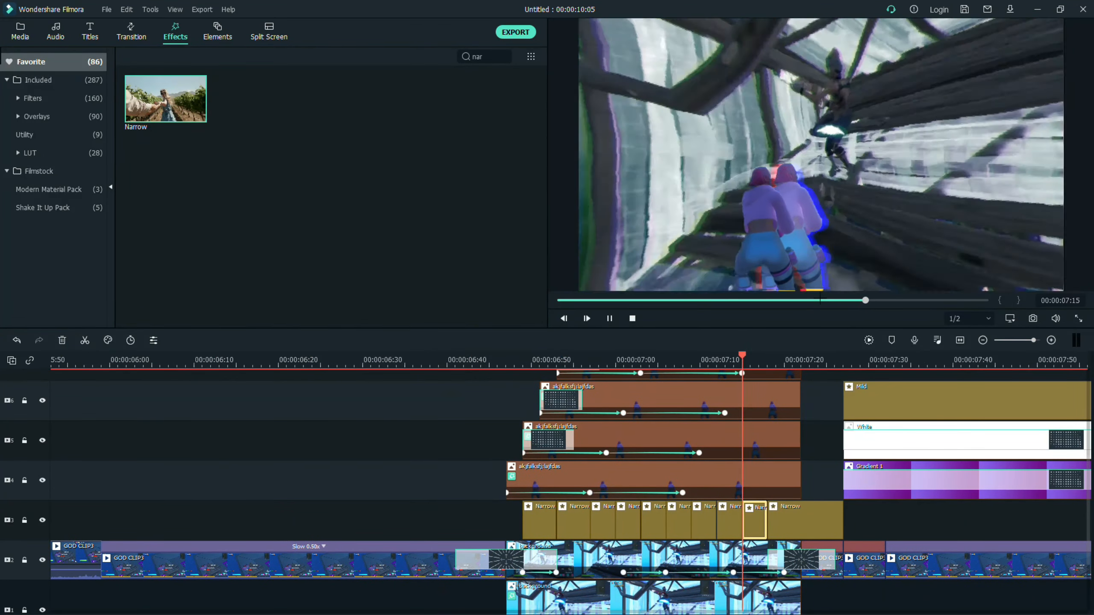
{"action": "key", "text": "space"}
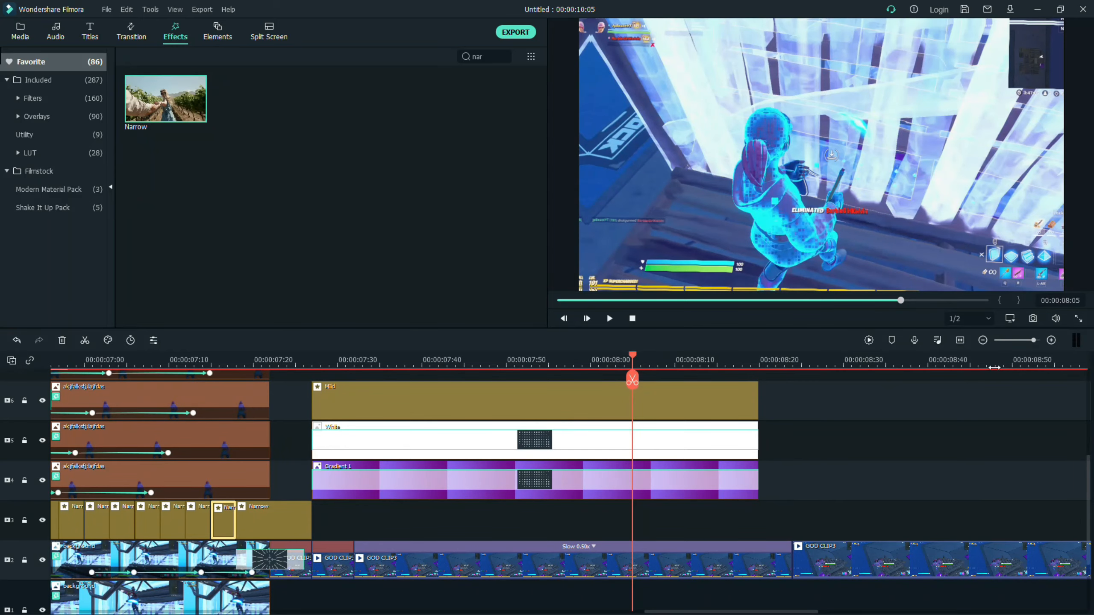
Step: Shorten the Up-Down 1 effect on track 10 to about ten frames and move its start to the end of the cutouts
{"action": "scroll", "coordinate": [350, 432], "scroll_direction": "up", "scroll_amount": 5}
{"action": "left_click", "coordinate": [349, 433]}
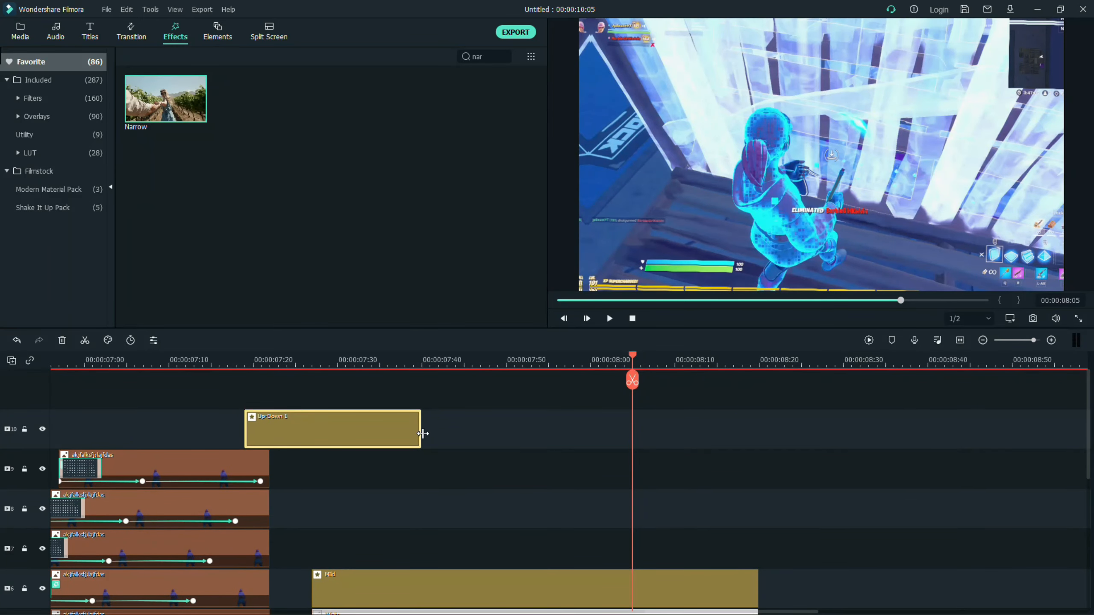
{"action": "left_click_drag", "start_coordinate": [422, 434], "coordinate": [324, 435]}
{"action": "double_click", "coordinate": [340, 436]}
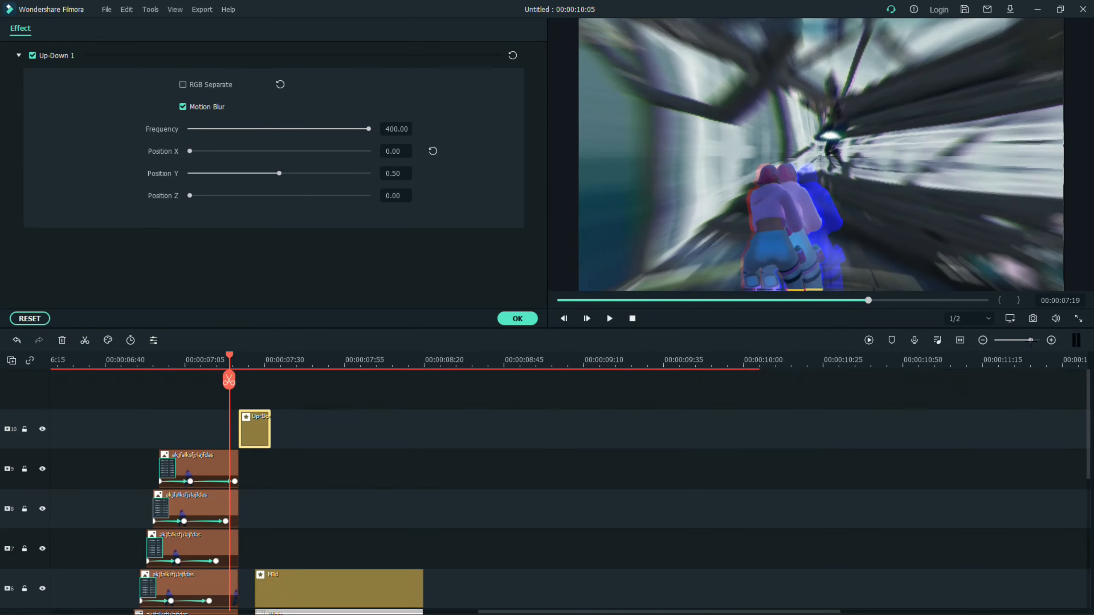
{"action": "left_click", "coordinate": [515, 318]}
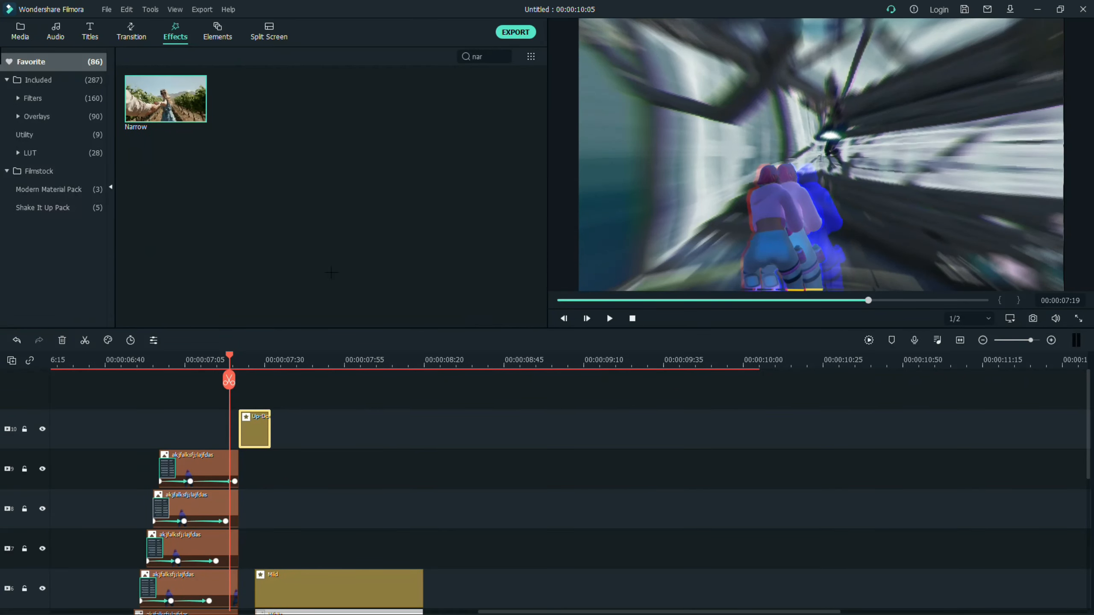
Step: Search My Music for "ring" and place BEST RING RING BUILDUP on audio track 2 at the start of the background clip
{"action": "left_click", "coordinate": [64, 29]}
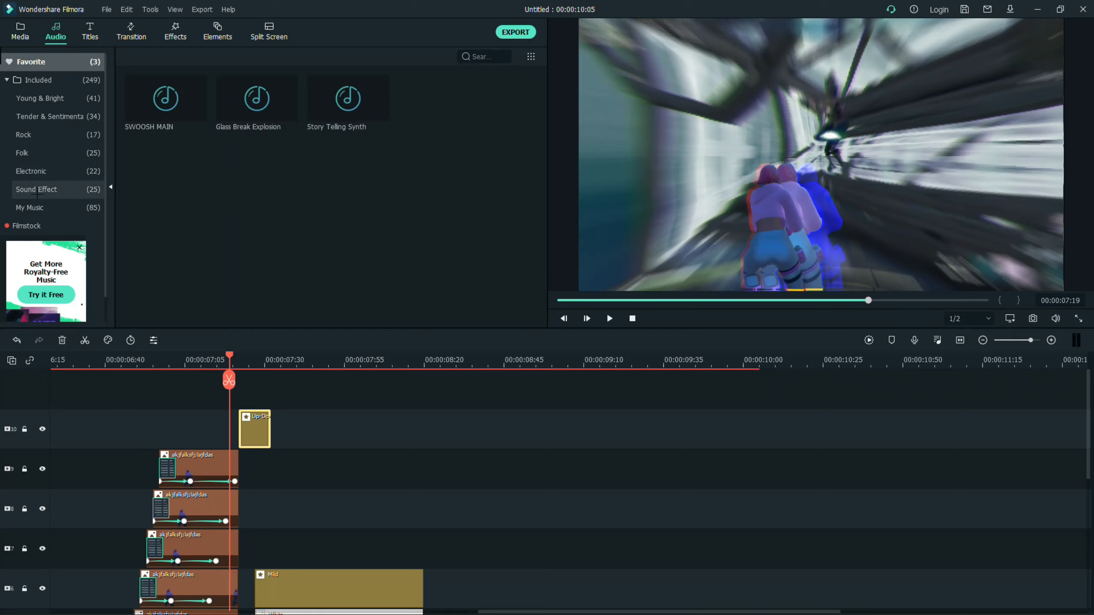
{"action": "scroll", "coordinate": [51, 188], "scroll_direction": "down", "scroll_amount": 1}
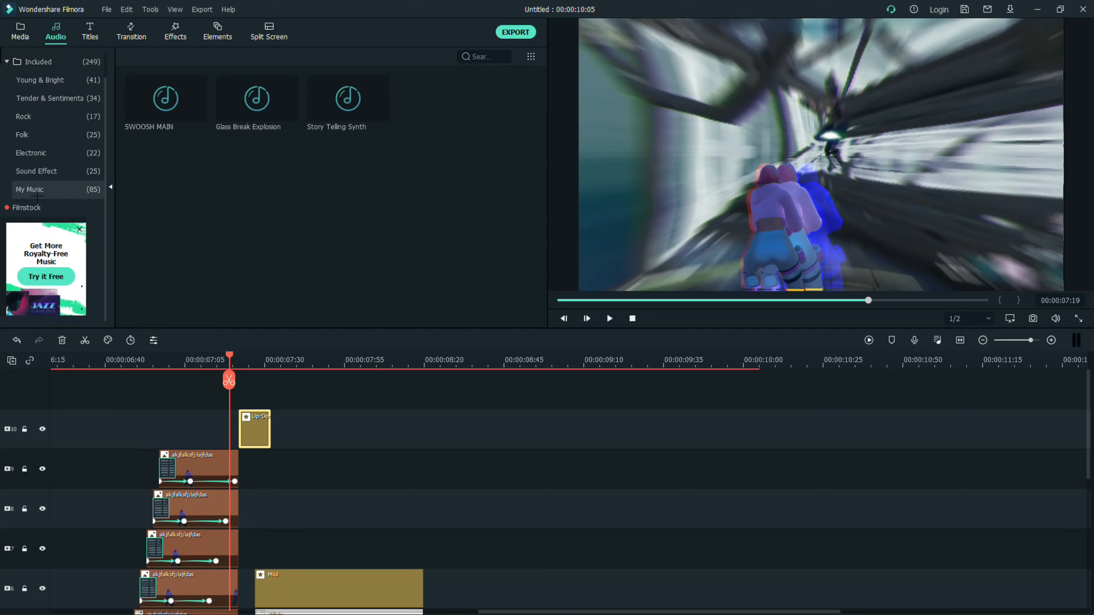
{"action": "left_click", "coordinate": [486, 62]}
{"action": "left_click", "coordinate": [39, 189]}
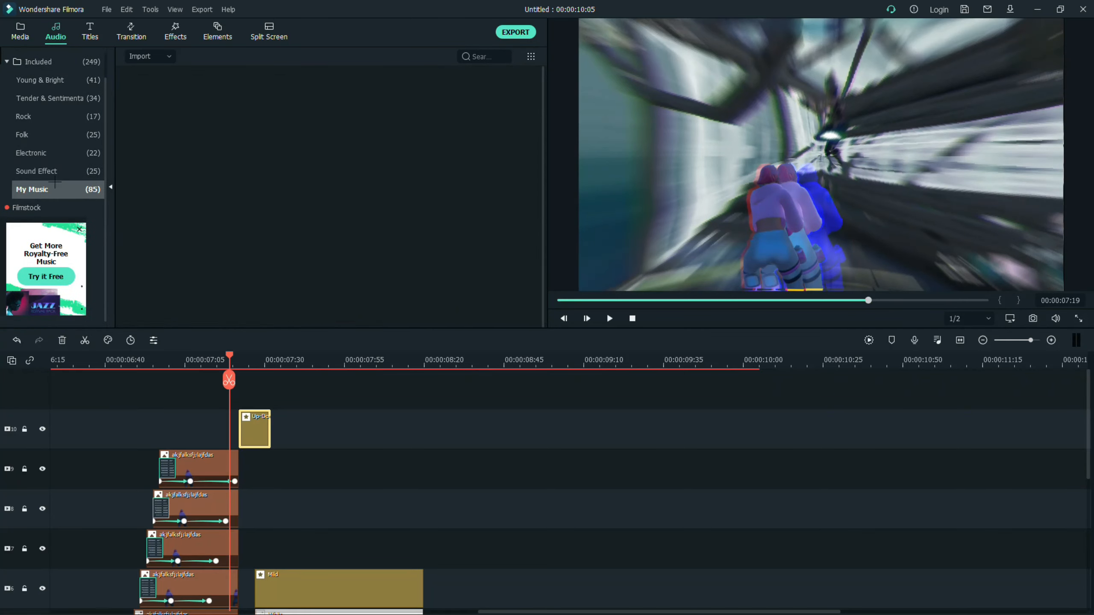
{"action": "type", "text": "ring"}
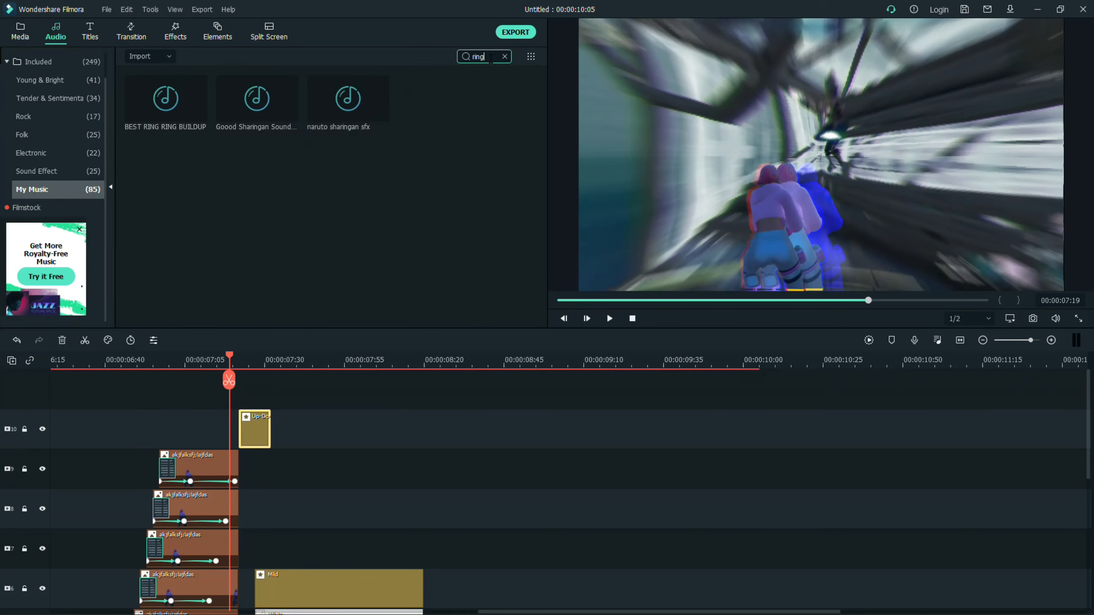
{"action": "scroll", "coordinate": [400, 506], "scroll_direction": "down", "scroll_amount": 2}
{"action": "left_click_drag", "start_coordinate": [165, 98], "coordinate": [130, 602]}
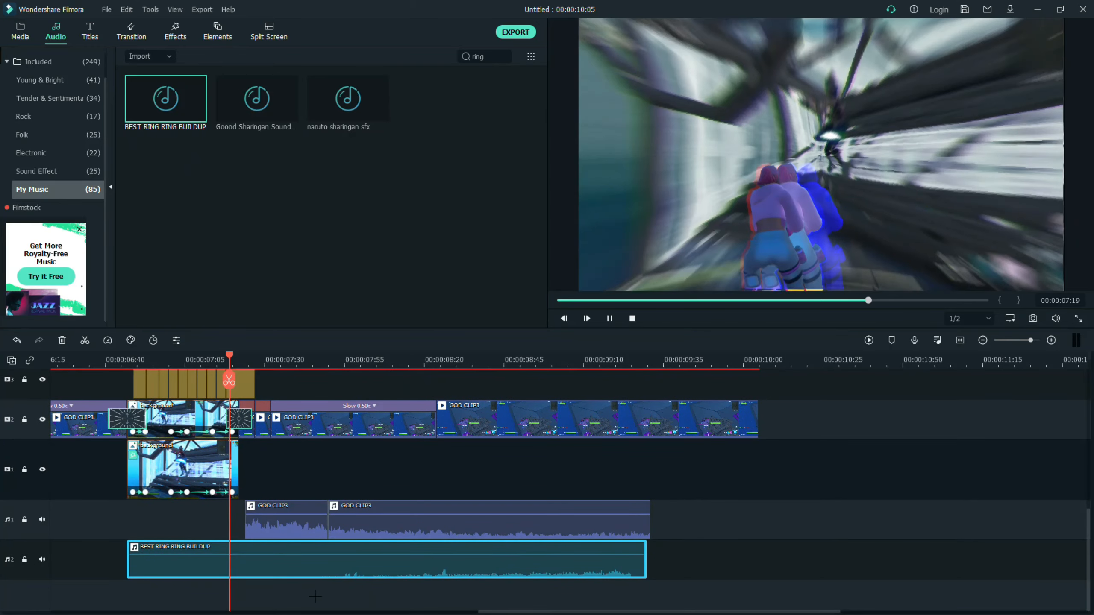
Step: Cut BEST RING RING BUILDUP at 00:00:08:38, delete its tail and move the clip to end at the start of the color overlays
{"action": "key", "text": "space"}
{"action": "left_click_drag", "start_coordinate": [398, 571], "coordinate": [278, 574]}
{"action": "scroll", "coordinate": [616, 588], "scroll_direction": "up", "scroll_amount": 3}
{"action": "scroll", "coordinate": [616, 587], "scroll_direction": "down", "scroll_amount": 3}
{"action": "key", "text": "space"}
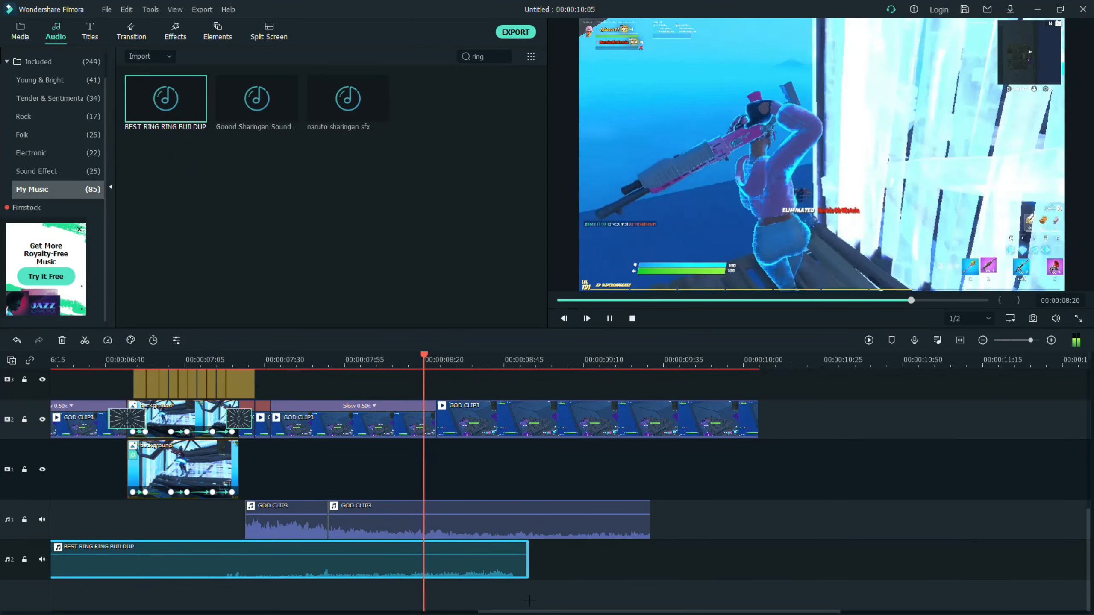
{"action": "key", "text": "space"}
{"action": "left_click", "coordinate": [482, 379]}
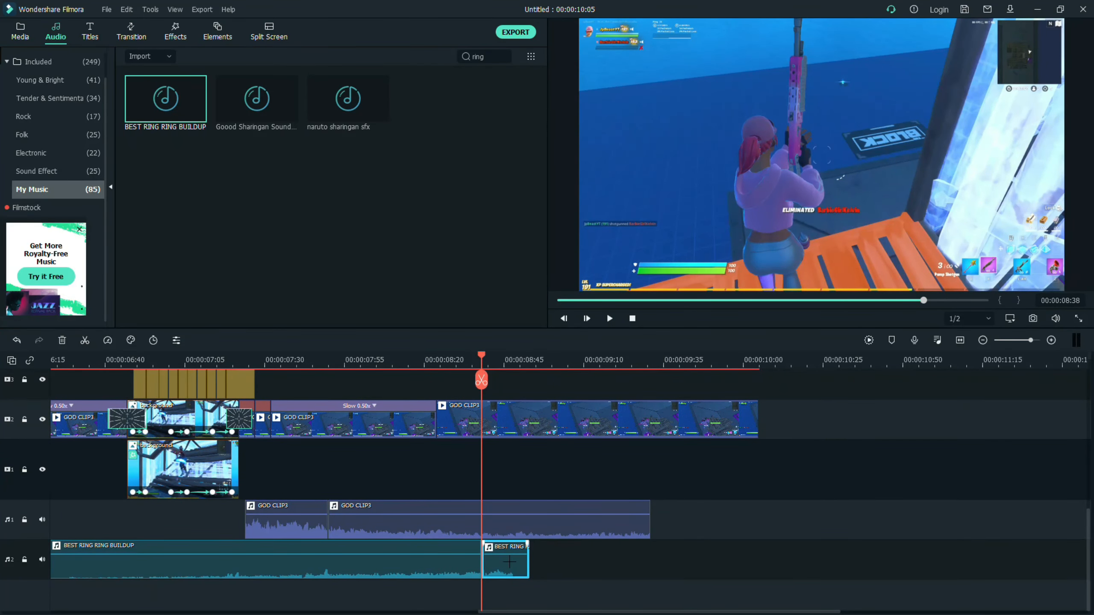
{"action": "left_click", "coordinate": [509, 562]}
{"action": "key", "text": "Delete"}
{"action": "left_click_drag", "start_coordinate": [439, 566], "coordinate": [205, 558]}
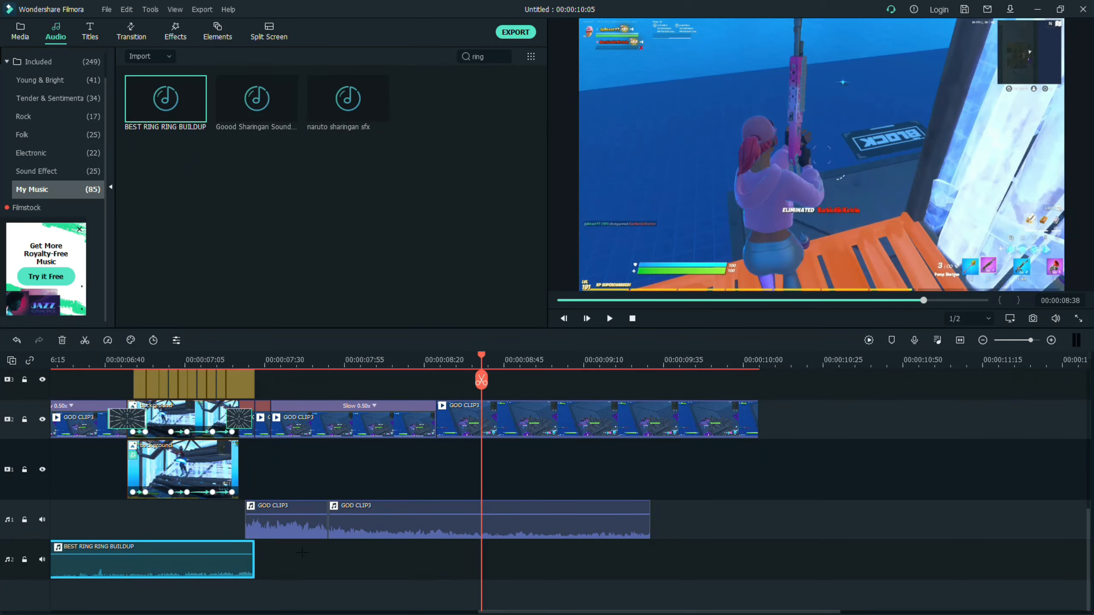
Step: Search My Music for "pump" and place pumpsfx on audio track 3 at the end of the buildup sound
{"action": "left_click", "coordinate": [502, 55]}
{"action": "key", "text": "BackSpace"}
{"action": "key", "text": "BackSpace"}
{"action": "key", "text": "BackSpace"}
{"action": "key", "text": "BackSpace"}
{"action": "type", "text": "pump"}
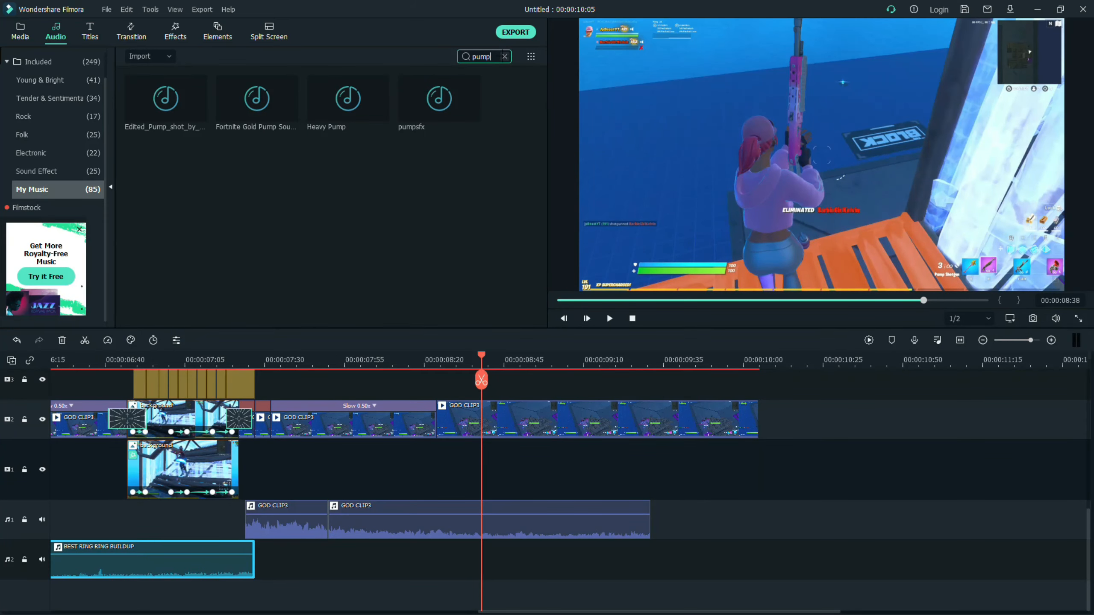
{"action": "left_click_drag", "start_coordinate": [243, 103], "coordinate": [236, 602]}
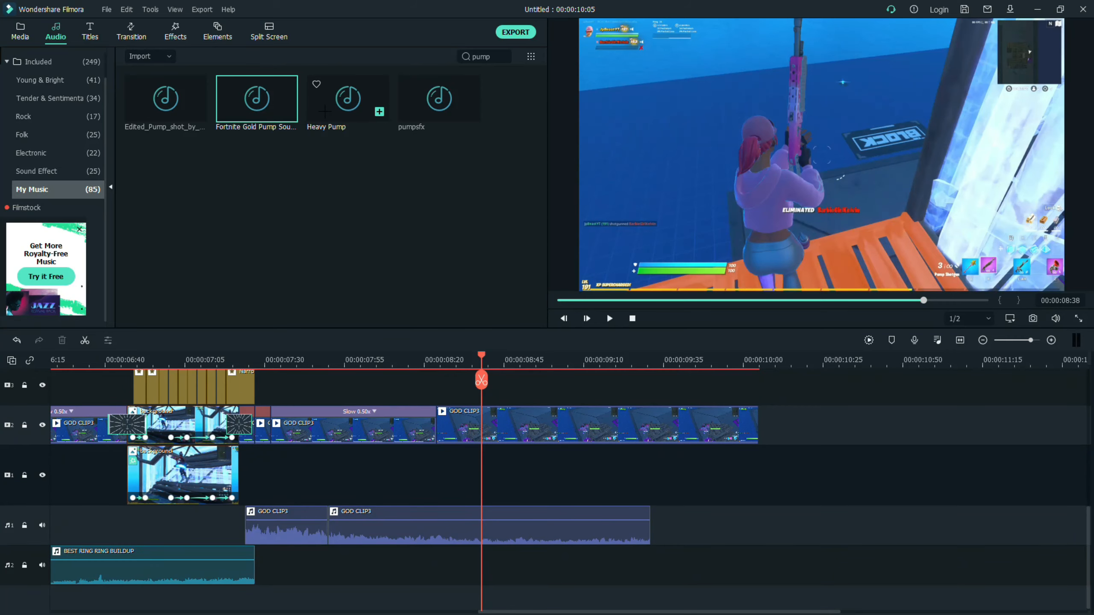
{"action": "left_click_drag", "start_coordinate": [440, 100], "coordinate": [258, 595]}
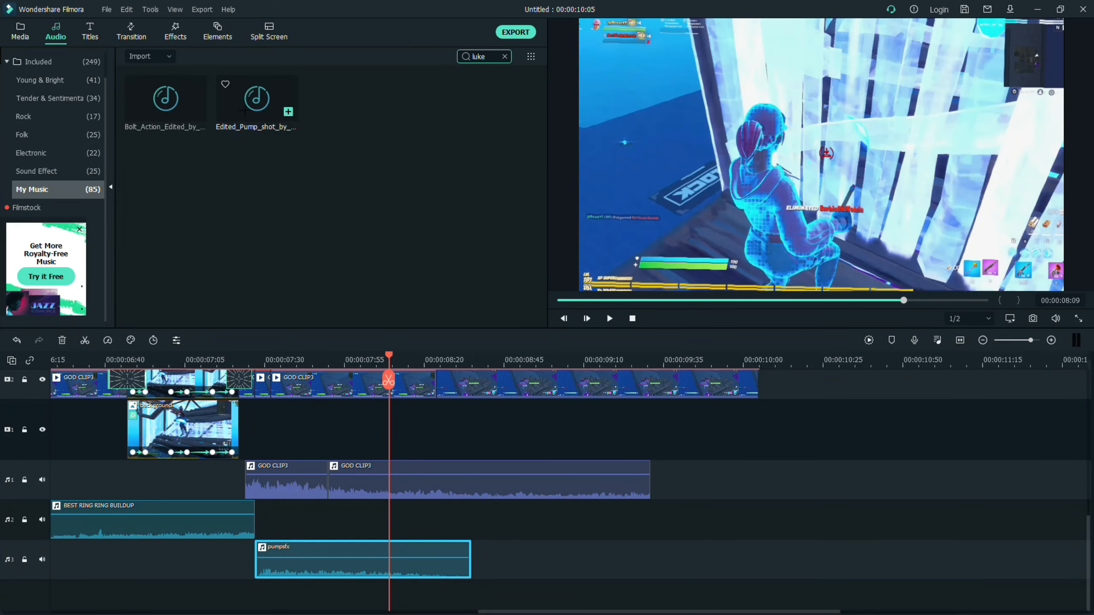
Step: Add the Edited_Pump_shot sound on audio track 4, shift it earlier so its loudest part meets the pumpsfx start, and lower its volume
{"action": "left_click_drag", "start_coordinate": [243, 112], "coordinate": [119, 597]}
{"action": "left_click_drag", "start_coordinate": [509, 583], "coordinate": [246, 573]}
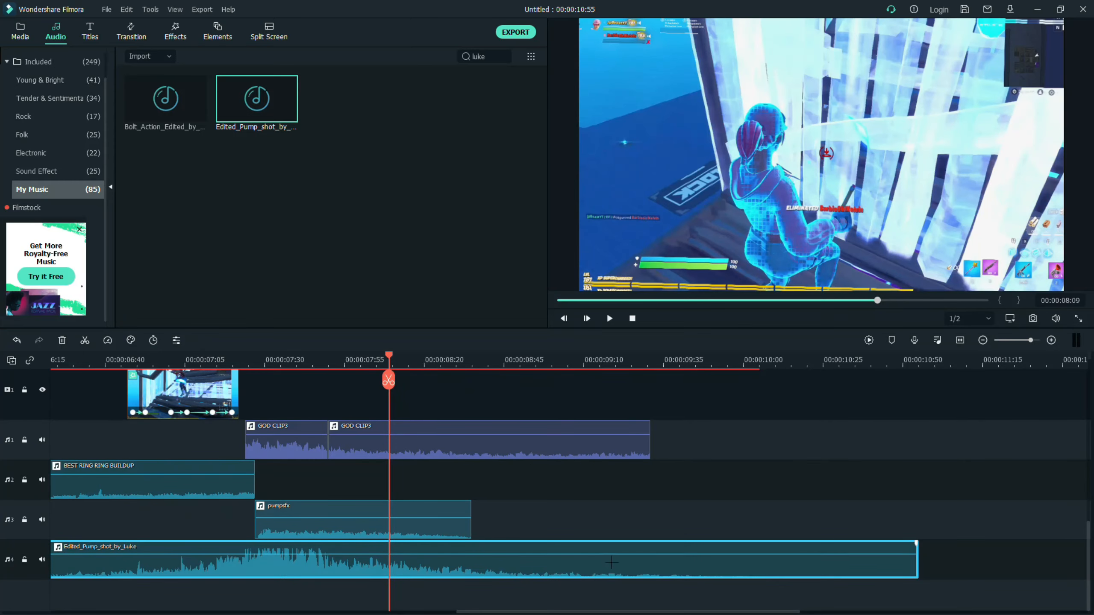
{"action": "left_click_drag", "start_coordinate": [607, 556], "coordinate": [603, 560]}
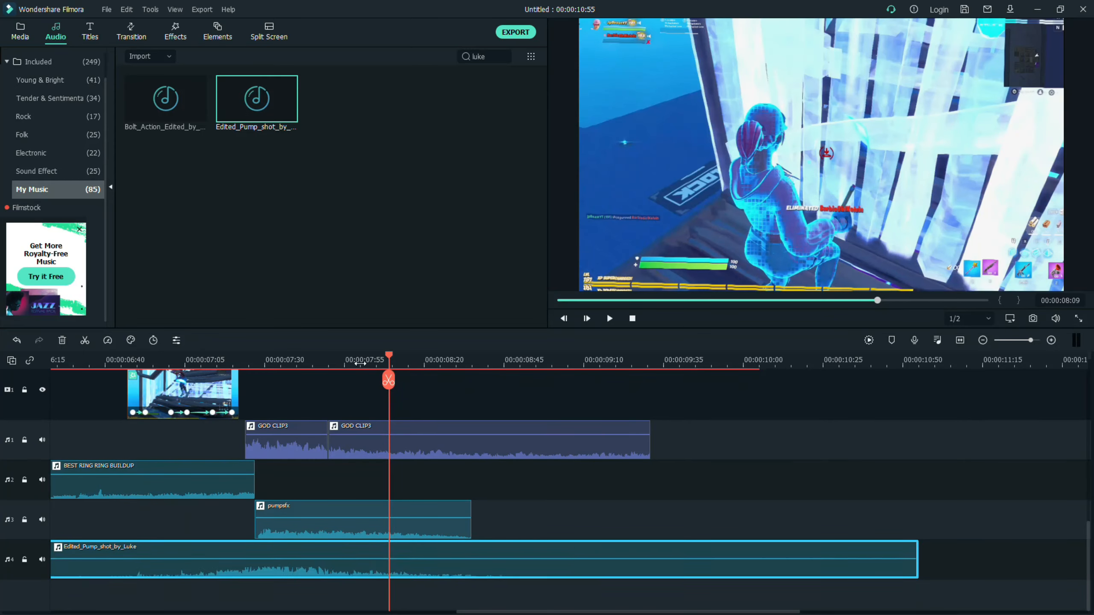
{"action": "left_click_drag", "start_coordinate": [388, 379], "coordinate": [61, 375]}
{"action": "key", "text": "space"}
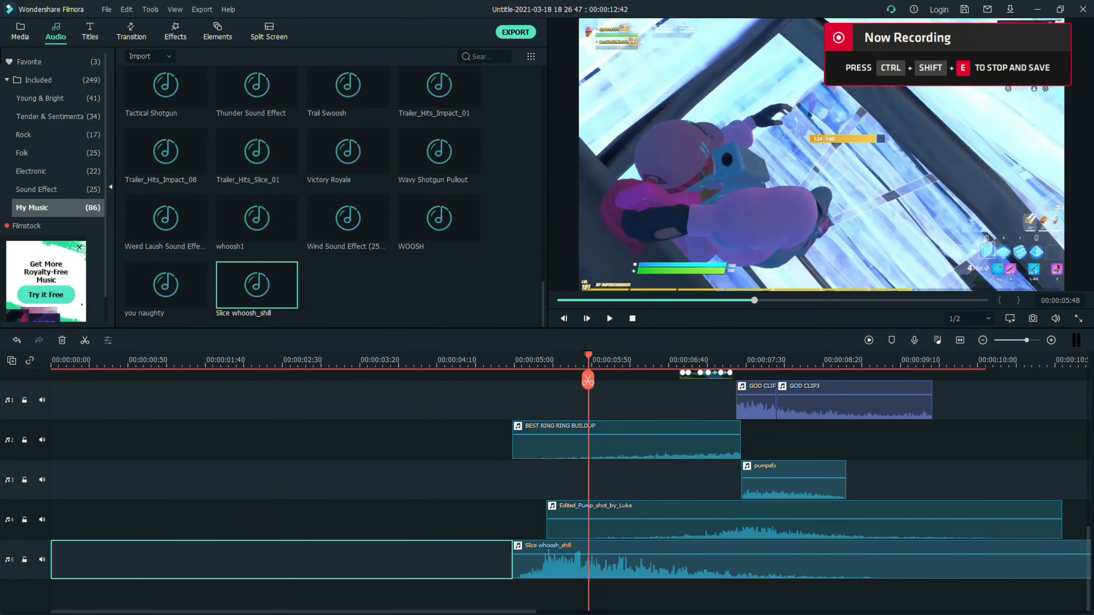
Step: Position the Slice whoosh_shill sound on audio track 5 so it starts shortly before the background clip
{"action": "left_click_drag", "start_coordinate": [589, 356], "coordinate": [586, 357]}
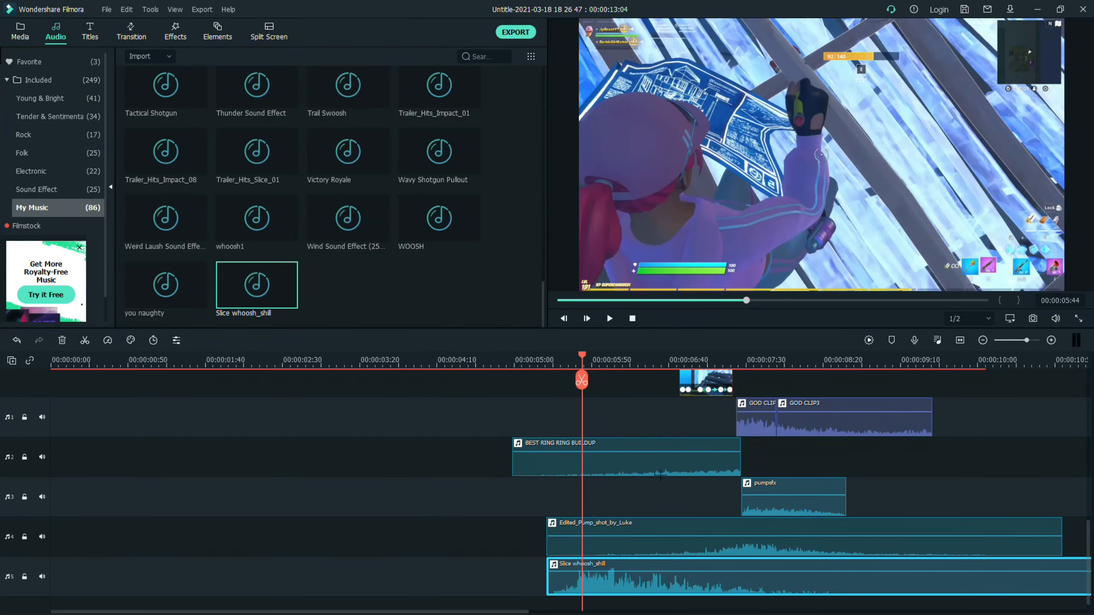
{"action": "left_click_drag", "start_coordinate": [658, 555], "coordinate": [694, 604]}
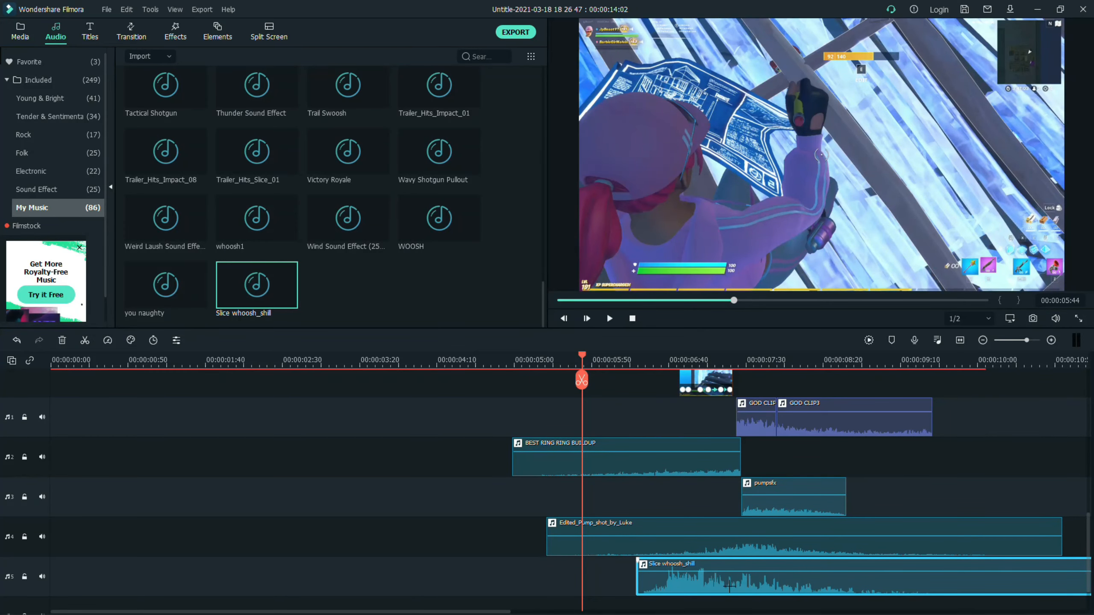
{"action": "scroll", "coordinate": [586, 379], "scroll_direction": "up", "scroll_amount": 3}
{"action": "left_click_drag", "start_coordinate": [582, 379], "coordinate": [605, 379]}
{"action": "scroll", "coordinate": [606, 379], "scroll_direction": "down", "scroll_amount": 3}
{"action": "scroll", "coordinate": [653, 541], "scroll_direction": "down", "scroll_amount": 1}
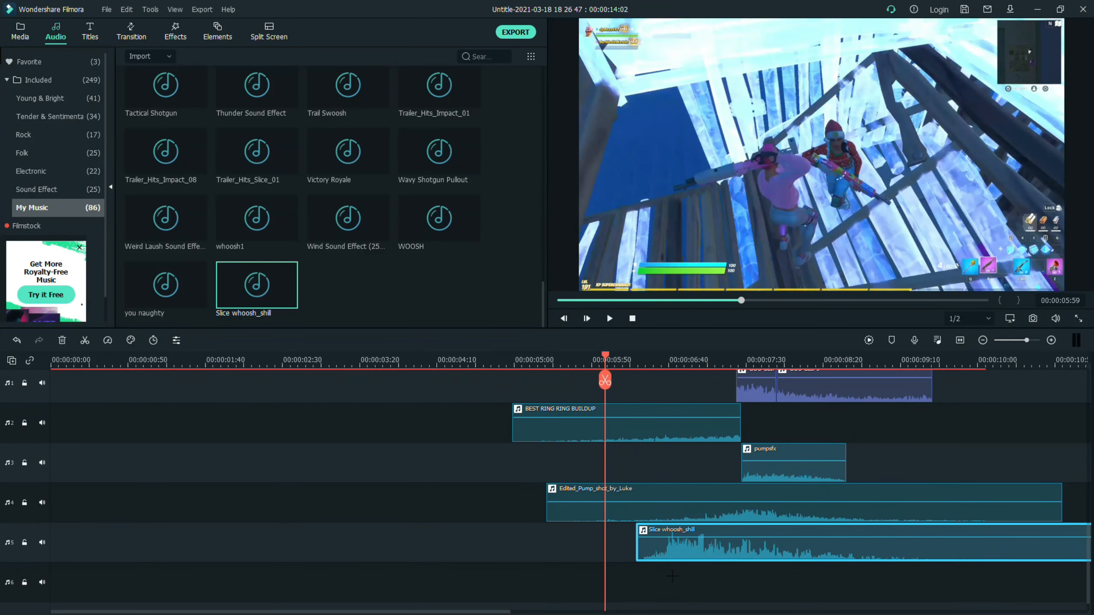
{"action": "left_click_drag", "start_coordinate": [683, 555], "coordinate": [606, 553]}
{"action": "left_click_drag", "start_coordinate": [605, 373], "coordinate": [570, 373]}
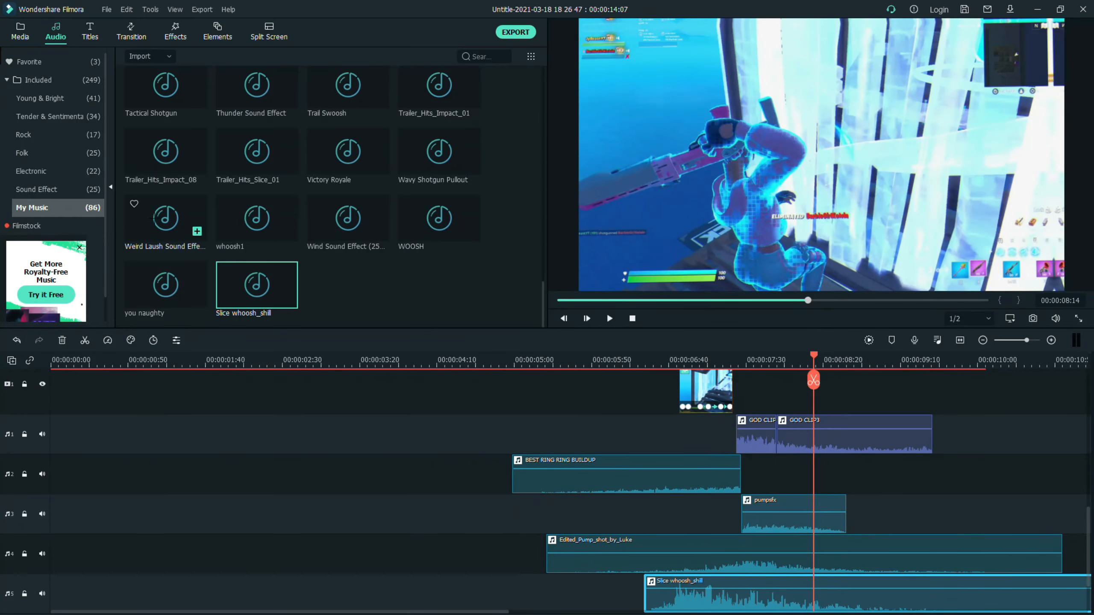
Step: Search My Music for "sw" and place SWOOSH MAIN on audio track 6, starting just before the background clip ends
{"action": "scroll", "coordinate": [483, 85], "scroll_direction": "up", "scroll_amount": 5}
{"action": "left_click", "coordinate": [472, 58]}
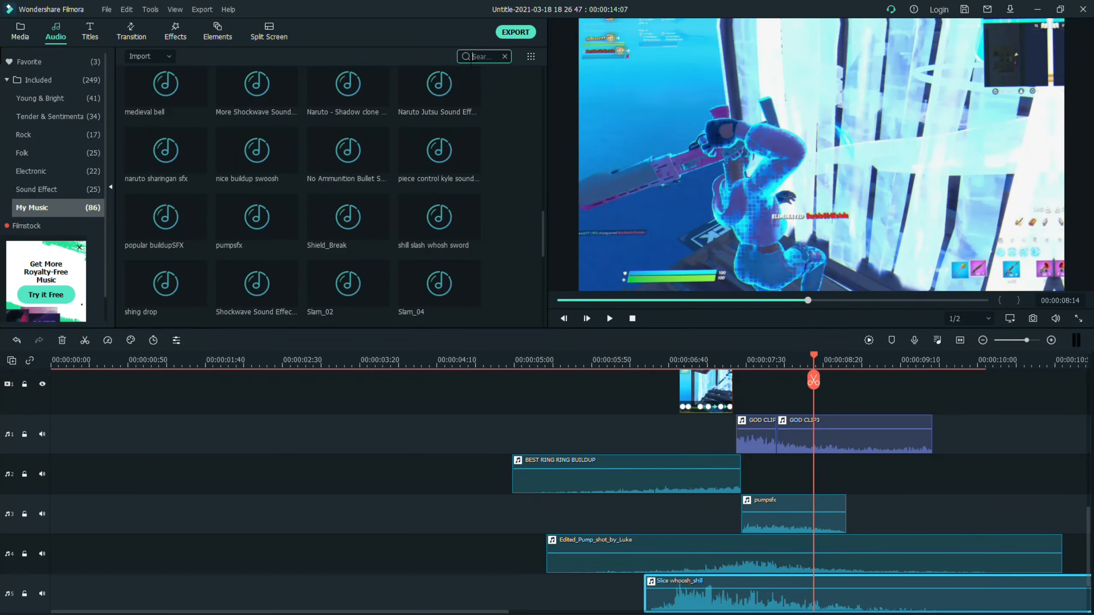
{"action": "type", "text": "so"}
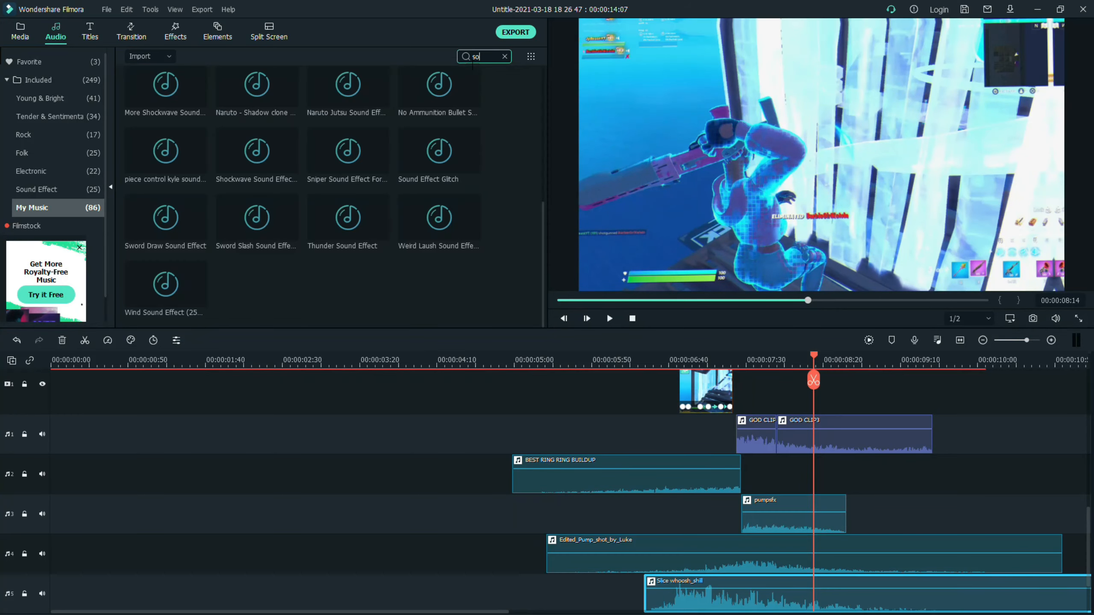
{"action": "key", "text": "BackSpace"}
{"action": "type", "text": "w"}
{"action": "left_click_drag", "start_coordinate": [165, 232], "coordinate": [716, 567]}
{"action": "scroll", "coordinate": [821, 570], "scroll_direction": "up", "scroll_amount": 4}
{"action": "scroll", "coordinate": [824, 429], "scroll_direction": "down", "scroll_amount": 3}
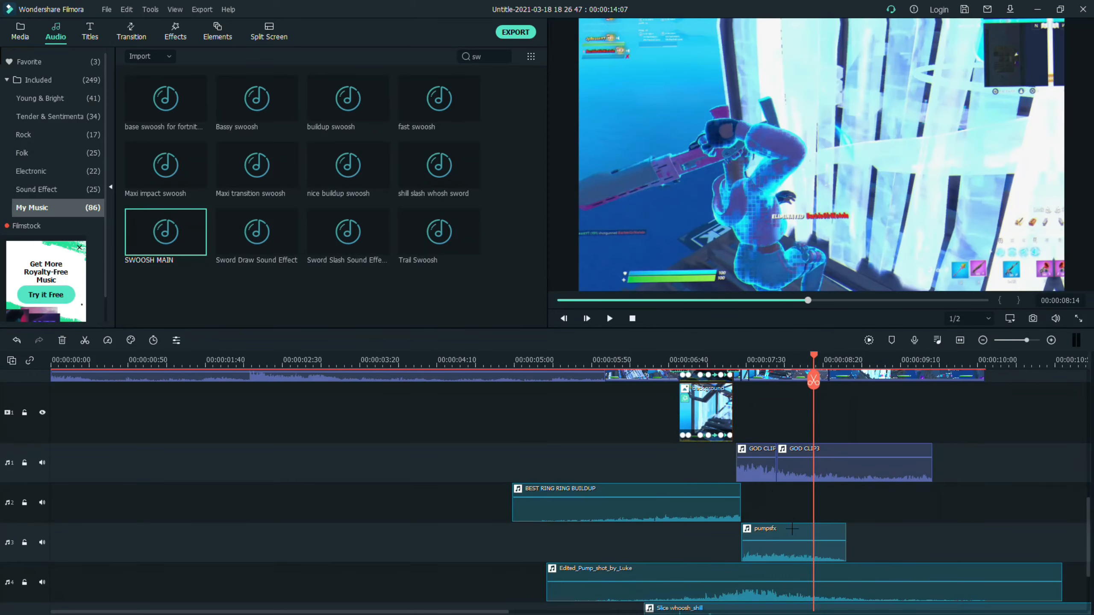
Step: Play back the edit to check the timing of the sound effects, then stop playback
{"action": "left_click_drag", "start_coordinate": [813, 380], "coordinate": [623, 387]}
{"action": "key", "text": "space"}
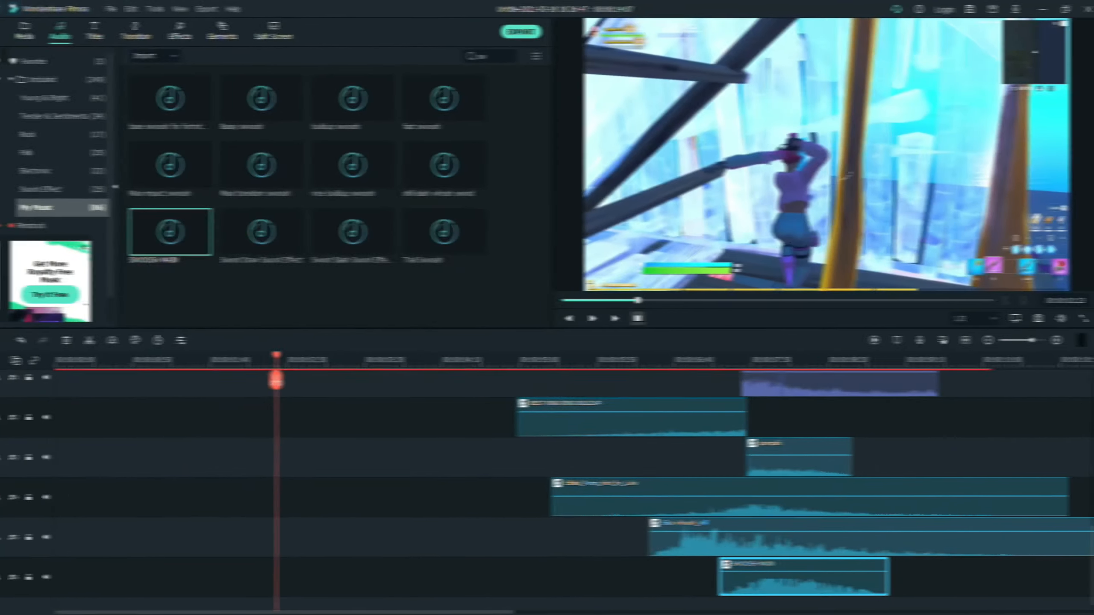
{"action": "left_click", "coordinate": [632, 318]}
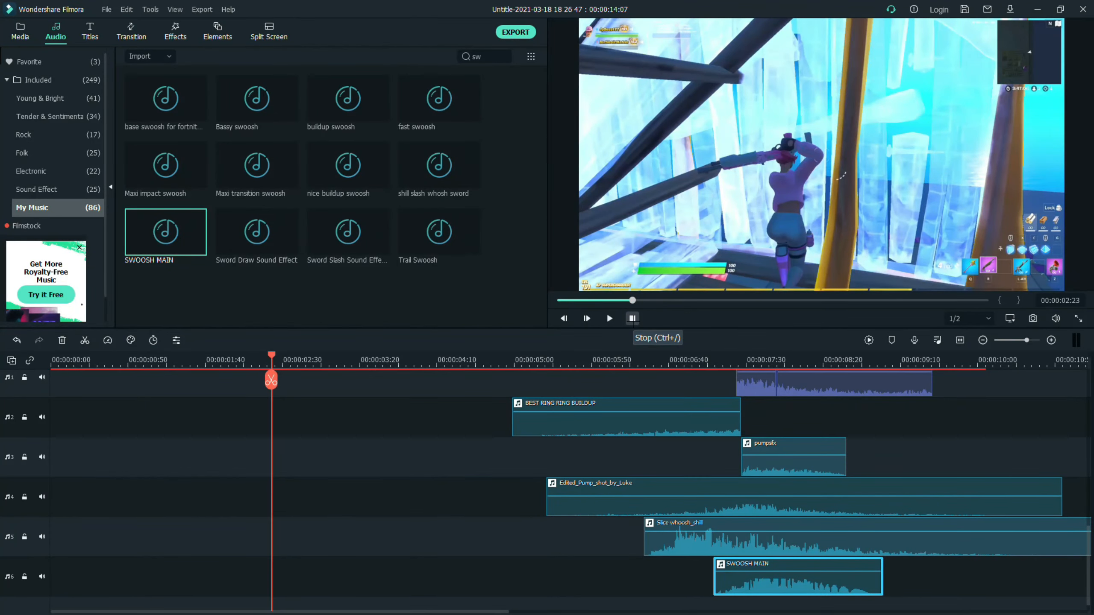